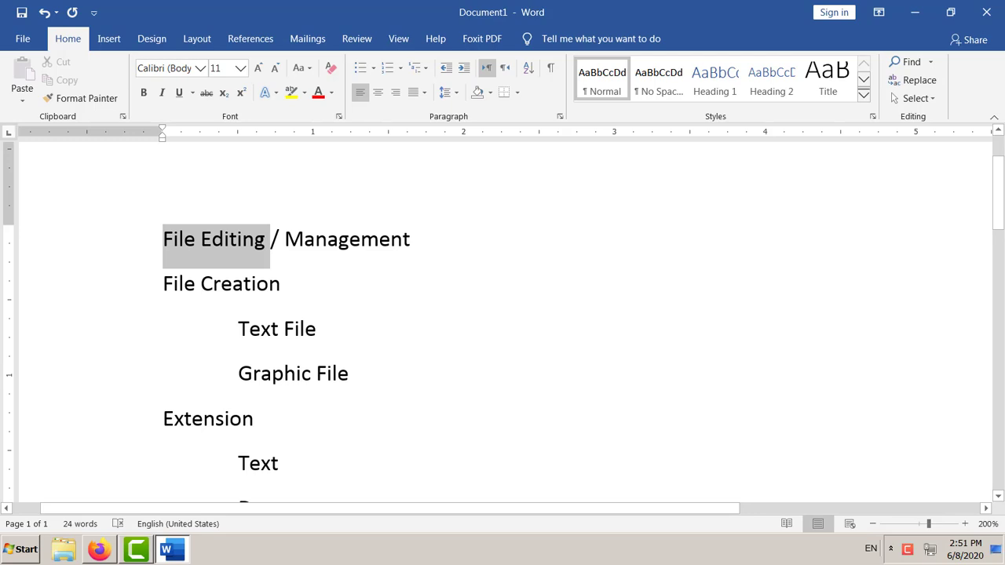
Review the outline's File Editing / Management, File Creation and Text File entries by highlighting each, and minimise the document
drag(269, 243, 369, 245)
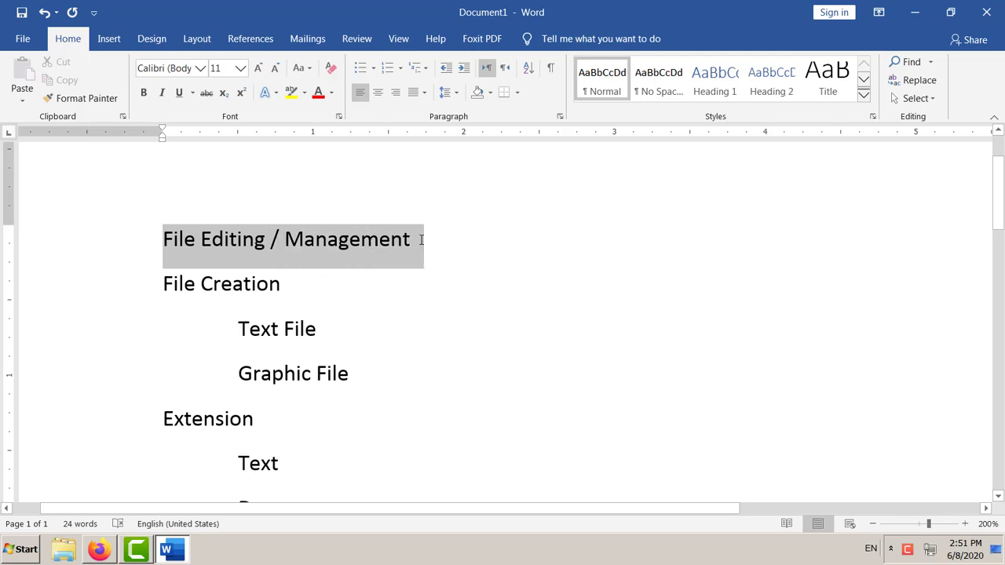
click(314, 242)
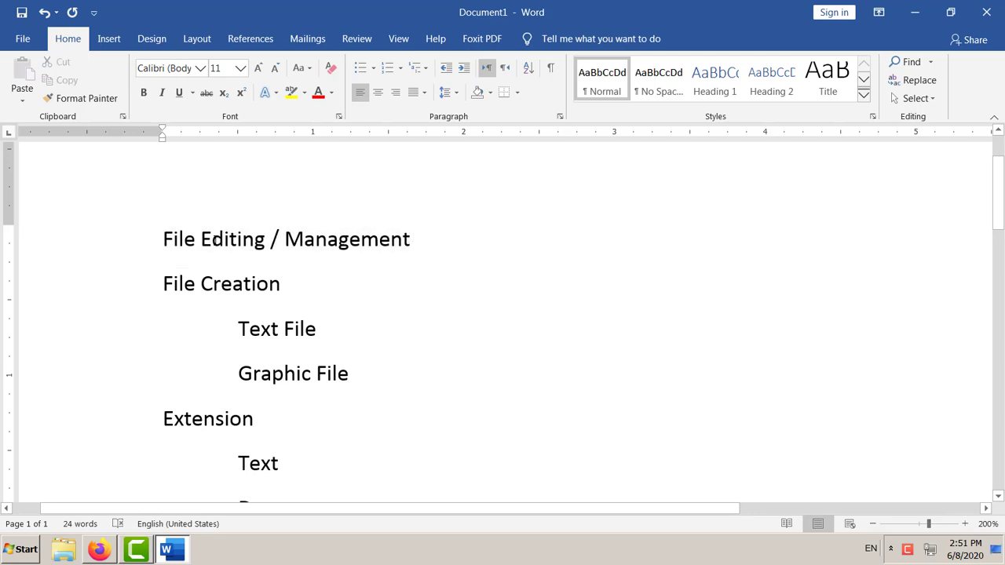
drag(214, 240, 273, 242)
drag(163, 284, 277, 277)
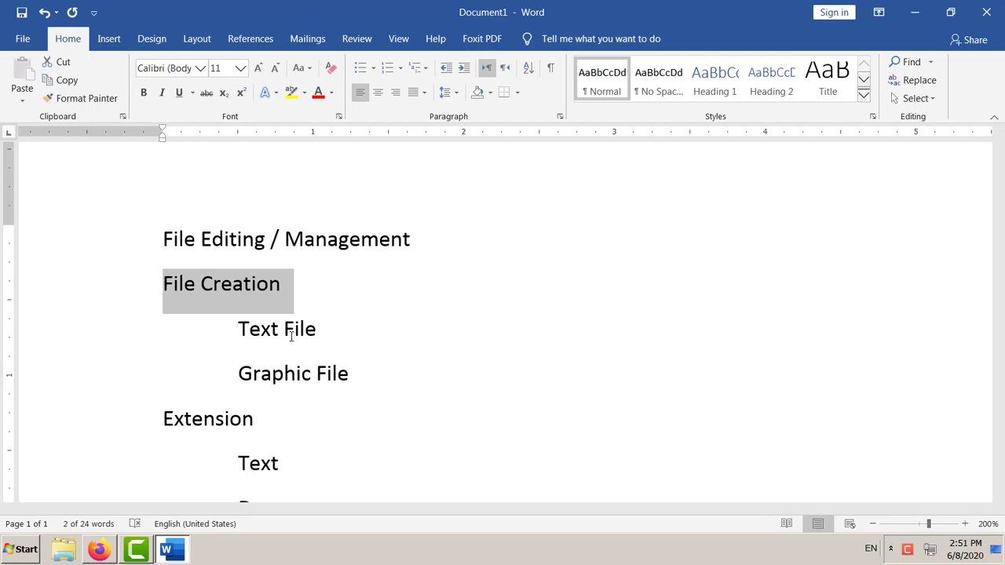
click(244, 290)
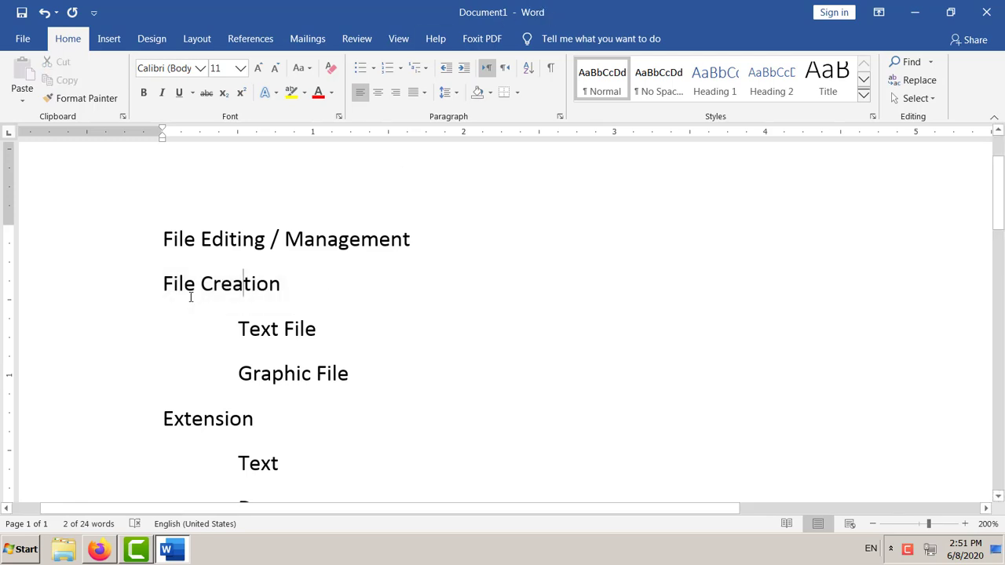
drag(163, 284, 283, 285)
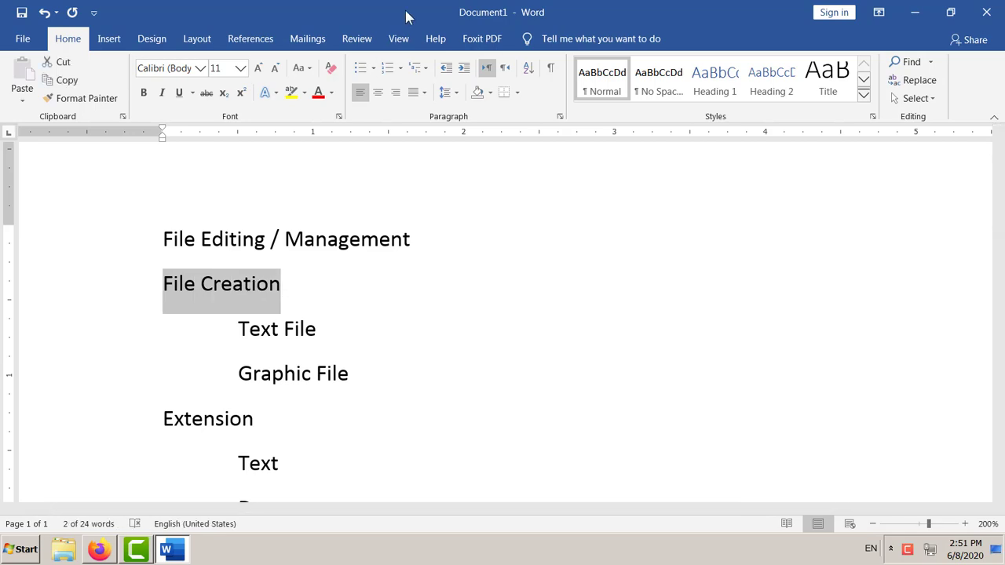
scroll(287, 310, down, 2)
click(271, 299)
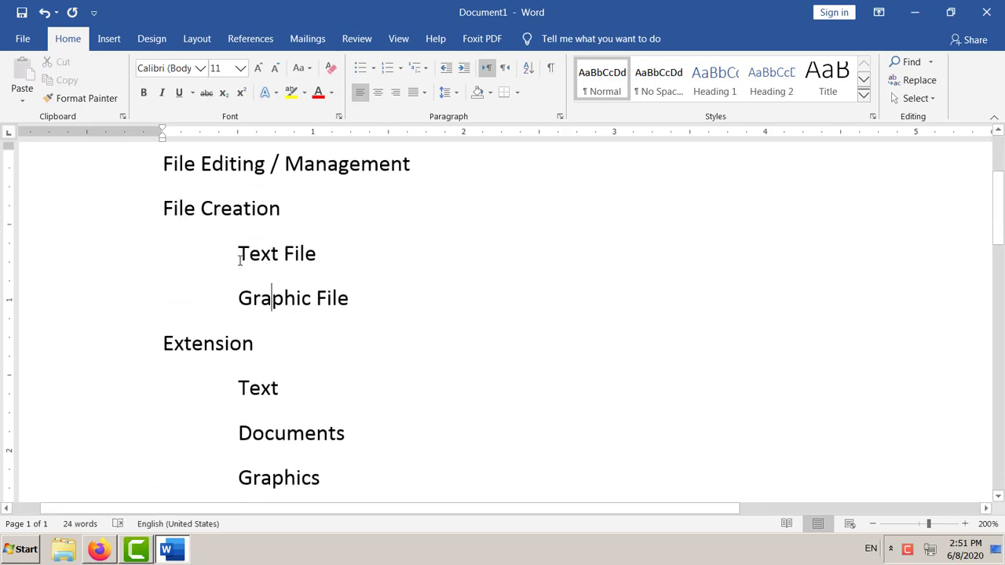
drag(240, 260, 321, 271)
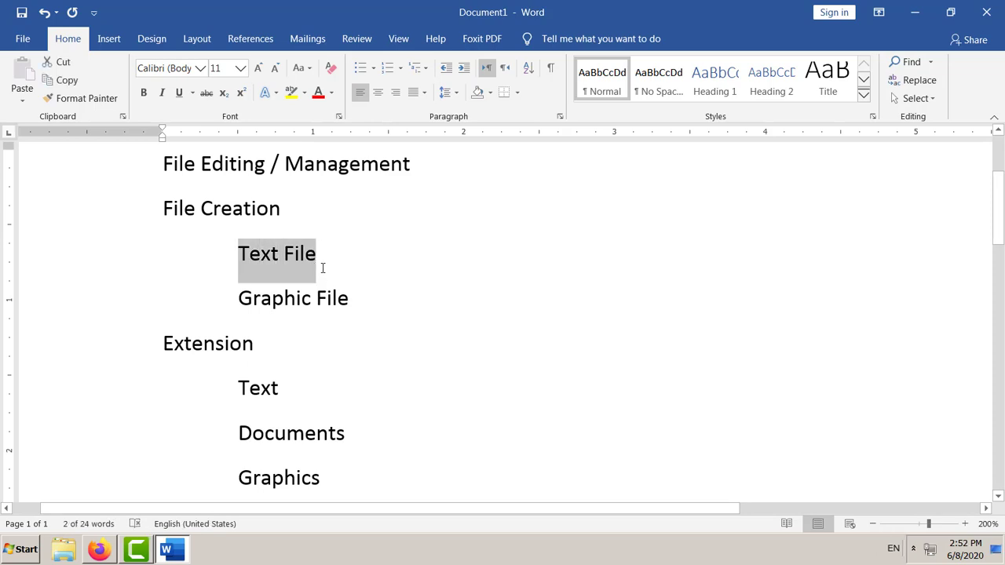
click(913, 12)
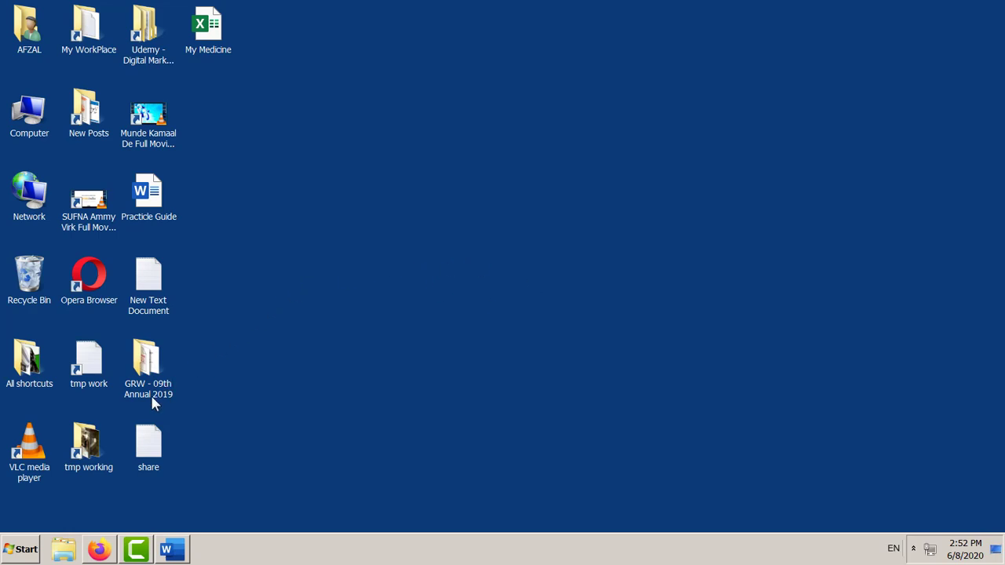
Search the installed programs for notepad, open Notepad, and move its window closer to the middle of the desktop
click(26, 556)
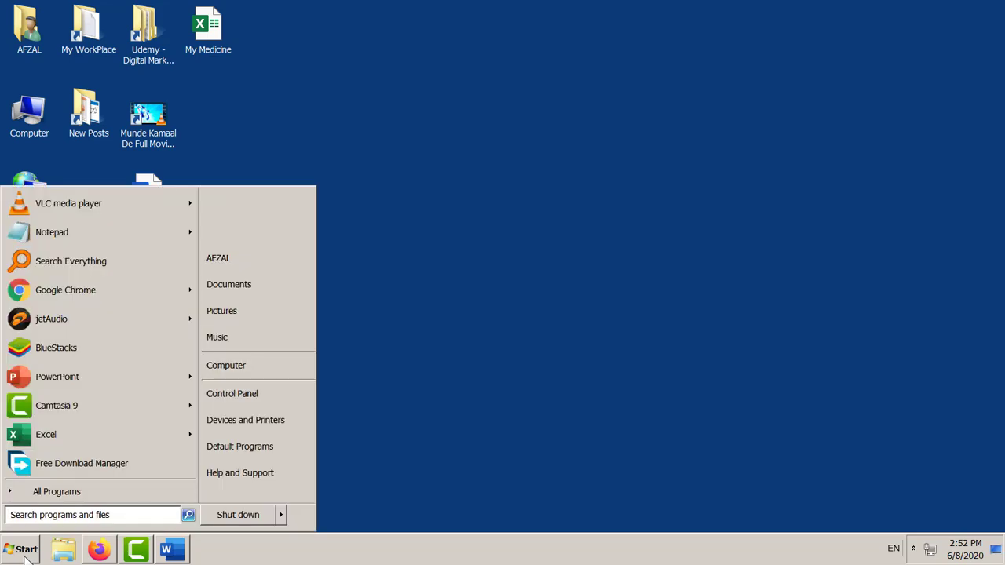
click(124, 513)
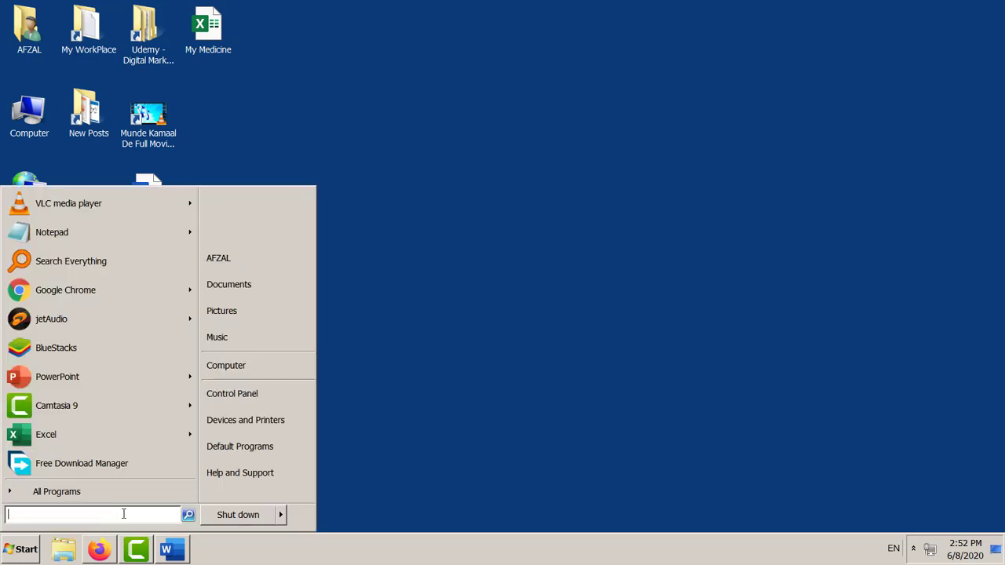
text(notepad)
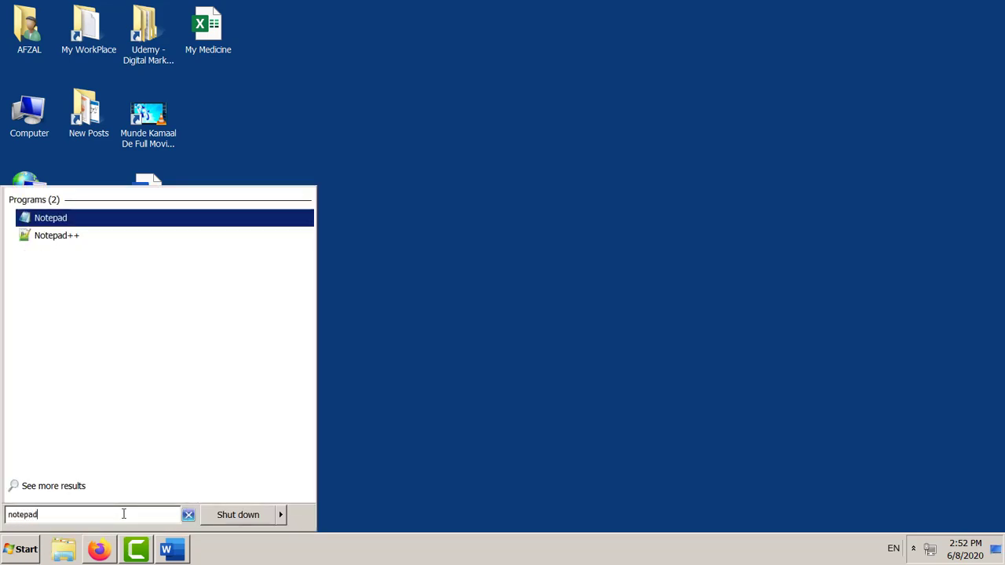
click(122, 223)
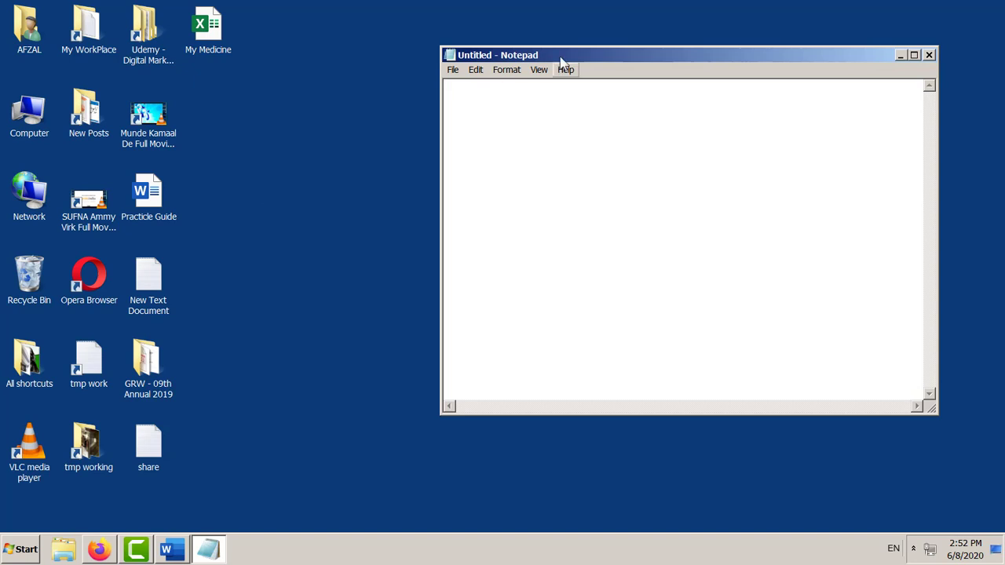
drag(557, 59, 461, 85)
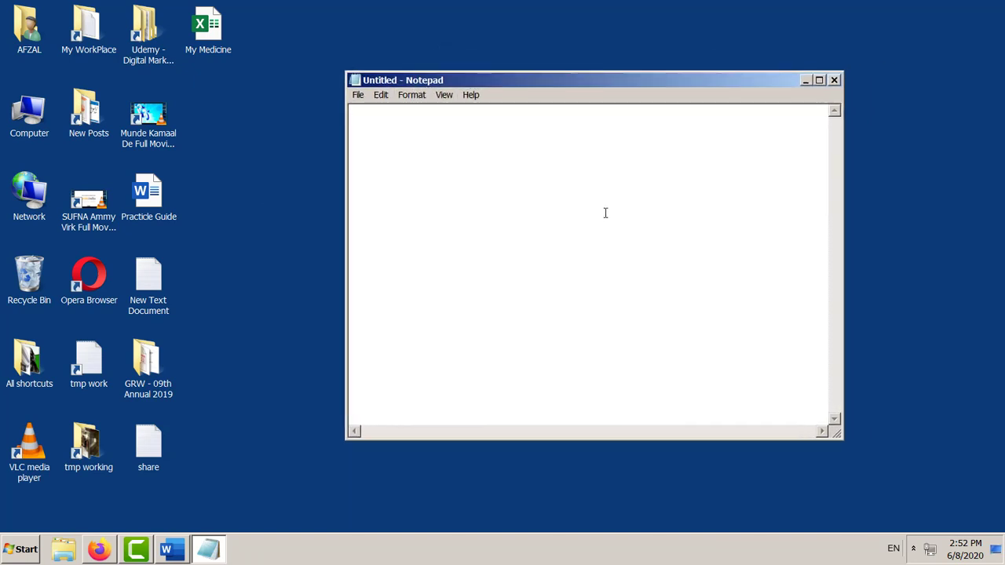
Write "The Pakistan is our country and we live in Punjab / Gujranwala." and insert the current time and date on the next line
text(Th)
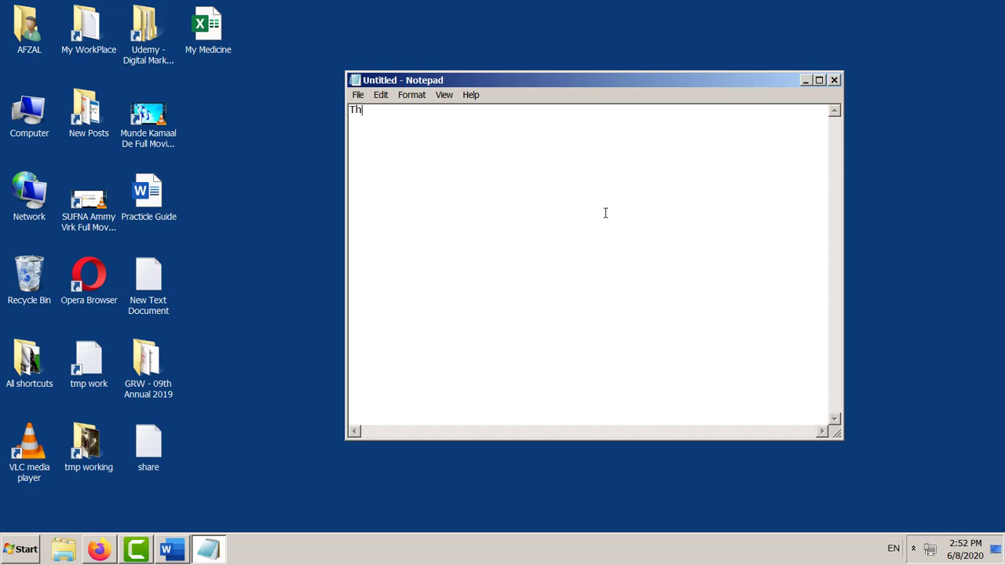
text(e Pakistan is our country)
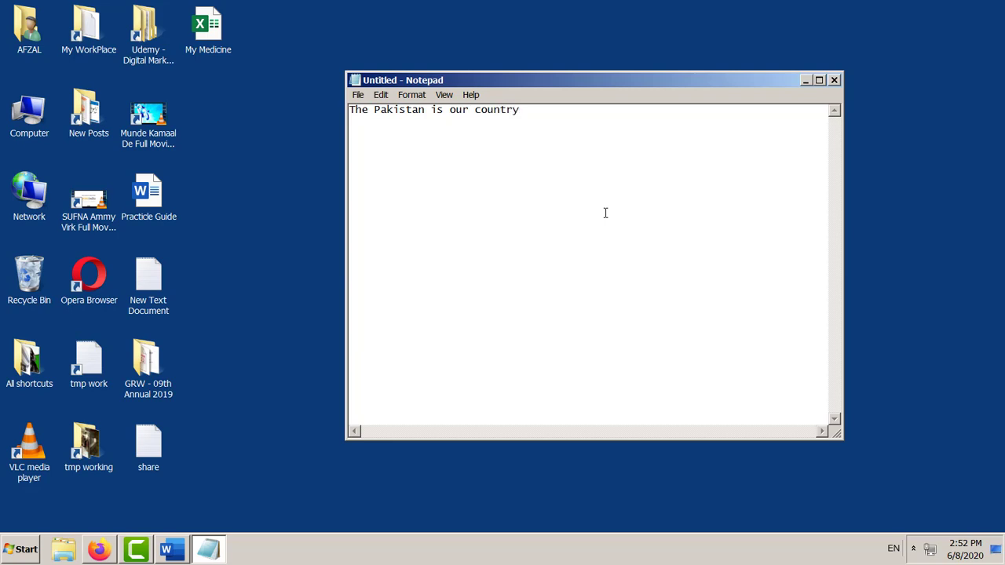
text(and we live in Punjab / Gujranwala.)
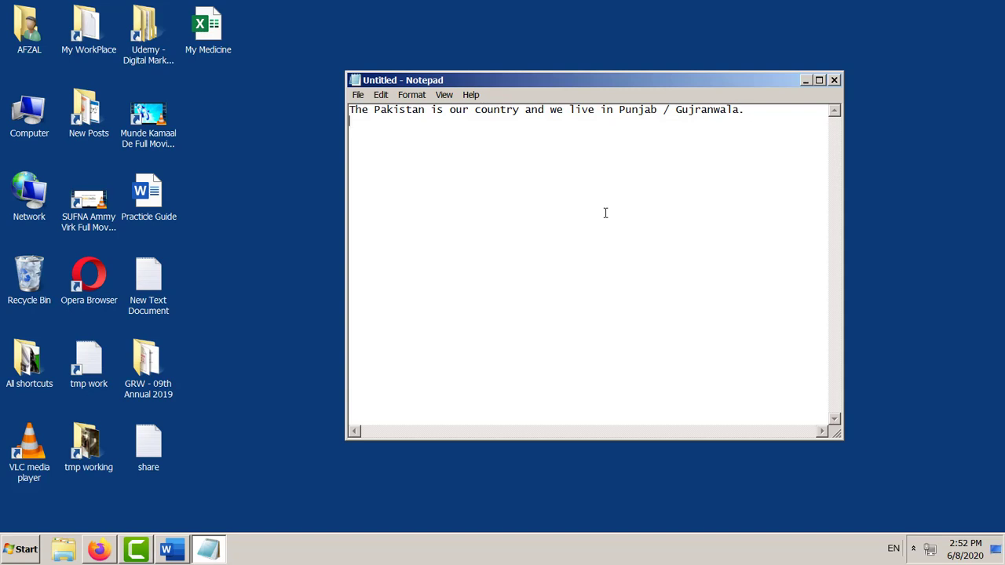
key(Return)
key(F5)
drag(522, 82, 469, 86)
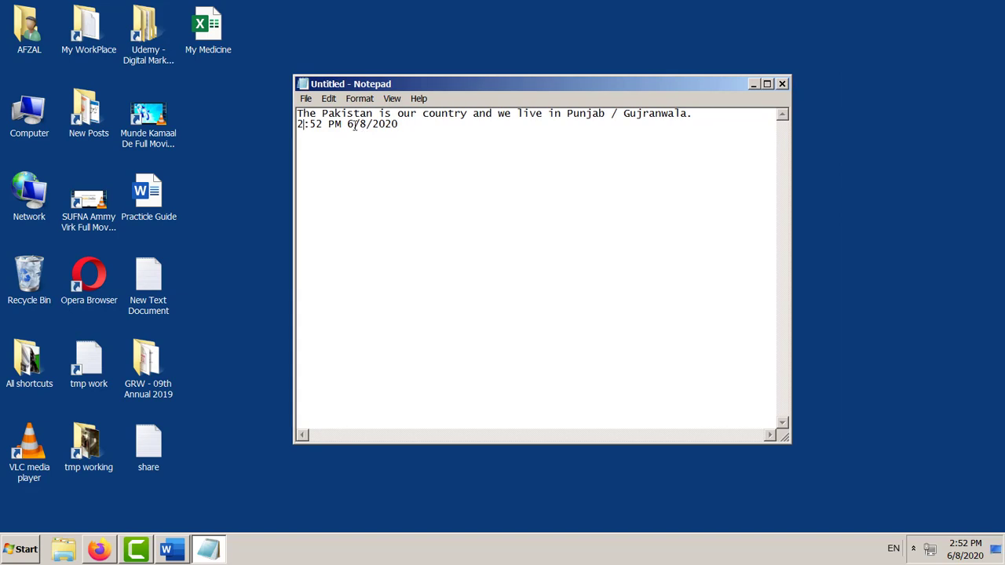
Examine the month, day and year parts of the inserted date by highlighting them one at a time
double_click(362, 125)
drag(372, 125, 403, 126)
click(365, 124)
double_click(349, 124)
double_click(362, 124)
drag(372, 124, 401, 124)
click(403, 124)
double_click(350, 124)
Add the date 08-06-2020 on a new line below the time stamp and highlight its leading number groups
click(373, 139)
text(08-06-2020)
key(Home)
key(shift+Right)
key(shift+Right)
key(Left)
key(shift+Right)
key(shift+Right)
click(358, 179)
Save the text file on the Desktop with the name Moon
click(306, 99)
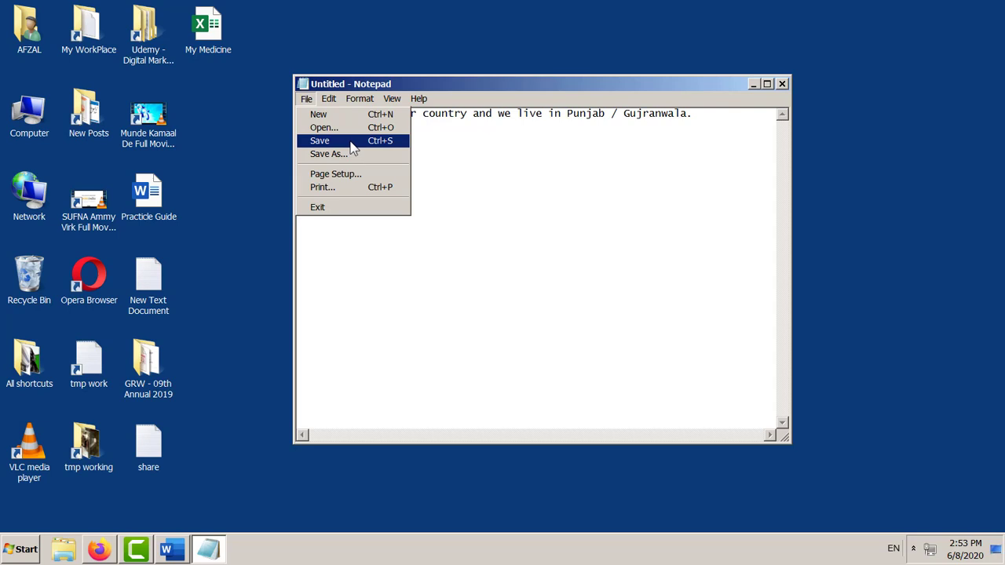
click(350, 143)
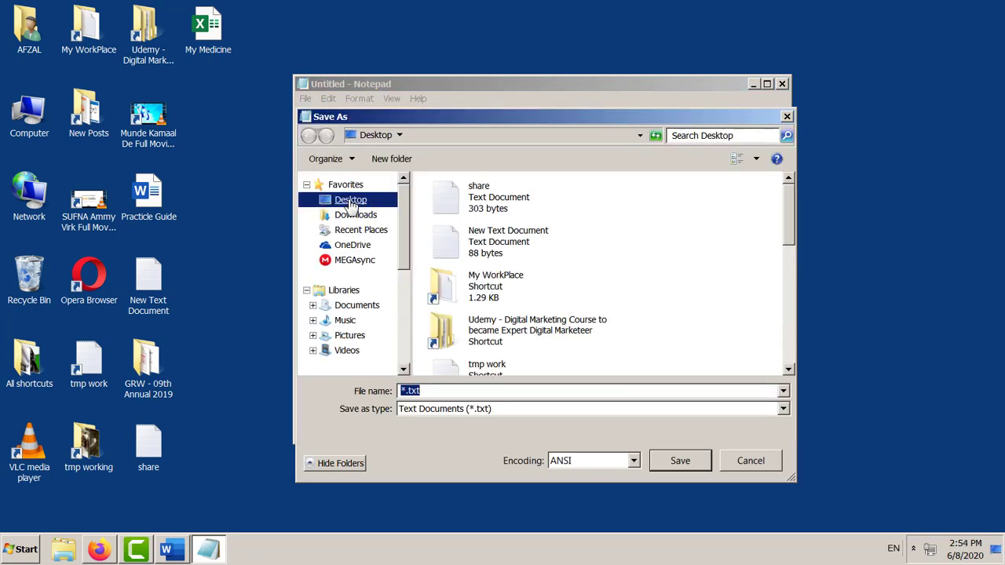
click(579, 389)
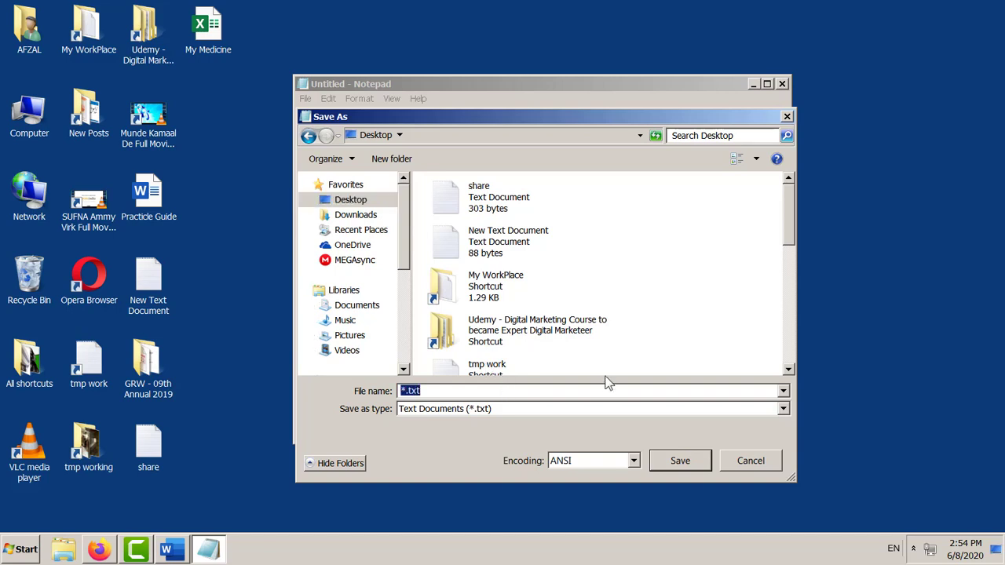
text(Moon)
click(697, 463)
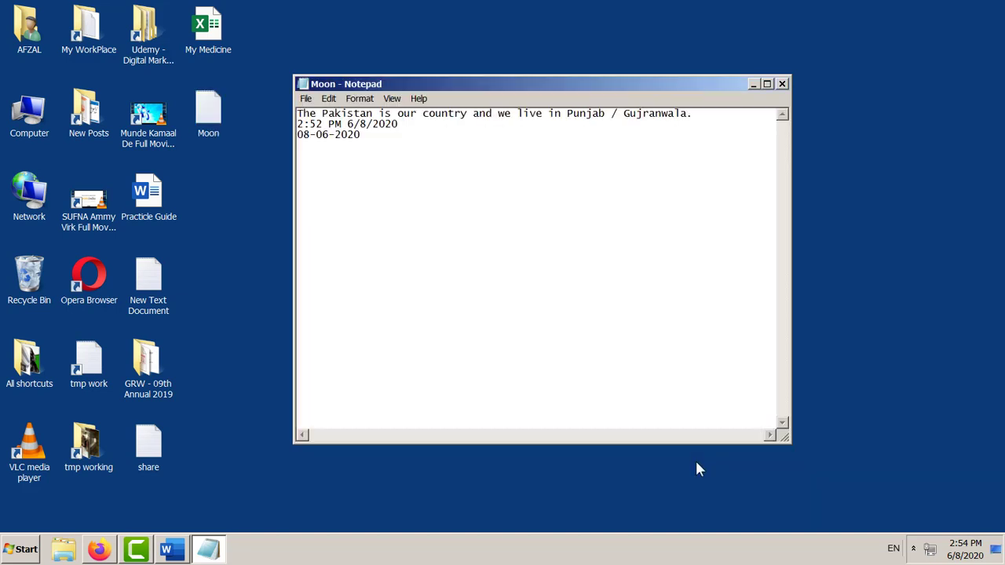
Close Notepad, reopen the Moon file from the desktop to check its contents, and close it again
click(211, 134)
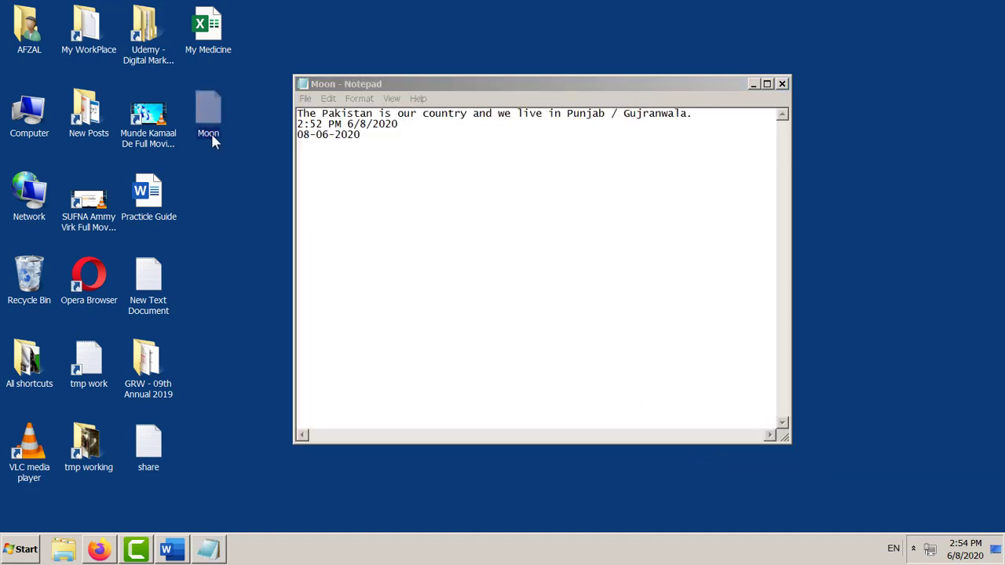
click(782, 83)
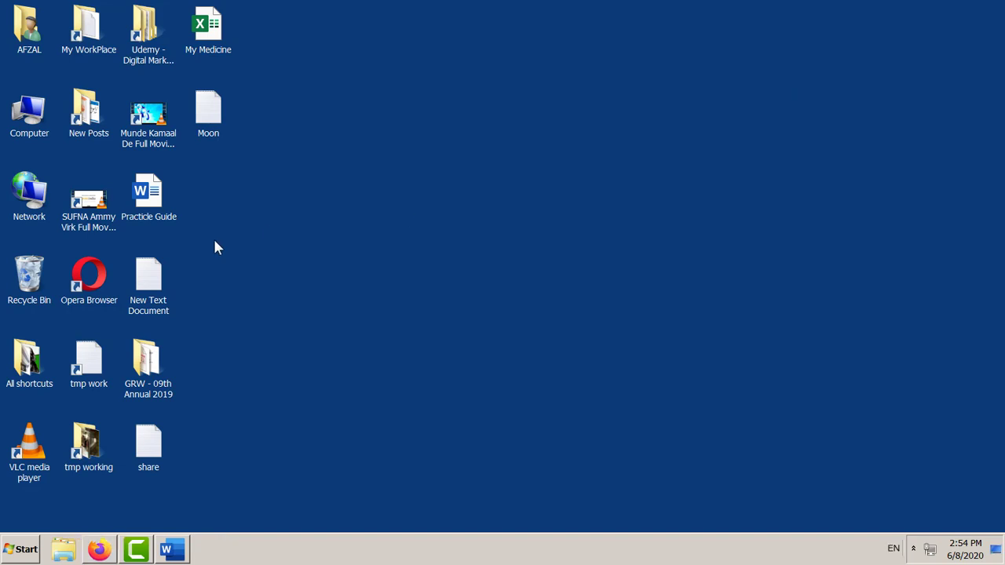
double_click(207, 140)
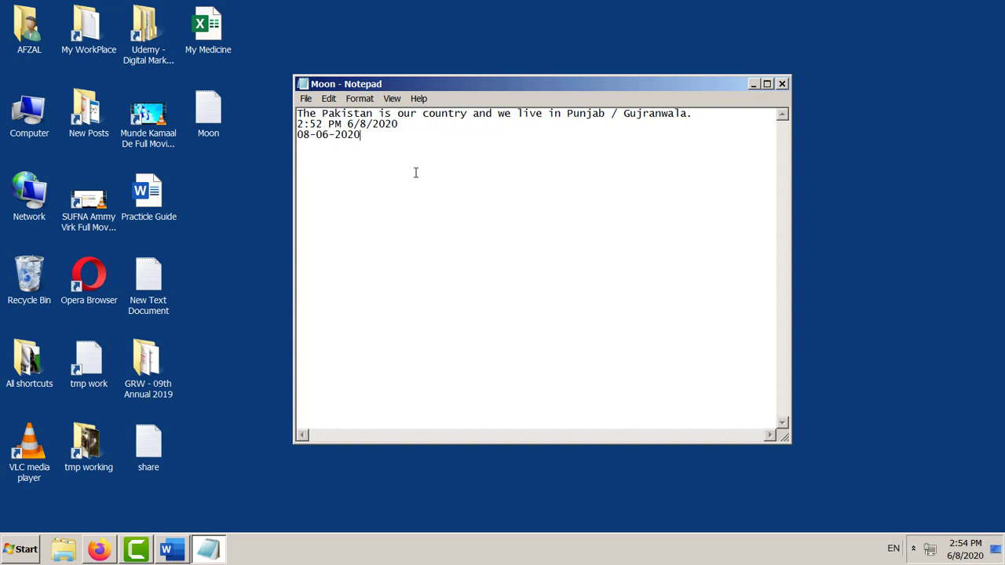
click(781, 83)
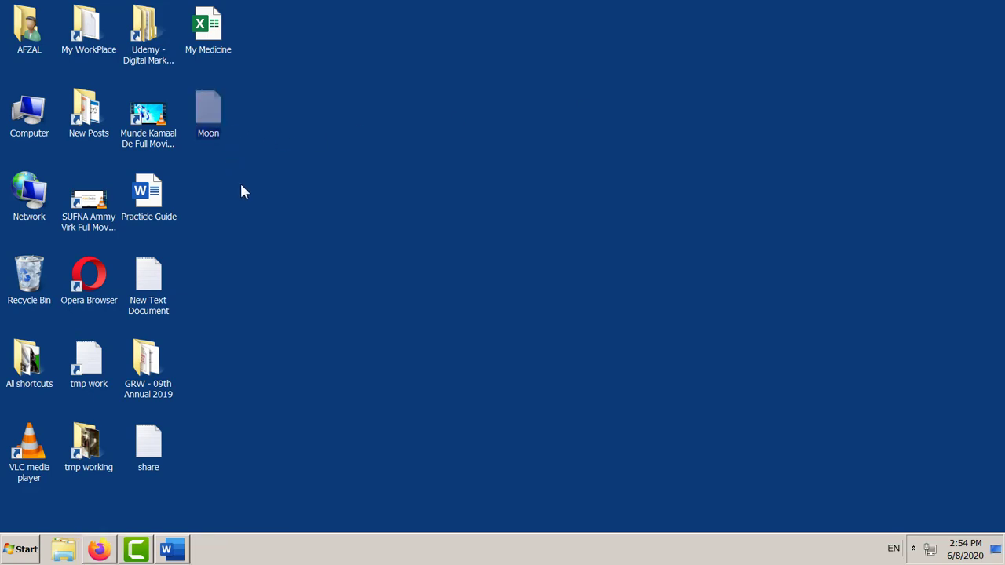
click(139, 552)
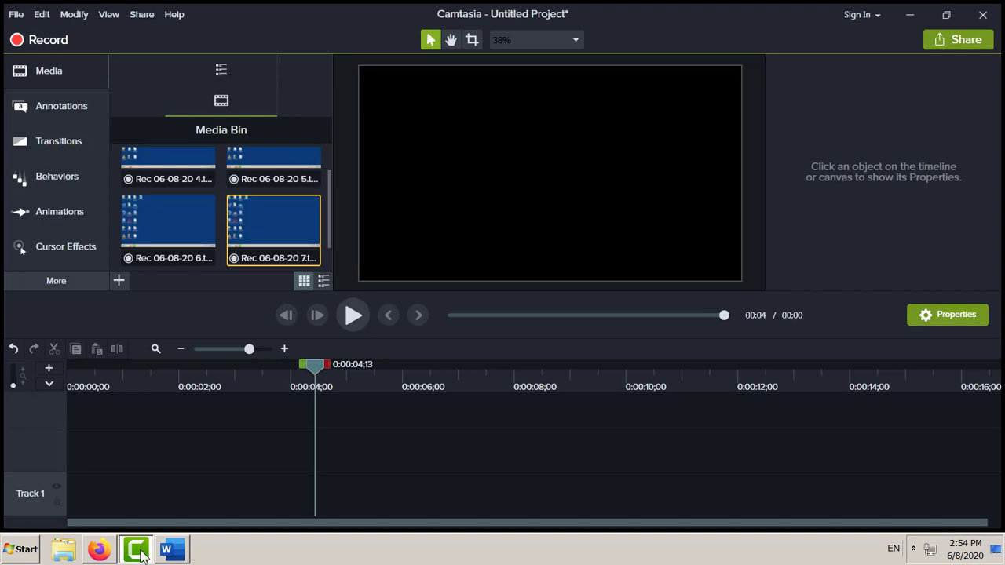
click(140, 551)
click(912, 550)
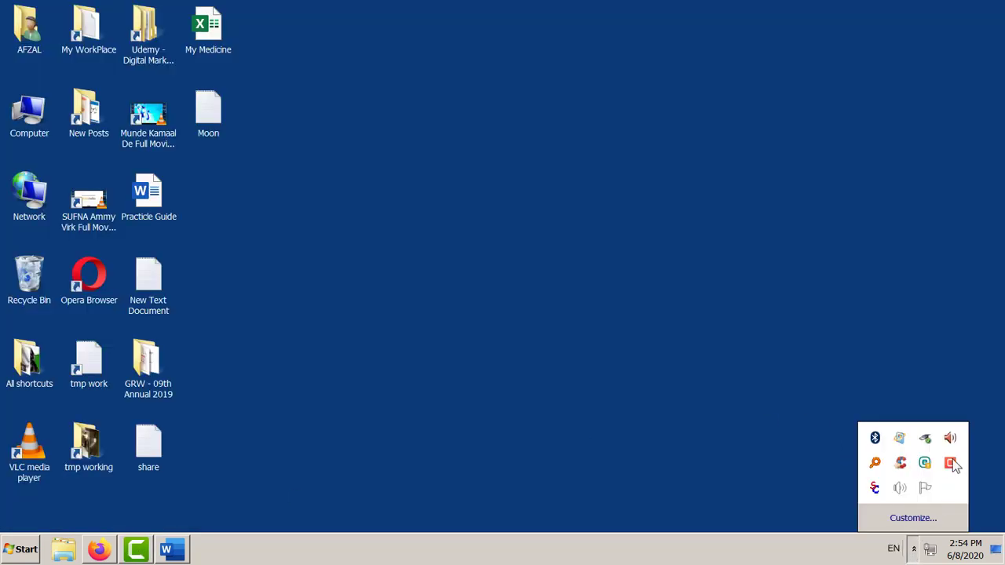
click(891, 197)
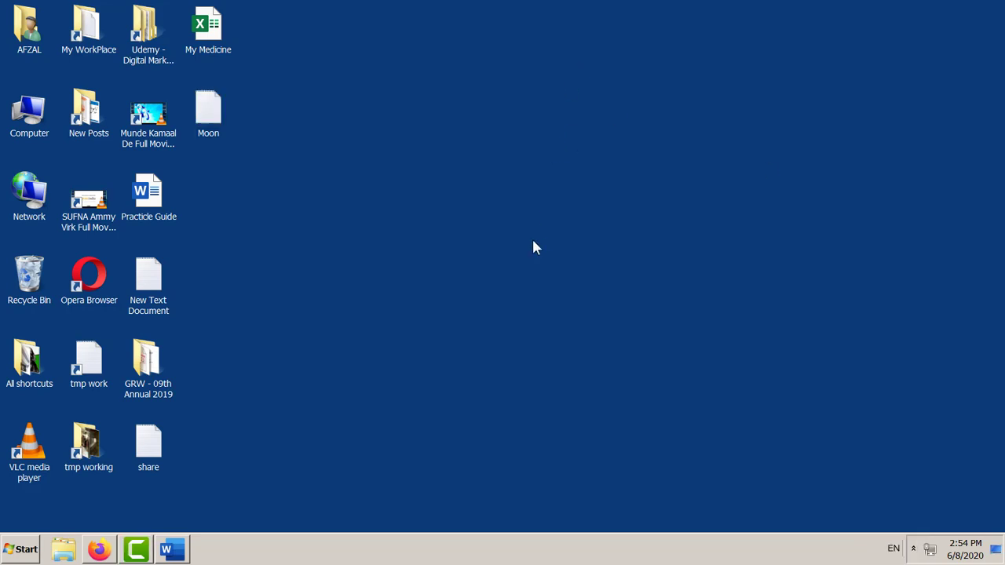
Switch to the Word outline, highlight the Graphic File entry, and minimise the document again
click(174, 551)
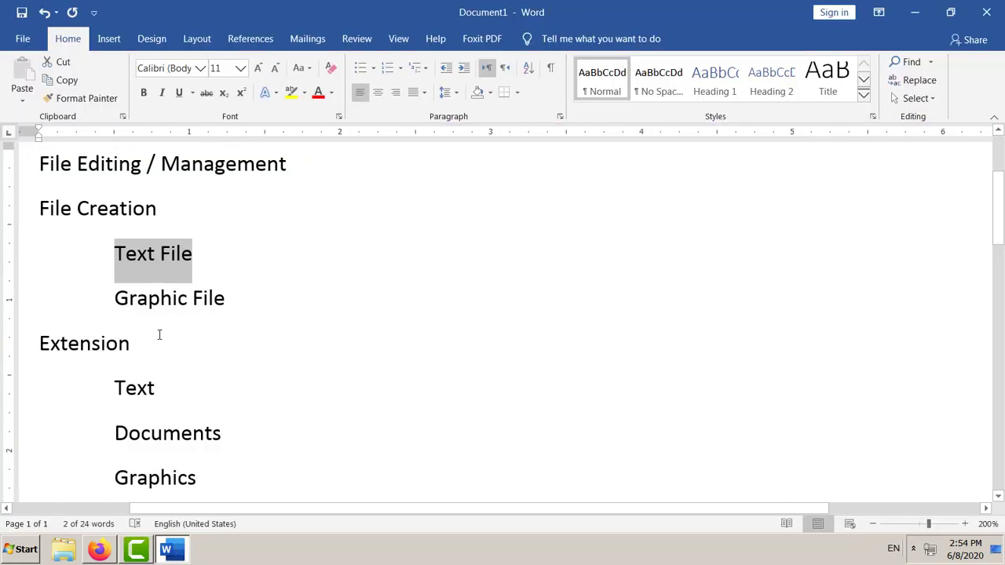
drag(116, 298, 267, 309)
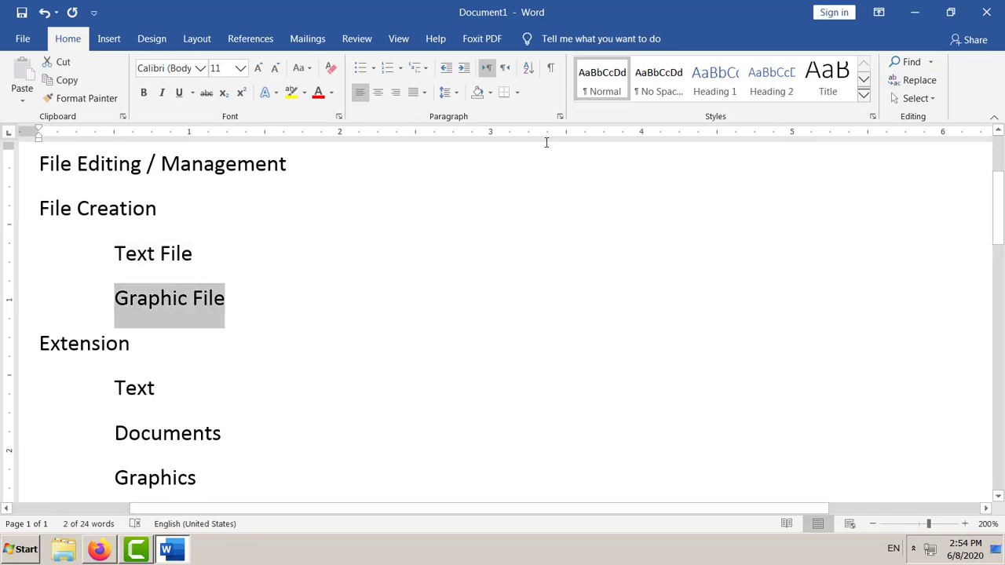
click(919, 15)
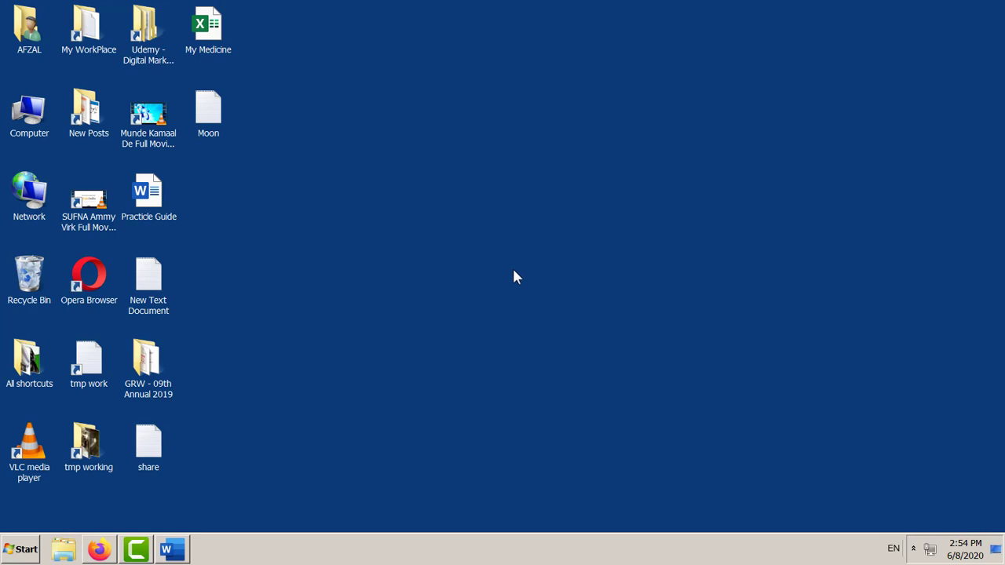
Search the installed programs for mspaint and open Paint with a blank canvas
click(21, 551)
click(118, 514)
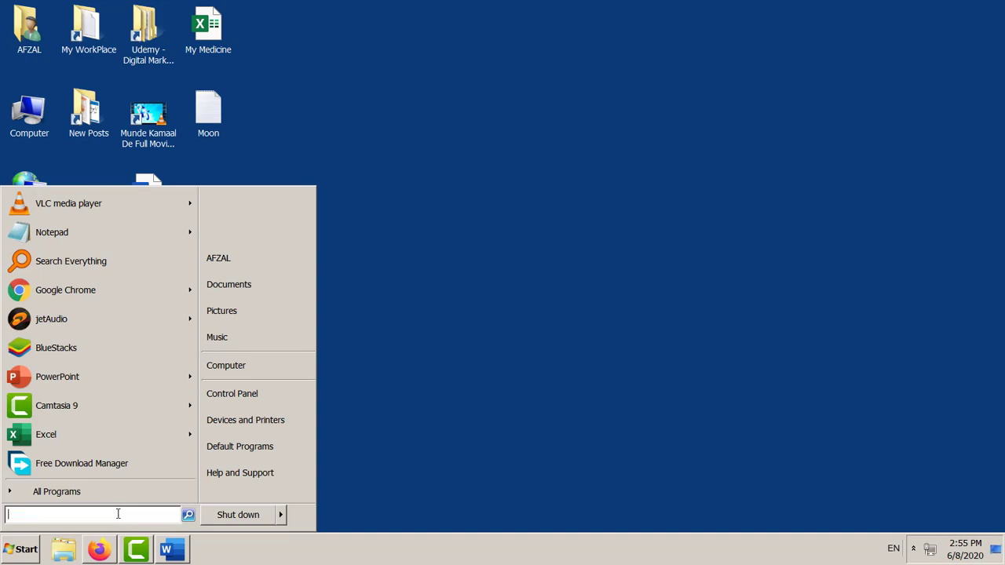
text(msp)
text(ai)
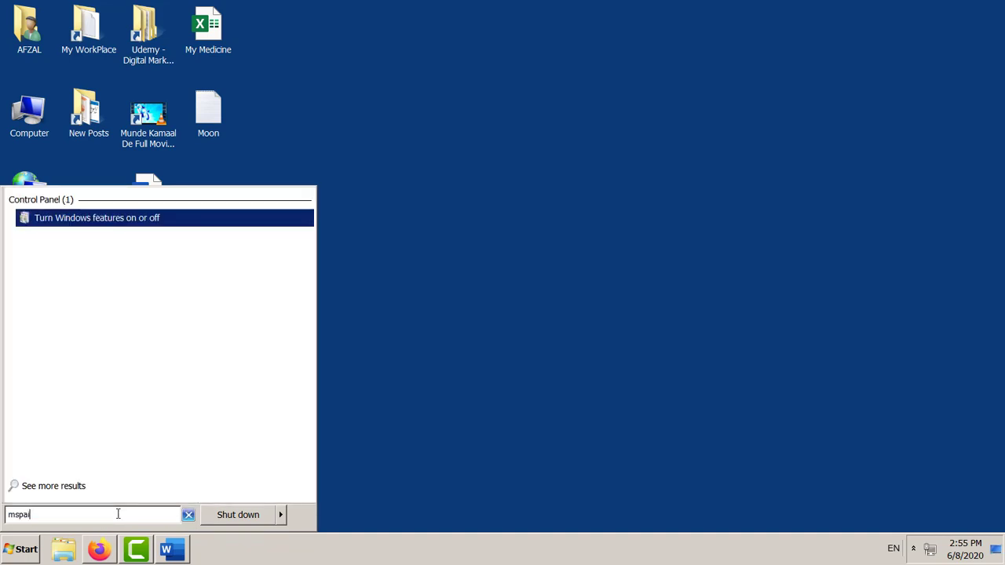
text(nt)
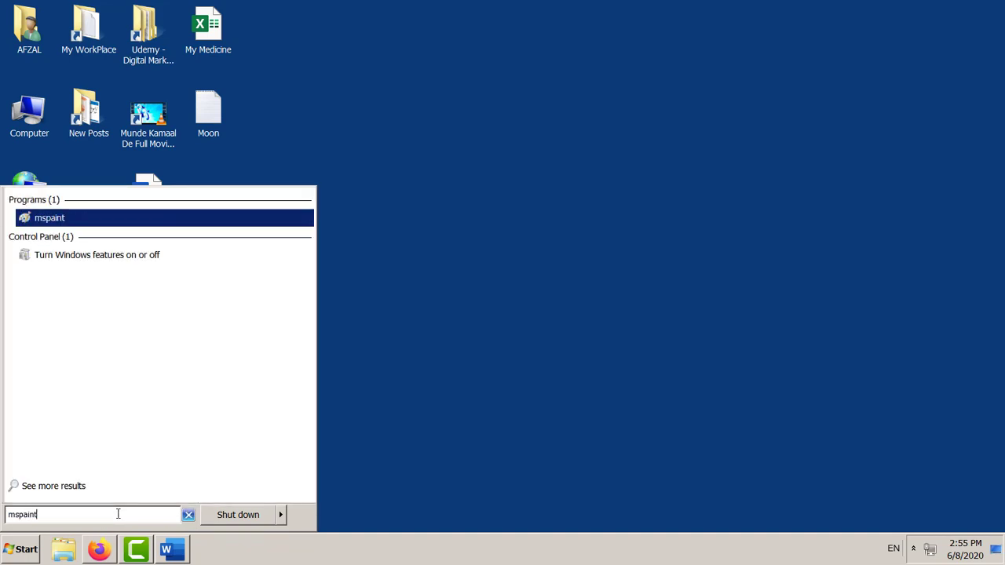
click(87, 224)
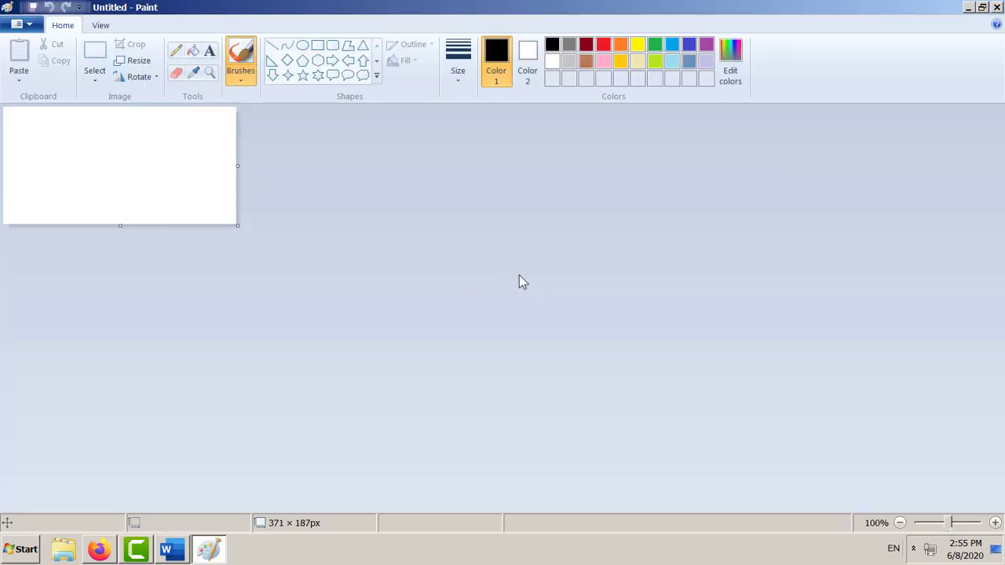
Enlarge the canvas to about 787 × 435 px and draw a large black-outlined circle near its middle
drag(237, 226, 499, 382)
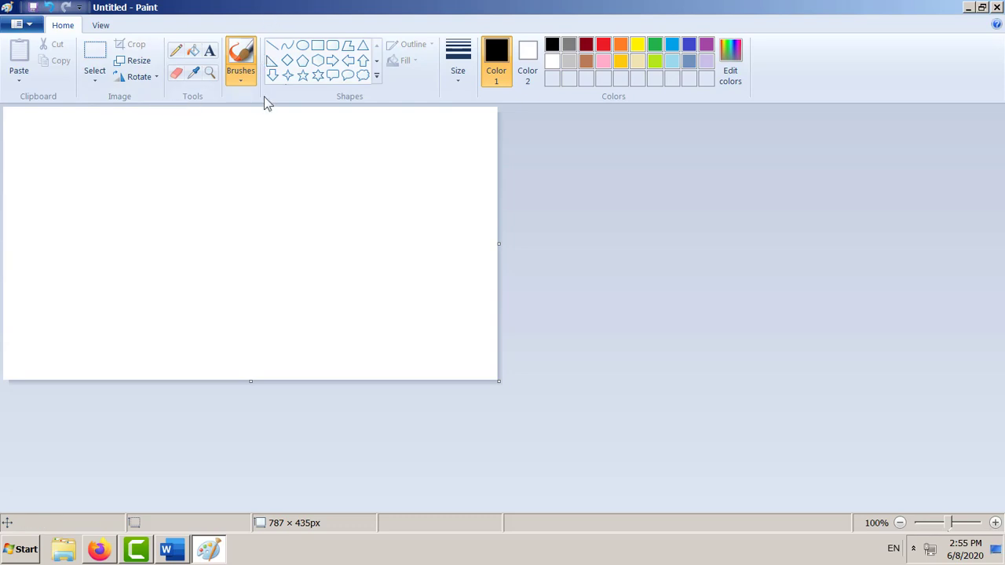
click(302, 45)
drag(154, 163, 307, 328)
drag(270, 280, 254, 261)
click(332, 259)
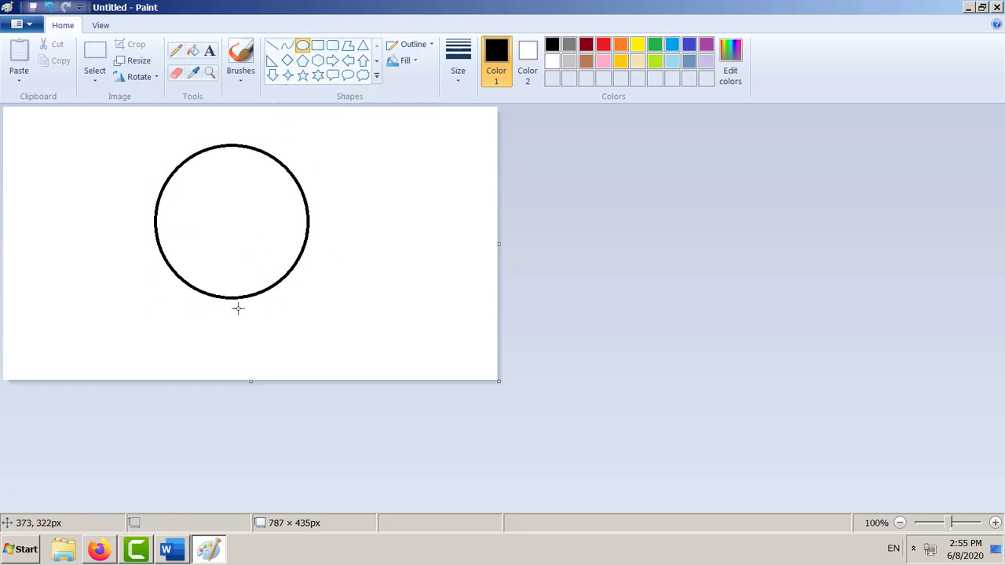
Draw a flat ellipse of about 220 × 89 px and place it over the circle's lower-right edge
drag(227, 298, 364, 239)
drag(267, 264, 235, 268)
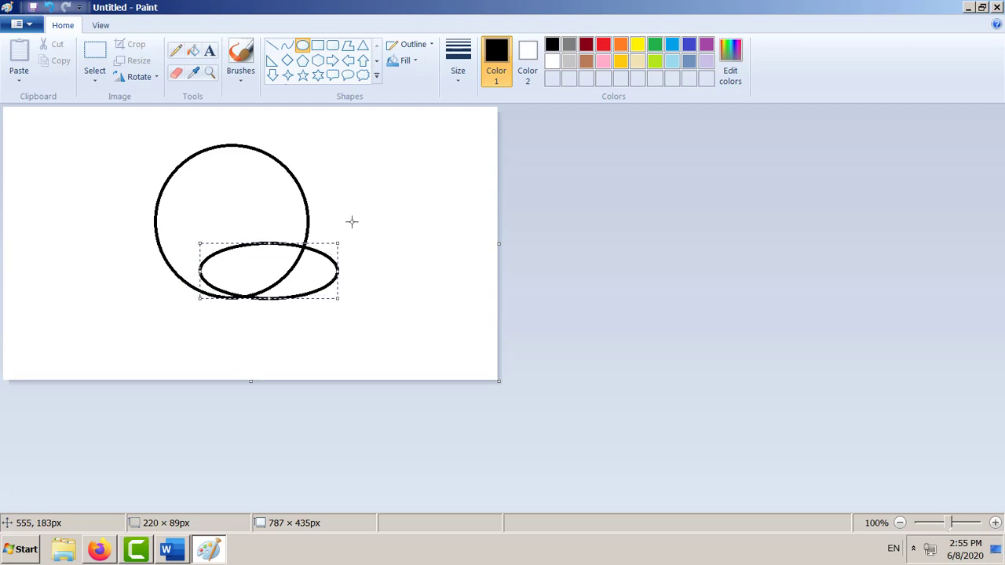
click(353, 165)
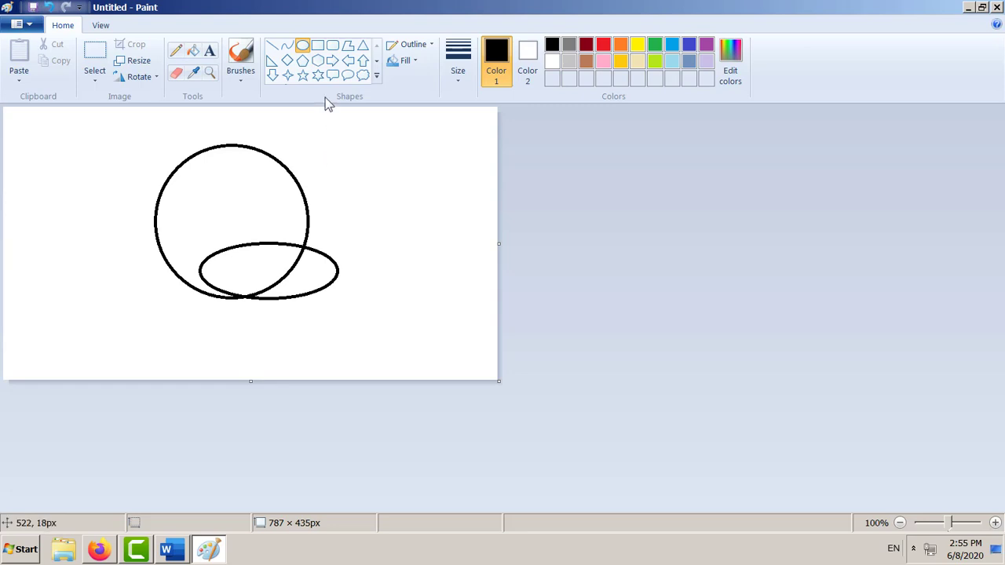
Set the shape fill style to Solid color and Color 1 to bright blue
click(414, 63)
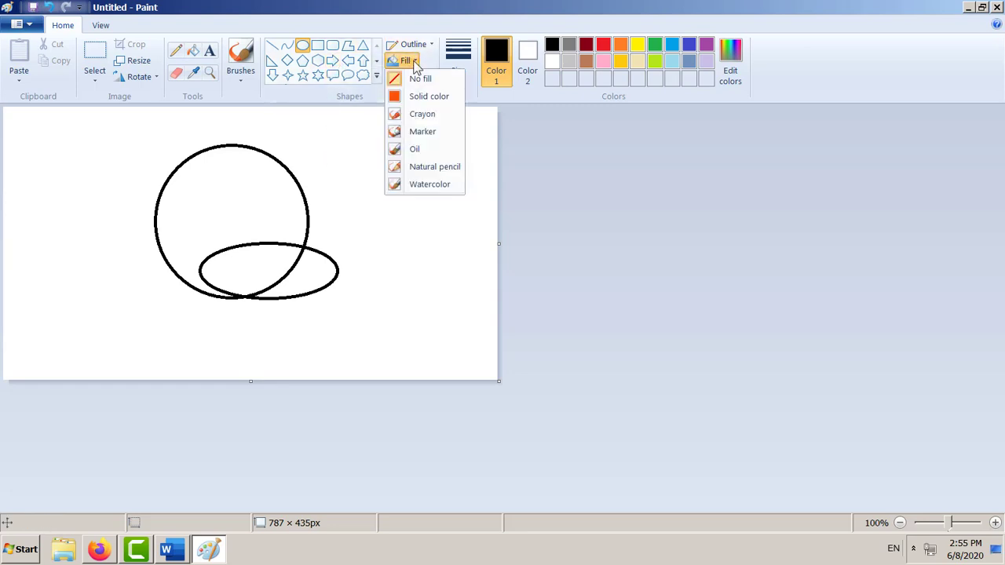
click(421, 97)
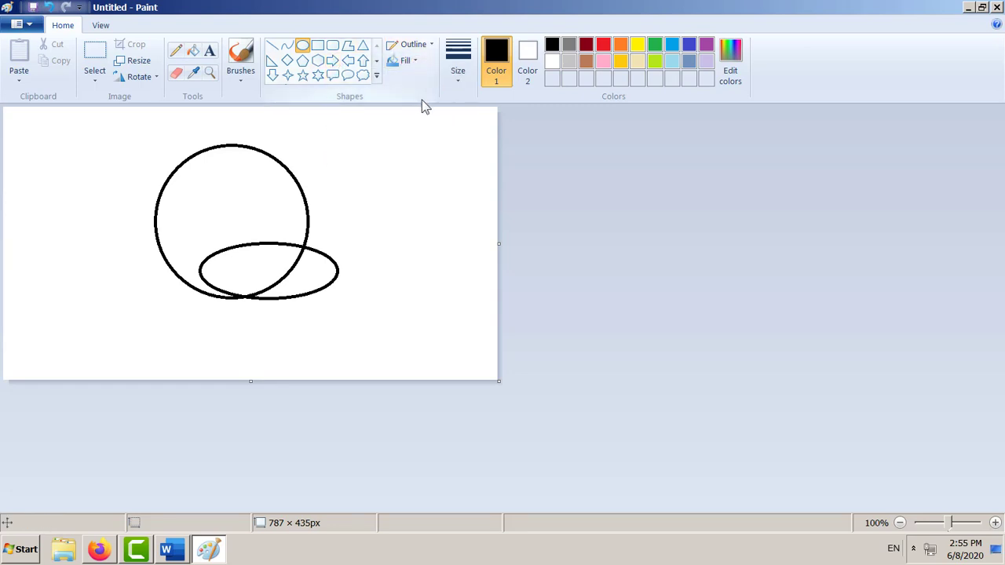
click(672, 45)
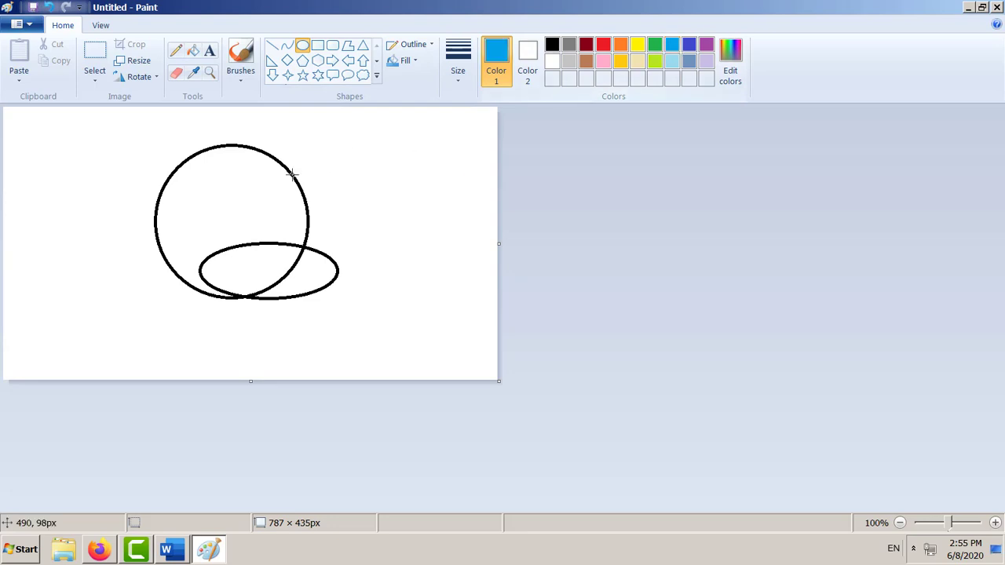
Try to fill the existing circle with blue using the Solid color shape fill
click(402, 61)
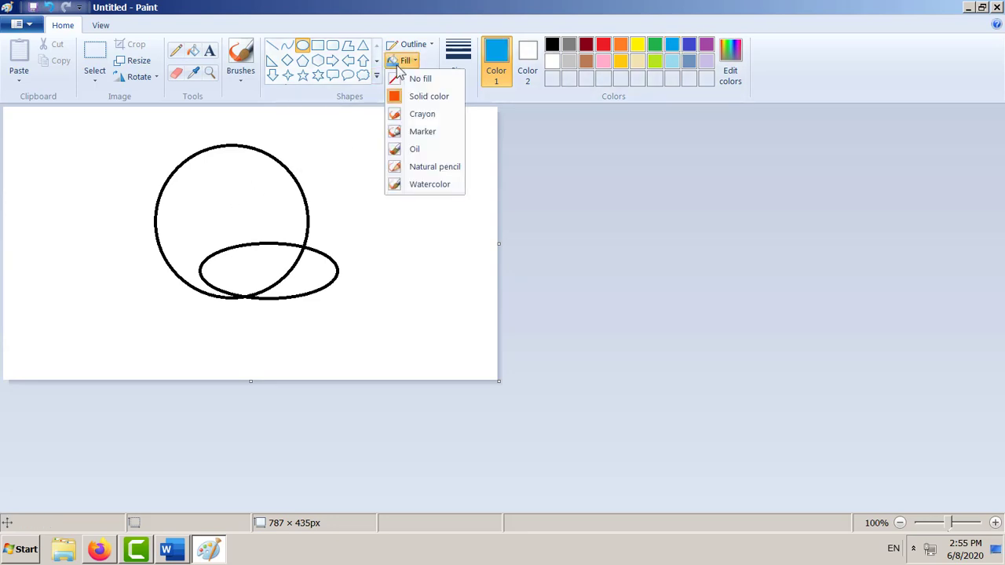
click(242, 189)
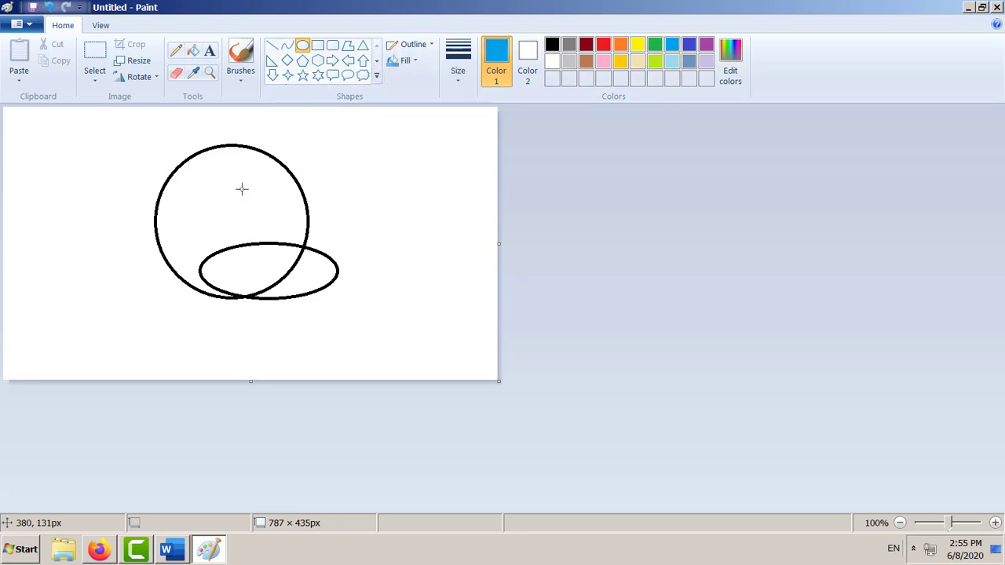
click(406, 61)
click(413, 67)
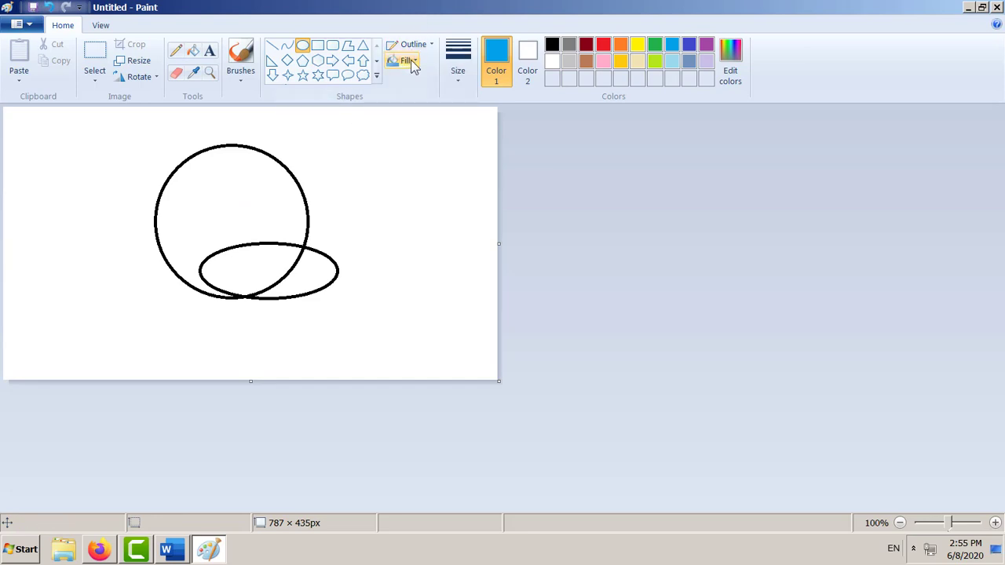
click(411, 62)
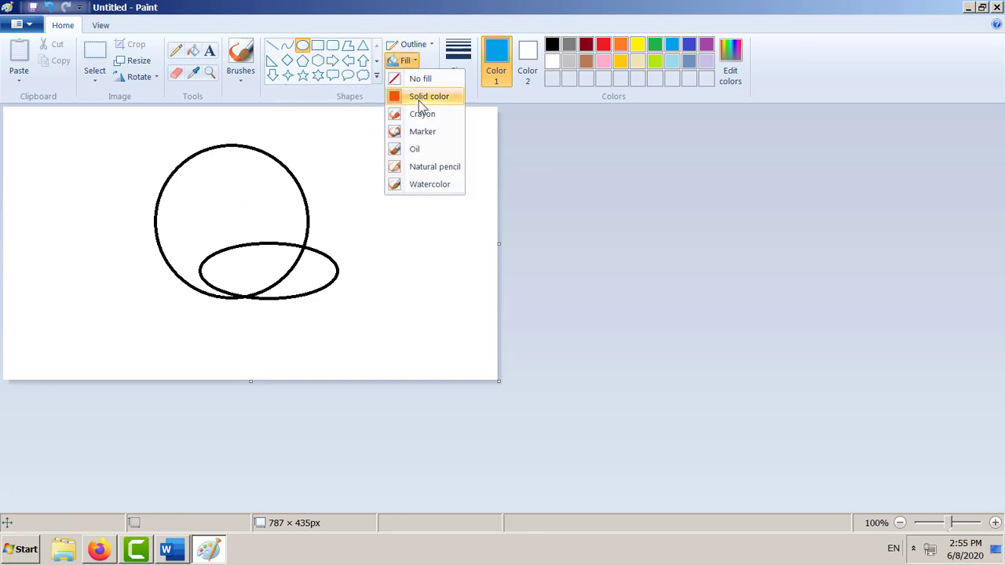
click(419, 100)
click(406, 62)
click(418, 102)
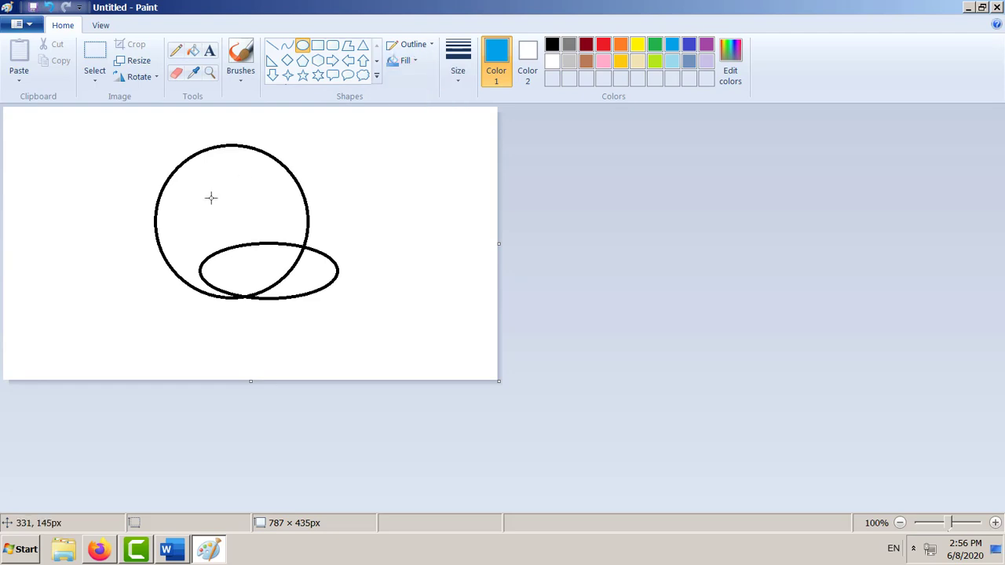
click(220, 193)
Fill the circle, including its overlap with the ellipse, in blue and the ellipse's protruding part in red
click(192, 51)
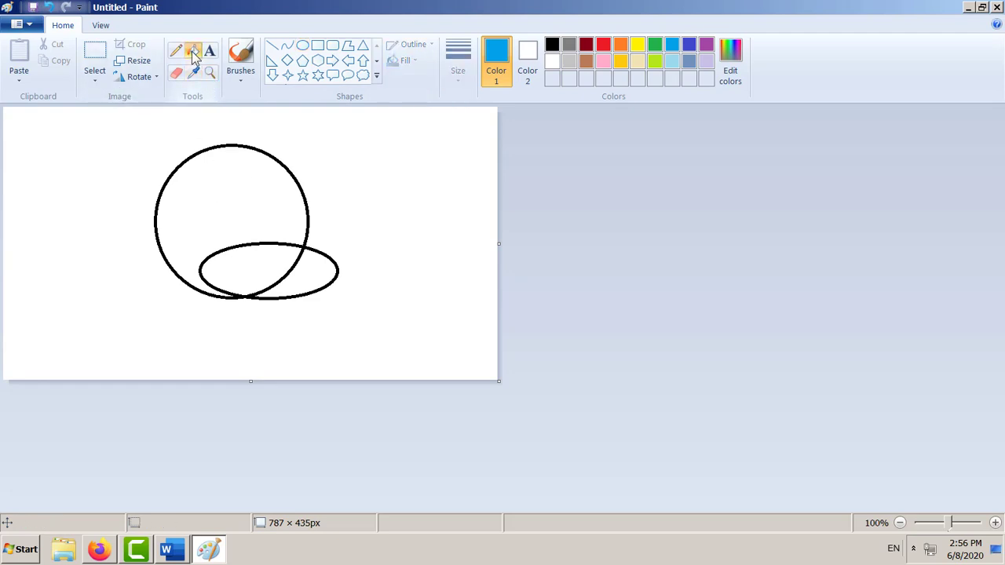
click(225, 168)
click(243, 282)
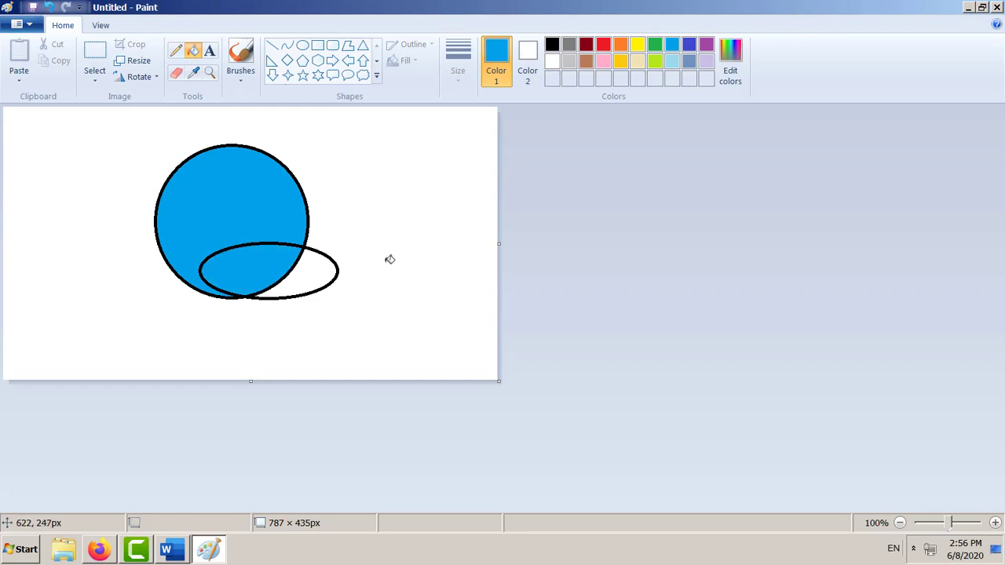
click(604, 45)
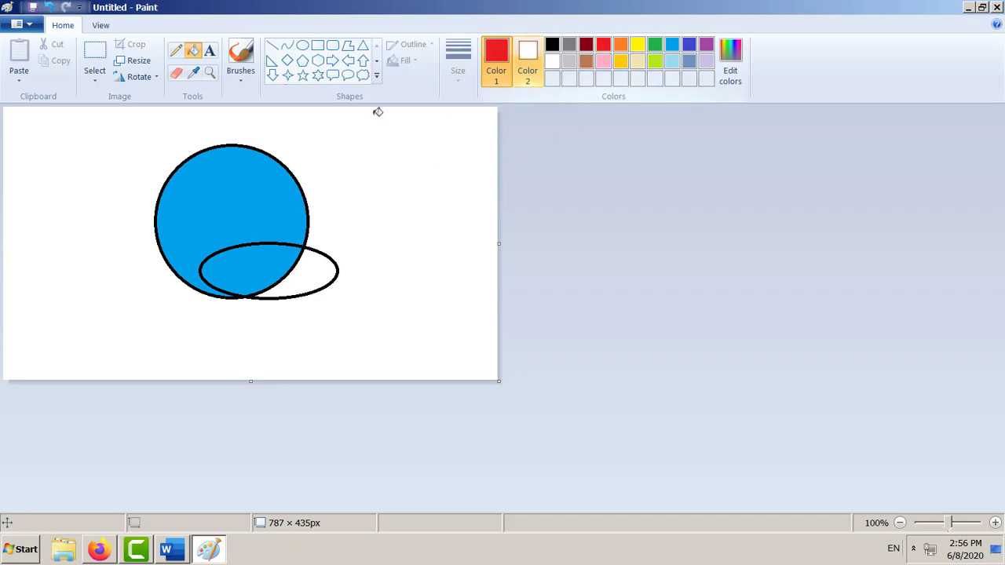
click(312, 275)
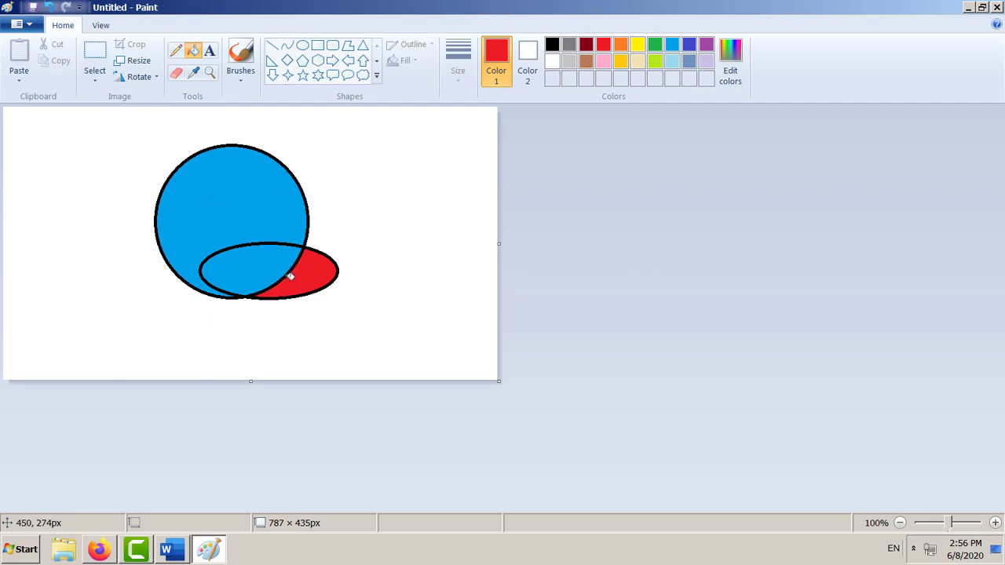
Sketch a standing bird with beak, eye, wing, tail and two legs in red pencil beside the circle
click(176, 51)
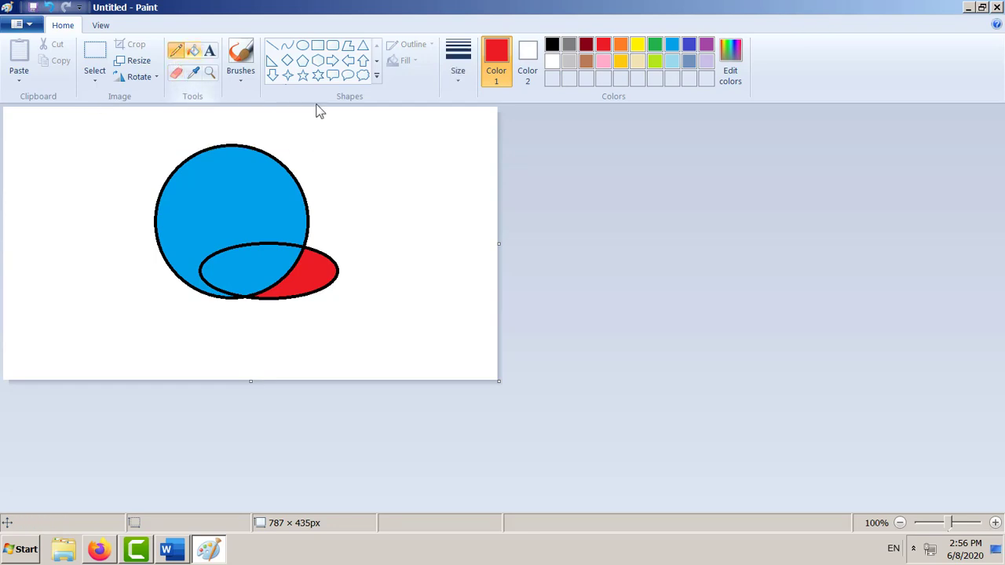
mouse_move(443, 161)
mouse_down()
mouse_move(421, 149)
mouse_move(404, 175)
mouse_move(423, 194)
mouse_move(410, 221)
mouse_move(335, 228)
mouse_up()
drag(443, 161, 424, 208)
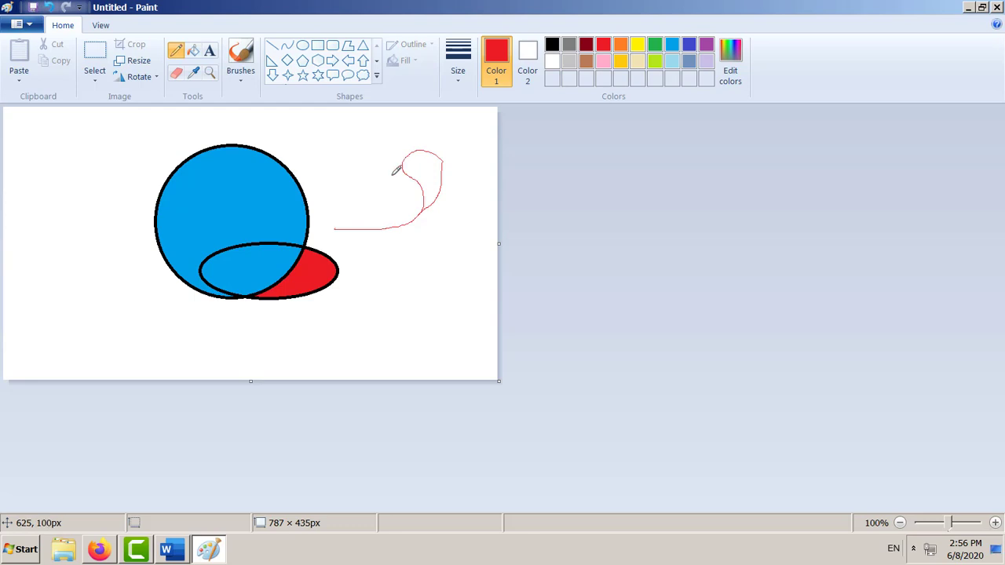
mouse_move(399, 167)
mouse_down()
mouse_move(365, 208)
mouse_move(325, 227)
mouse_up()
click(427, 166)
mouse_move(442, 168)
mouse_down()
mouse_move(484, 172)
mouse_move(442, 175)
mouse_up()
drag(410, 224, 412, 260)
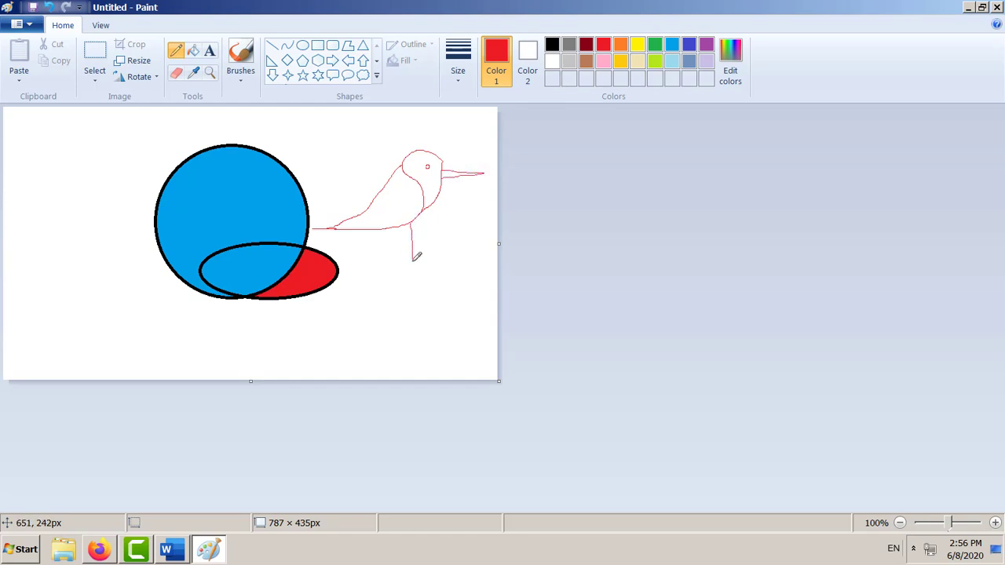
mouse_move(378, 229)
mouse_down()
mouse_move(378, 265)
mouse_move(387, 261)
mouse_move(369, 279)
mouse_up()
Save the drawing on the Desktop as a PNG file named bird
click(32, 27)
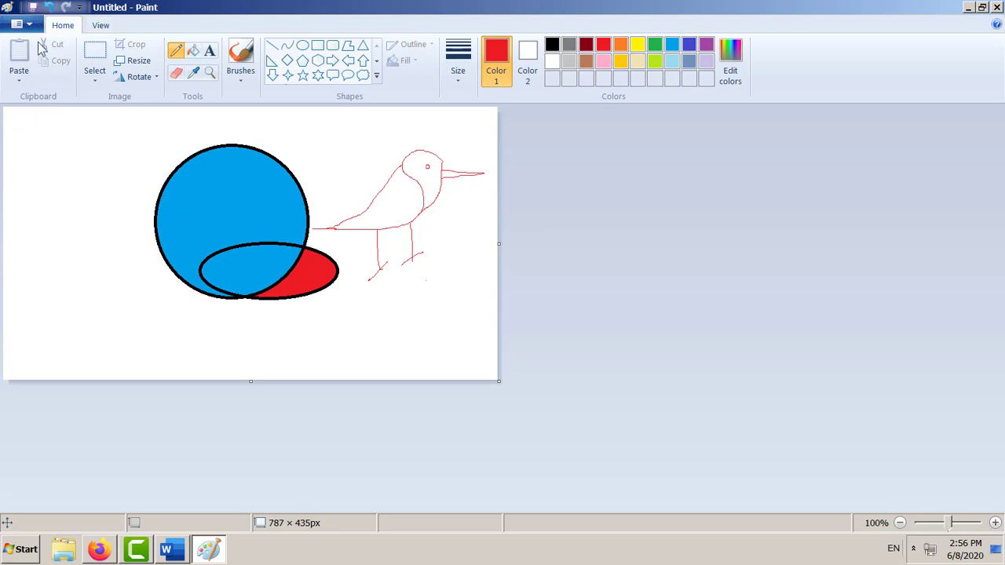
key(ctrl+s)
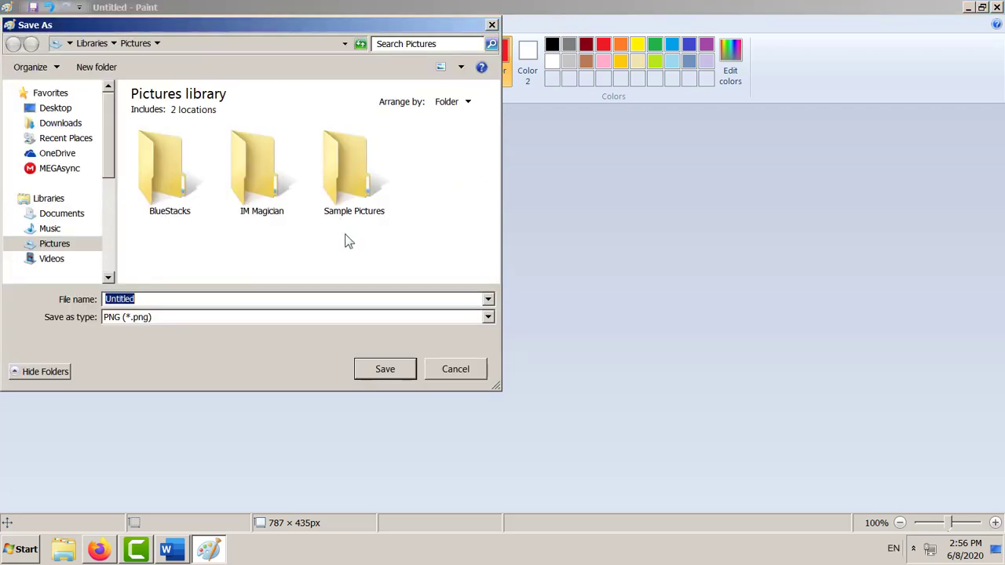
click(55, 110)
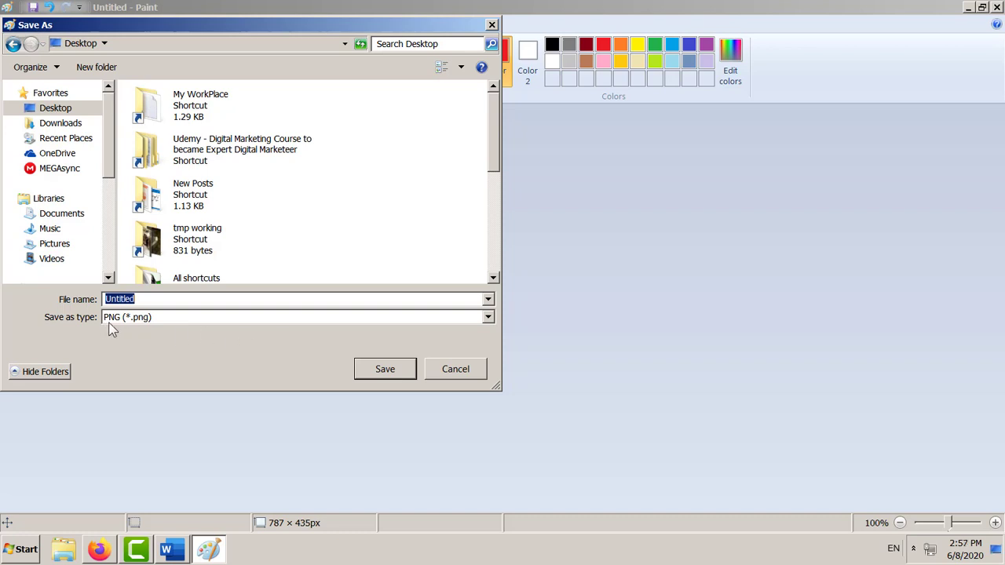
click(487, 319)
click(487, 319)
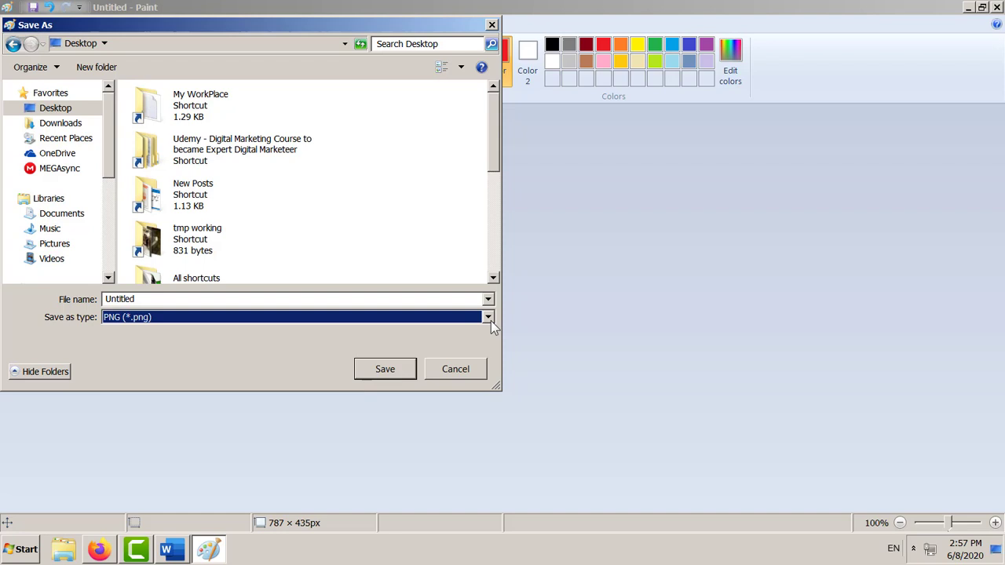
double_click(379, 303)
text(bird)
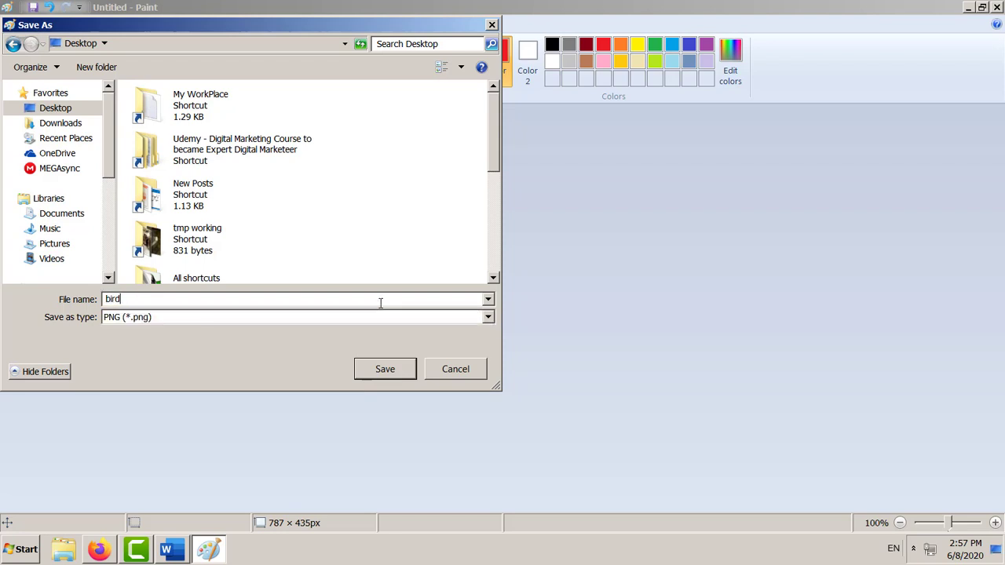
click(385, 369)
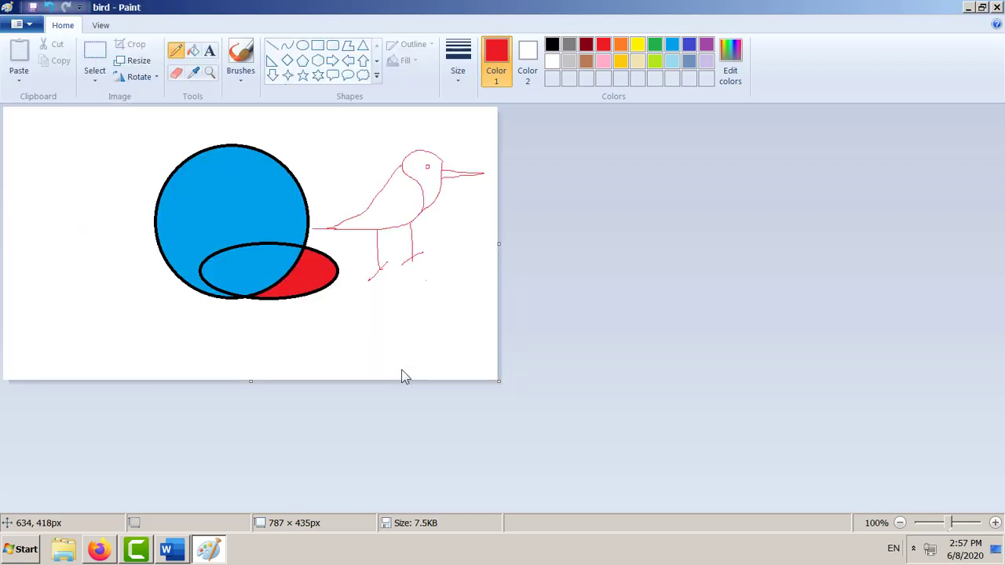
Close Paint, view the saved bird image from the desktop, and close the image viewer
click(996, 7)
click(212, 217)
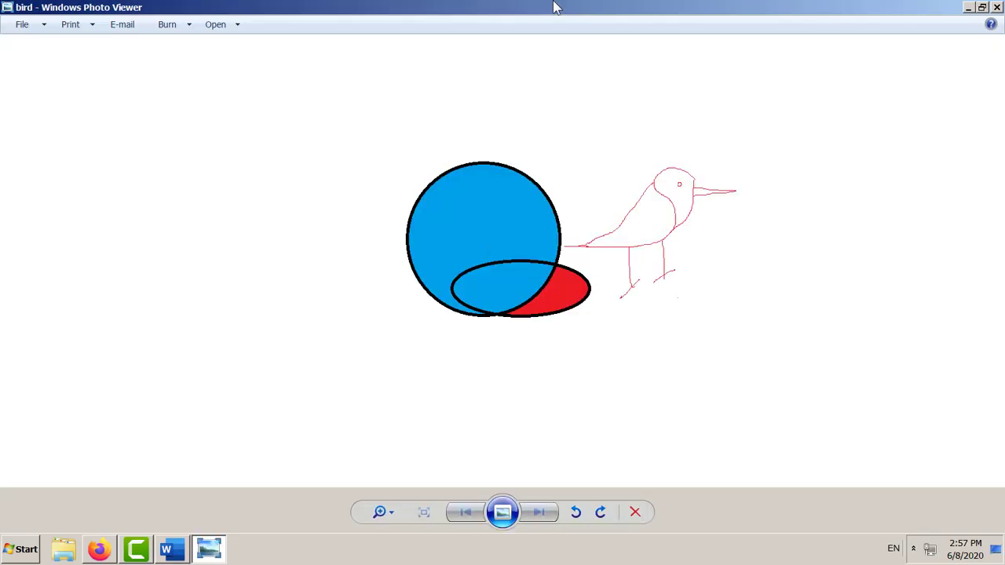
click(997, 7)
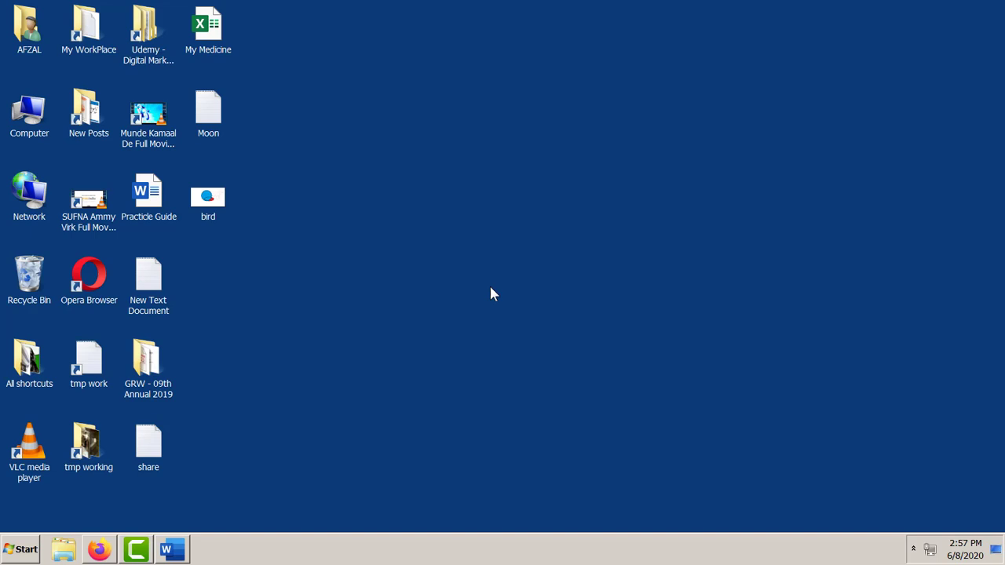
Open the bird image from the desktop with Paint for further editing
click(218, 211)
right_click(218, 210)
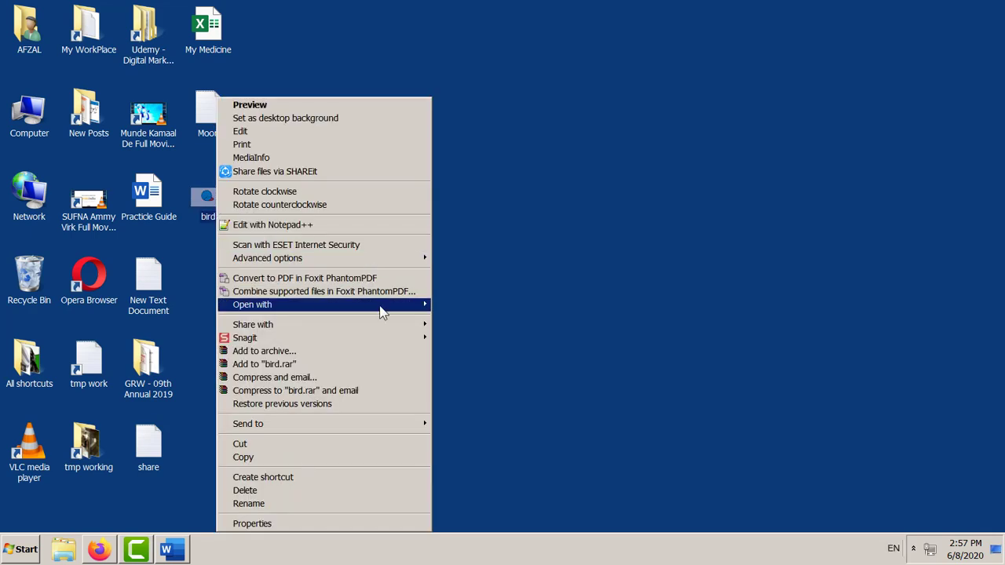
mouse_move(382, 313)
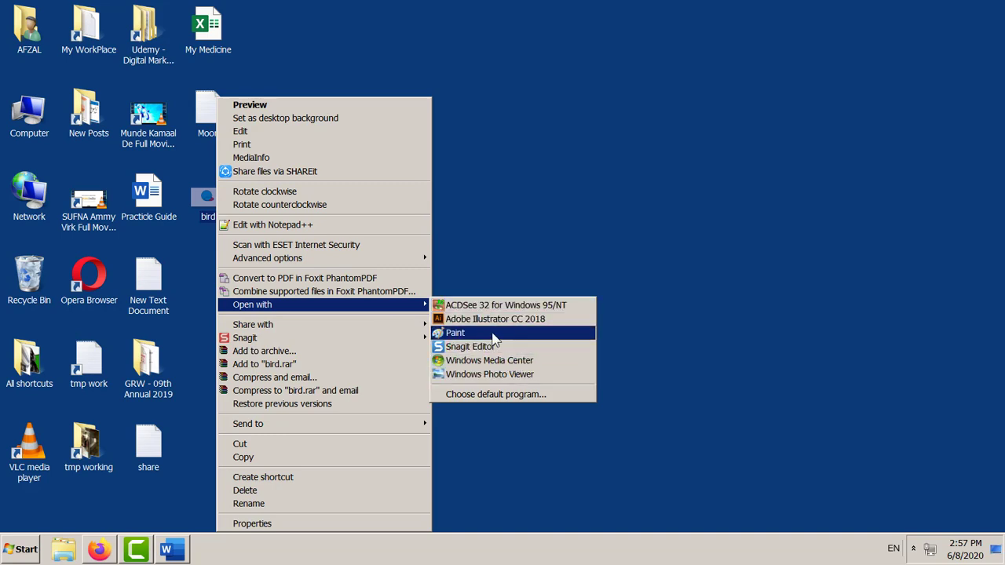
click(494, 336)
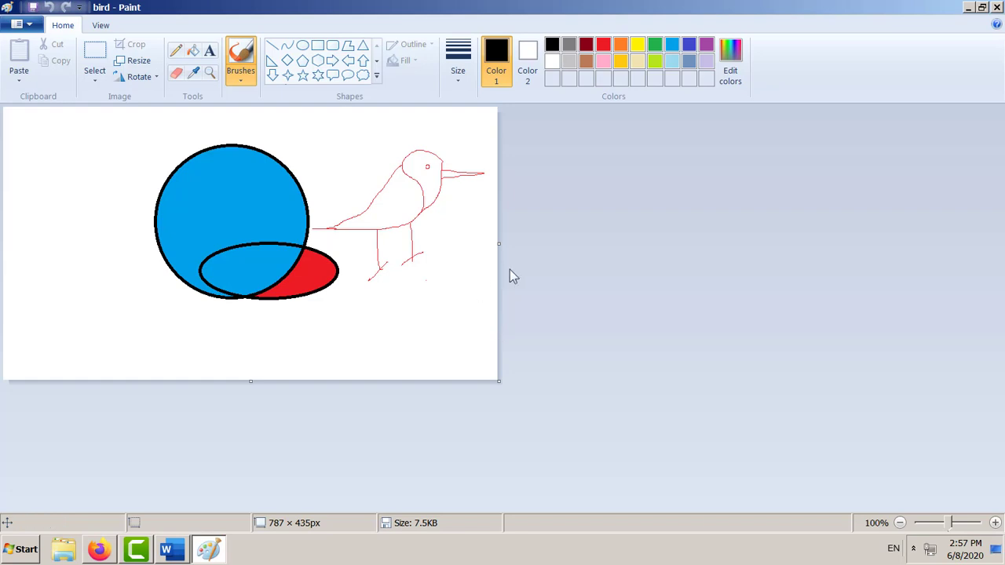
Draw a black-outlined square of about 134 × 134 px in the blank area beside the circle and nudge it into place
click(317, 44)
mouse_move(34, 167)
mouse_down()
mouse_move(77, 220)
mouse_move(140, 251)
mouse_up()
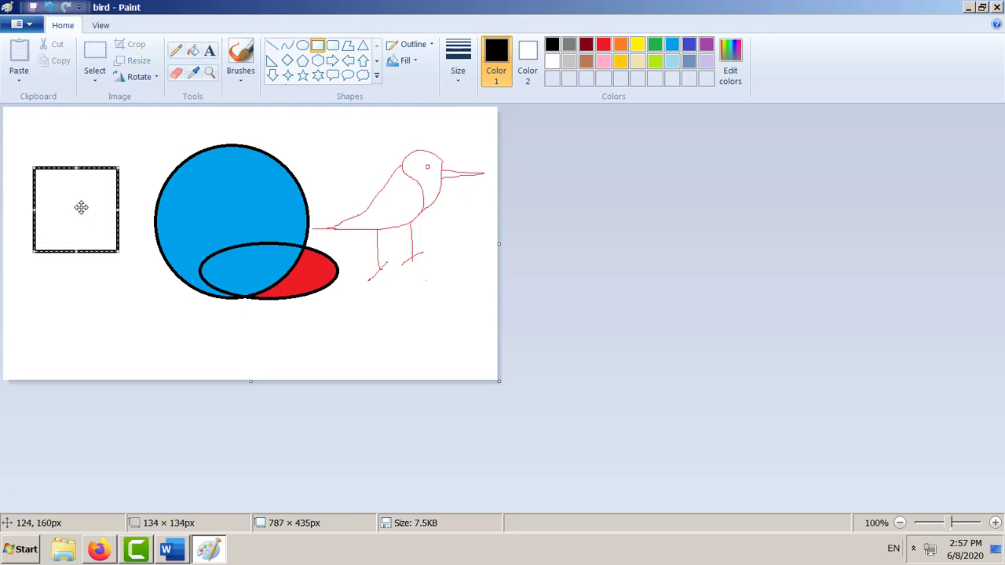
drag(81, 207, 71, 222)
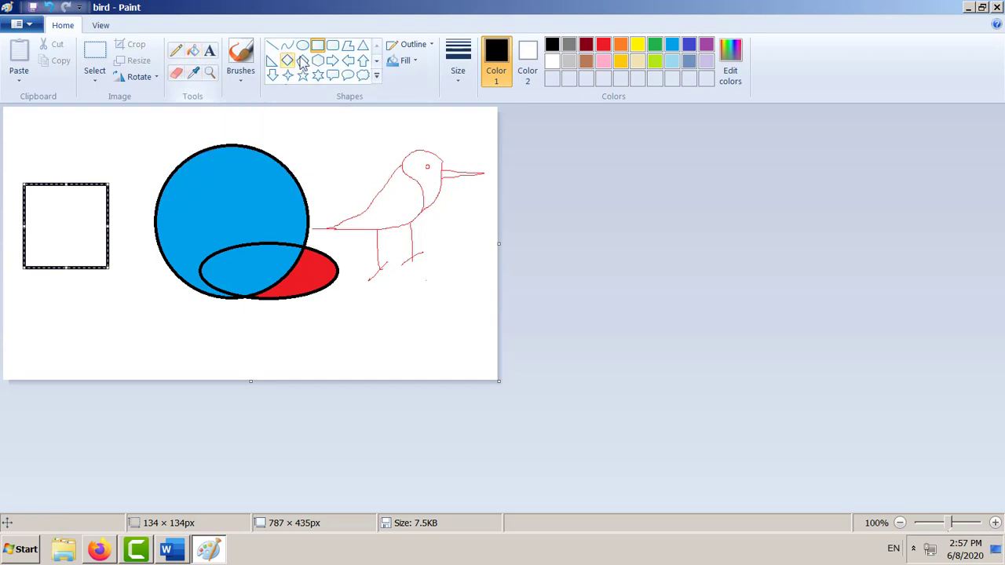
Turn the square into a cube with straight black connecting lines, and close Paint, saving the changes to the bird image
click(272, 46)
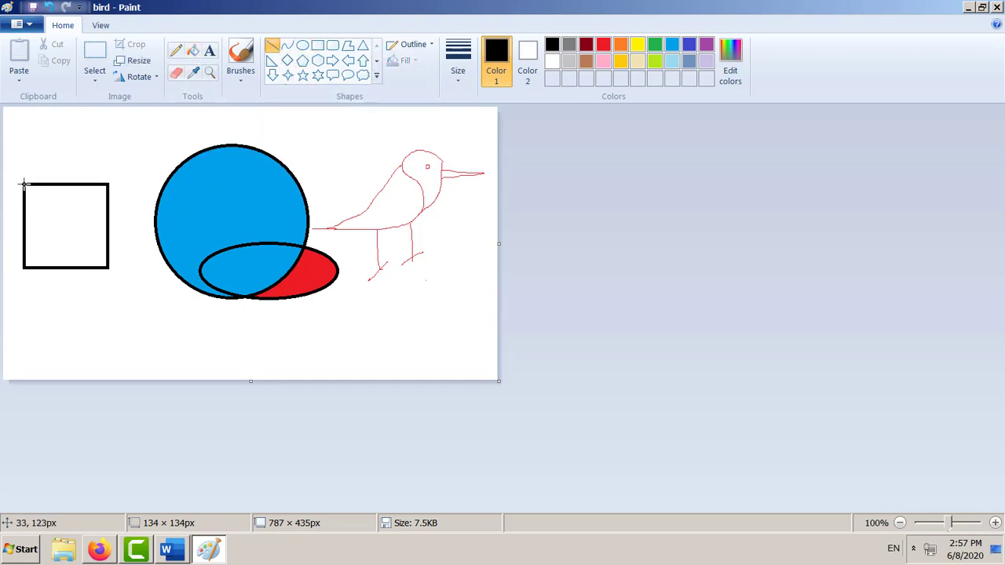
drag(24, 183, 44, 163)
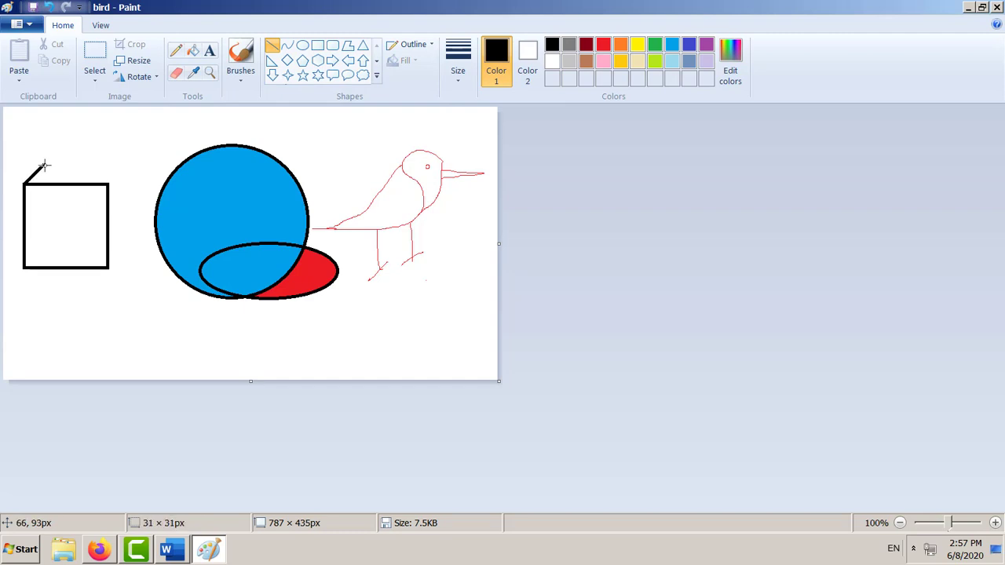
drag(108, 183, 126, 165)
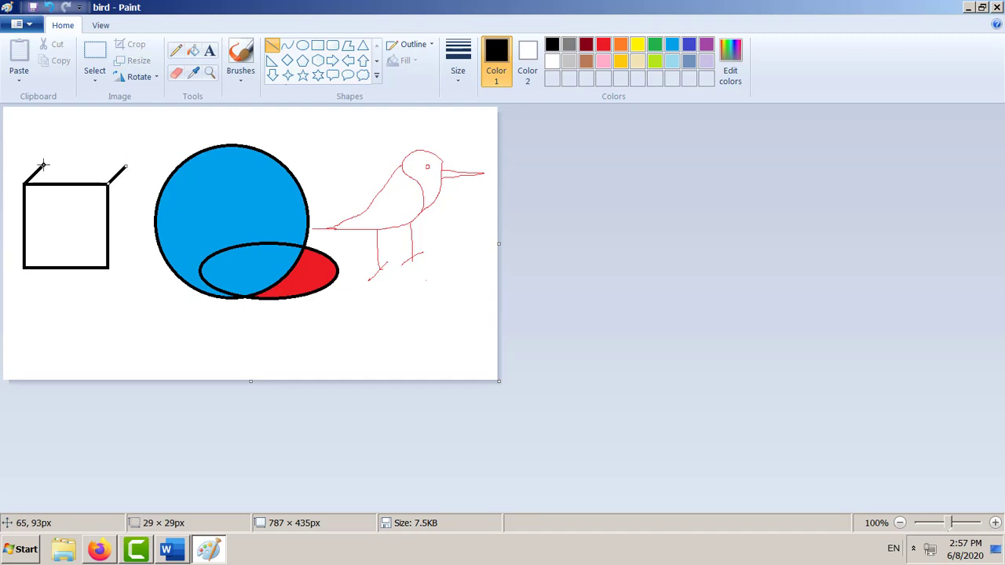
drag(44, 163, 126, 166)
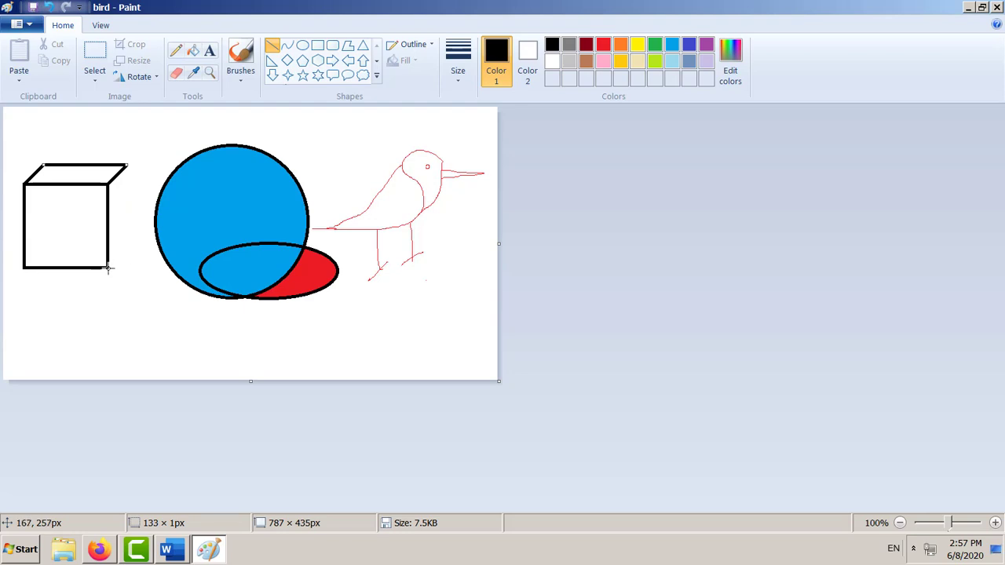
drag(108, 268, 129, 248)
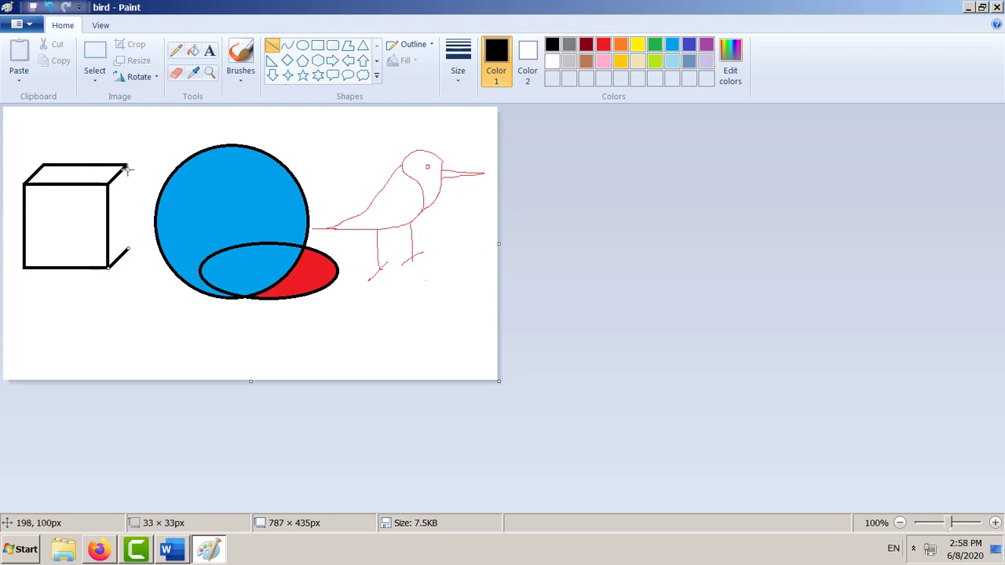
drag(126, 166, 135, 248)
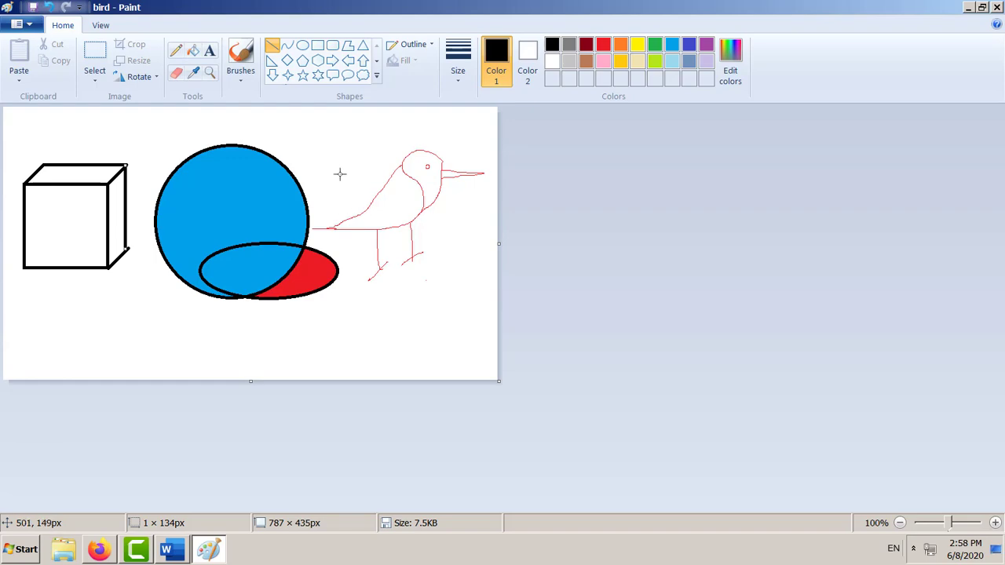
click(996, 7)
click(488, 287)
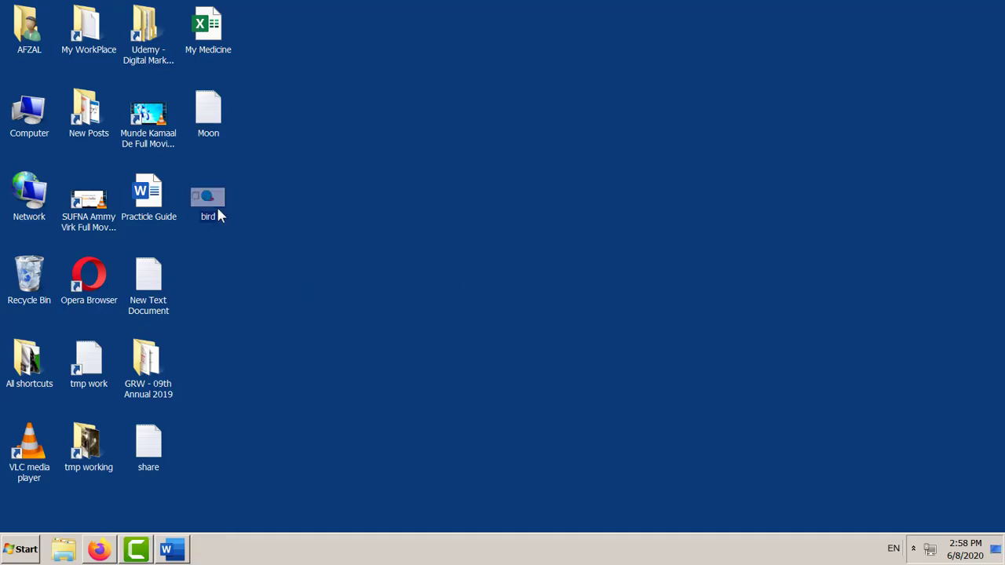
Switch to the Word outline and highlight the Text File, Graphic File, Extension and Text entries one by one
click(168, 548)
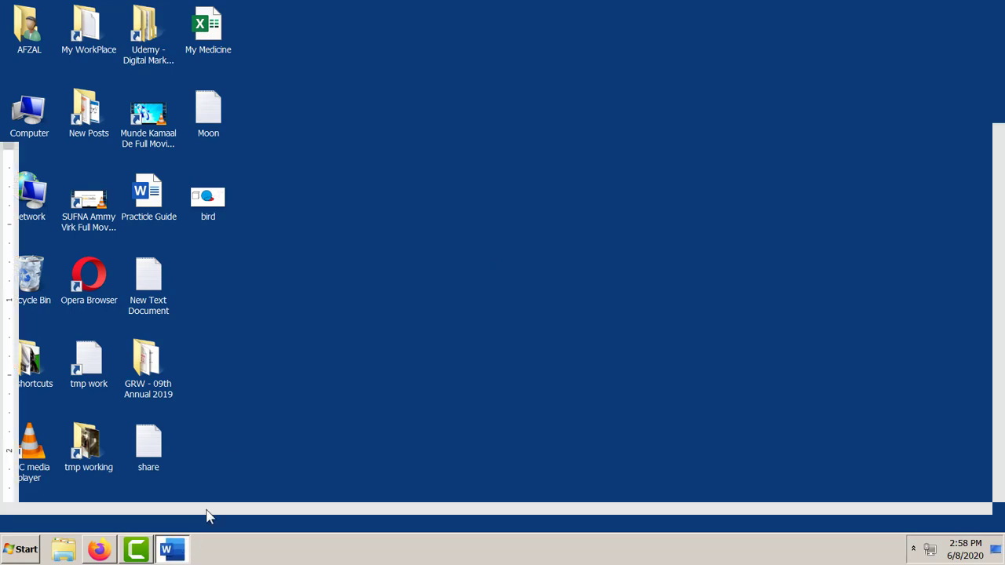
drag(153, 261, 220, 256)
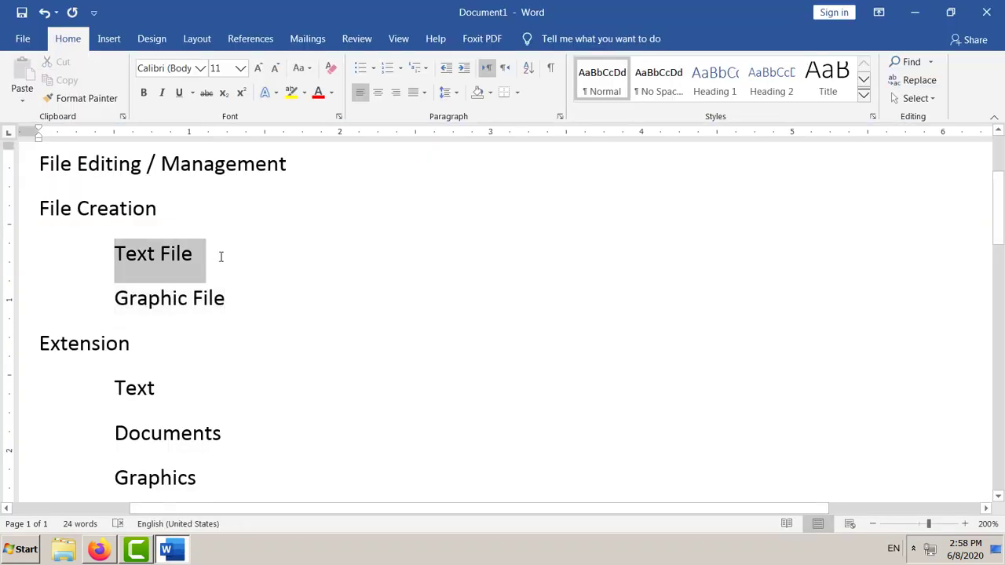
click(151, 303)
drag(117, 302, 246, 299)
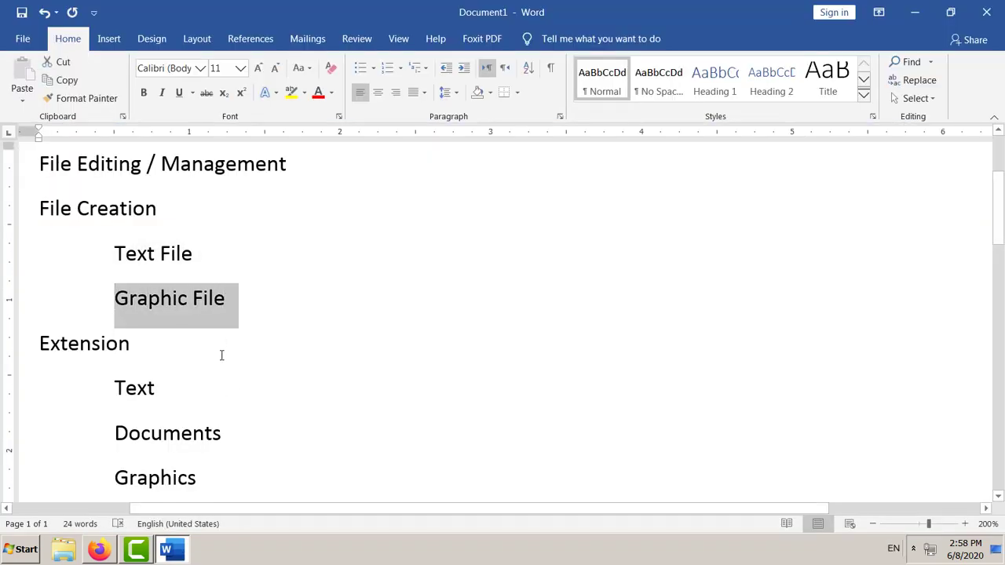
scroll(170, 303, down, 3)
double_click(78, 200)
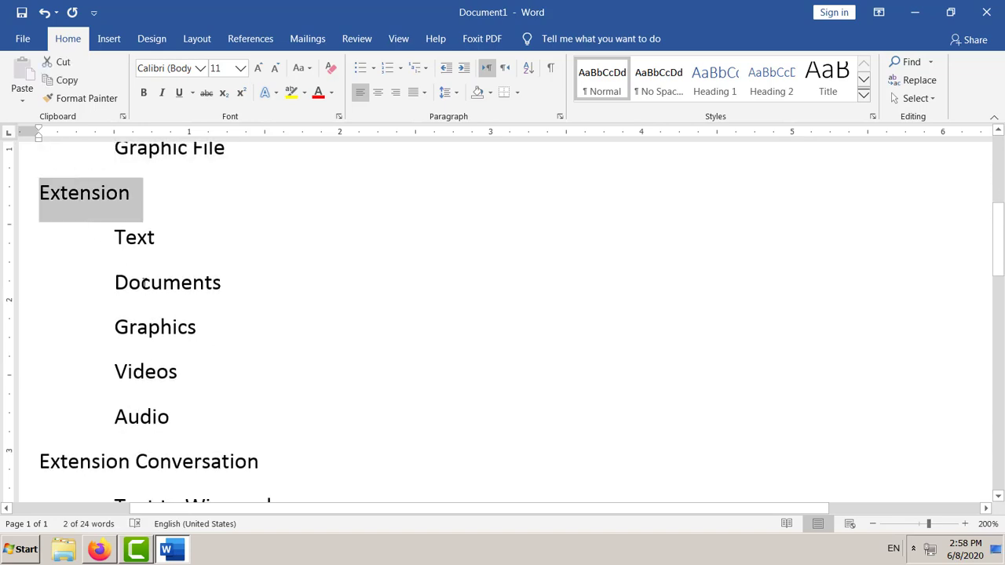
click(155, 294)
key(Up)
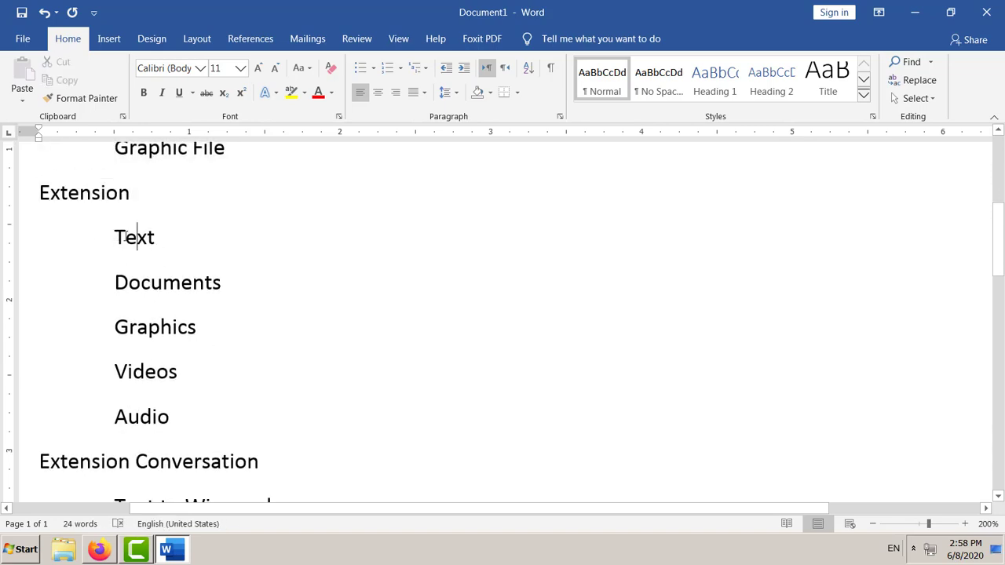
drag(115, 237, 157, 237)
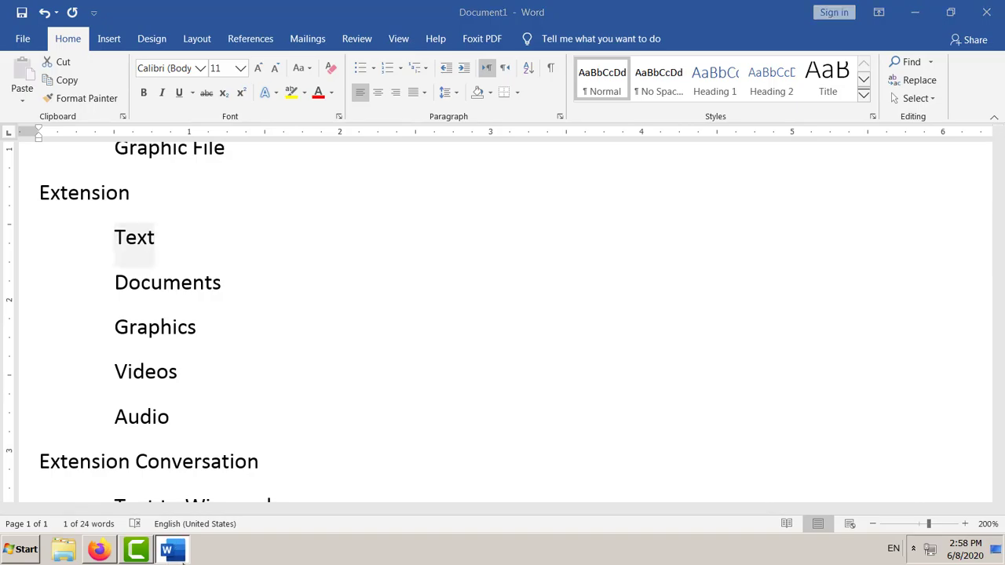
Minimize Word, view the contents of the Moon text file from the desktop, and close it
click(174, 547)
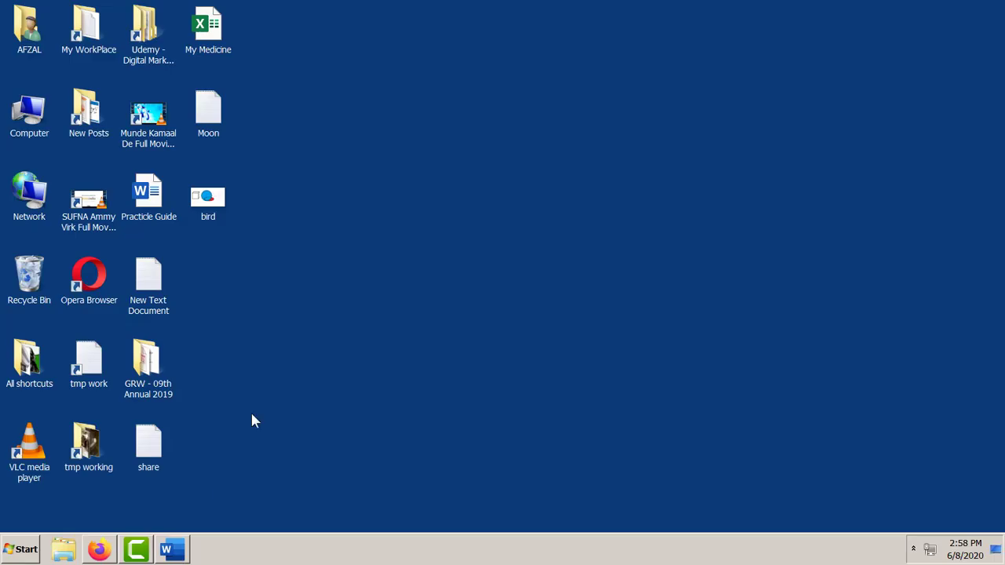
double_click(220, 126)
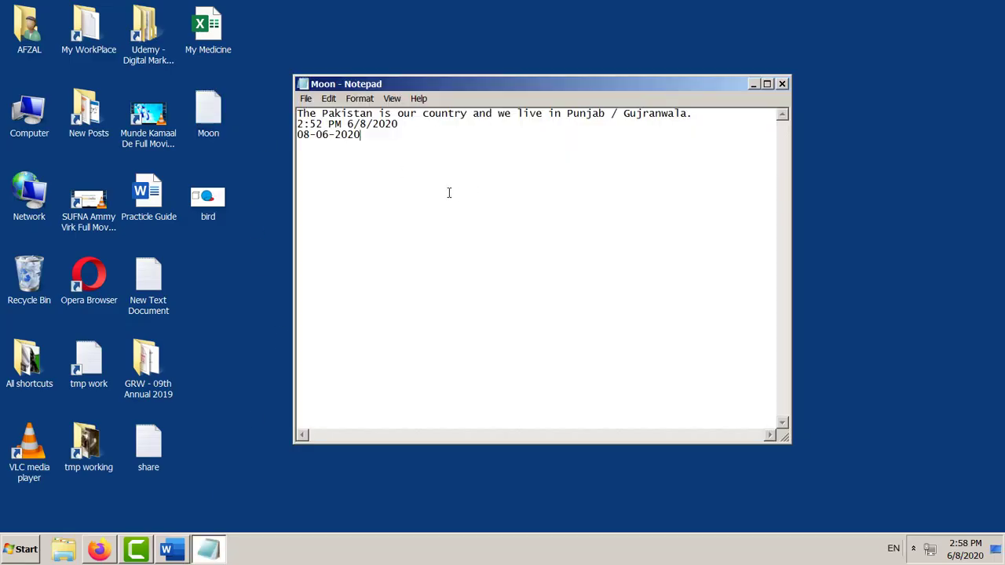
click(782, 83)
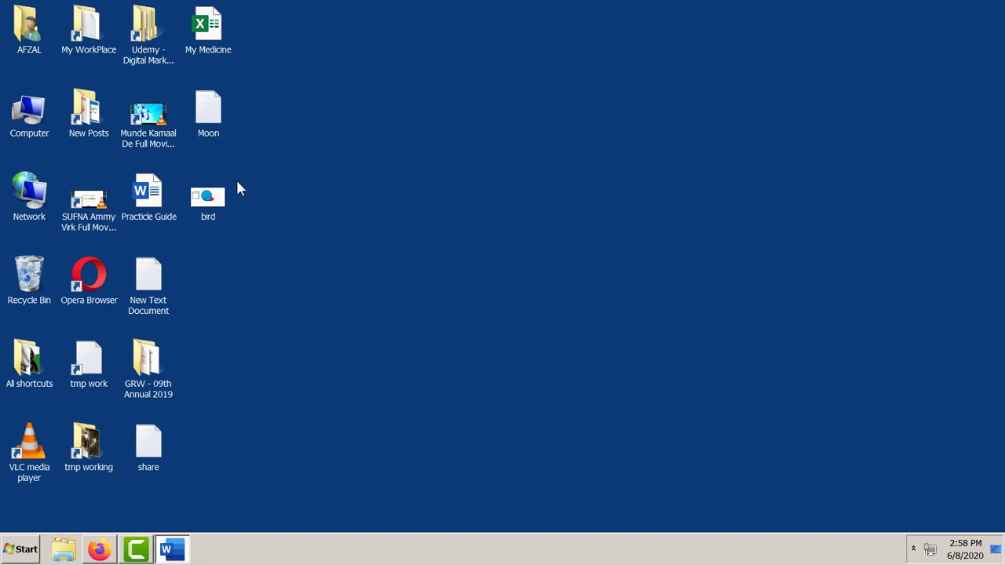
View the general properties of the Moon file on the desktop and close its properties window
right_click(202, 110)
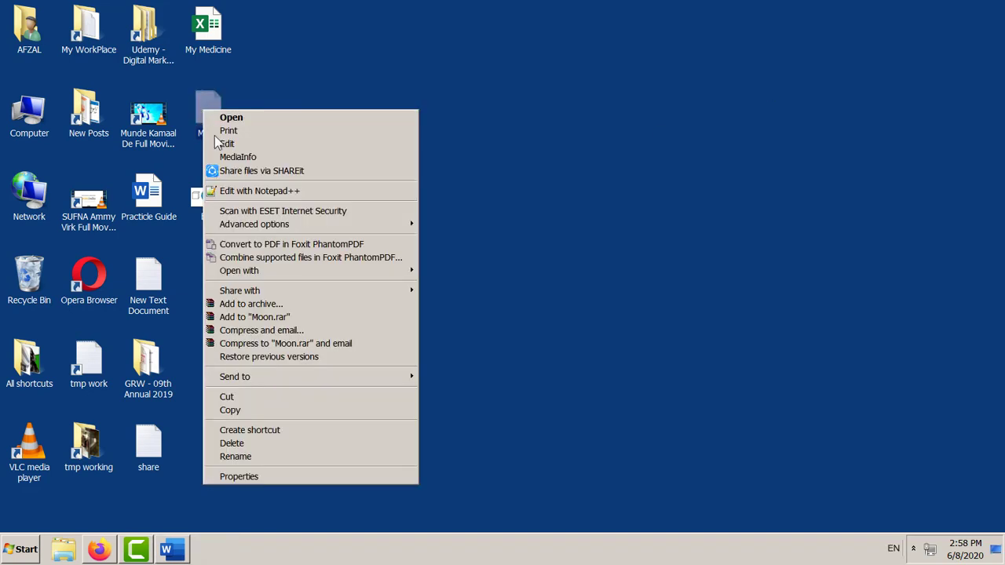
click(306, 476)
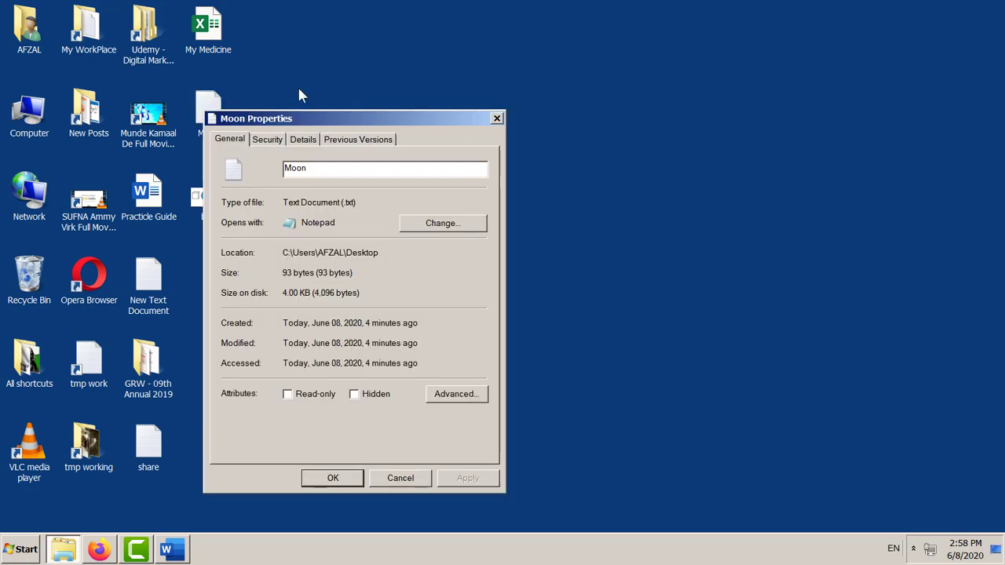
drag(351, 107, 511, 36)
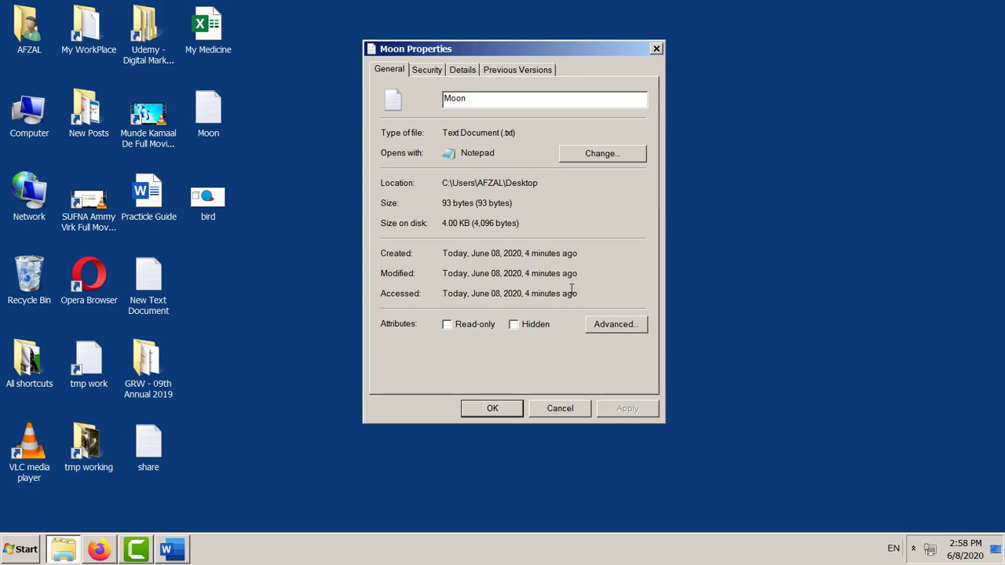
click(500, 408)
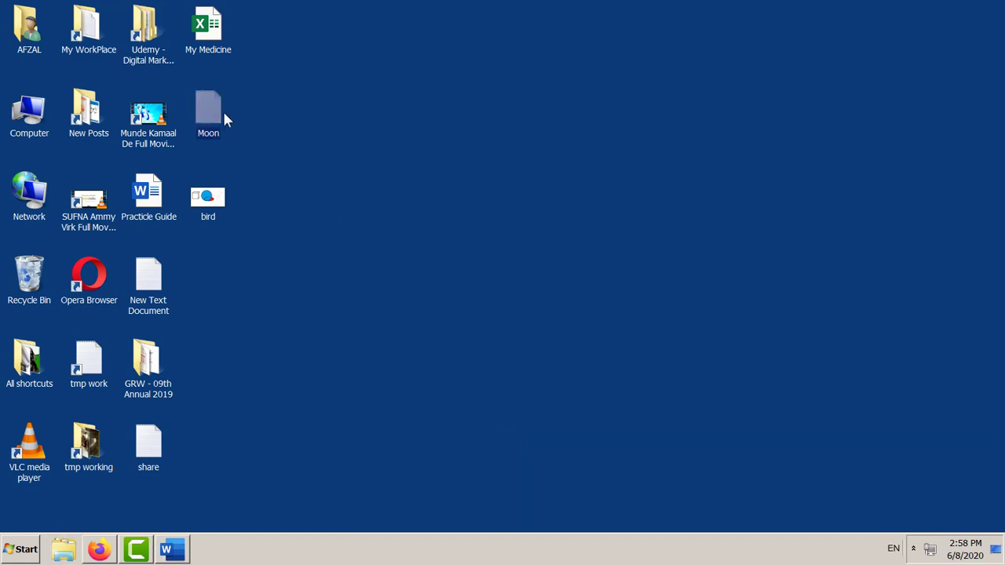
Reopen the Moon file's properties, highlight the extension in its file type, and close the window
key(alt+Return)
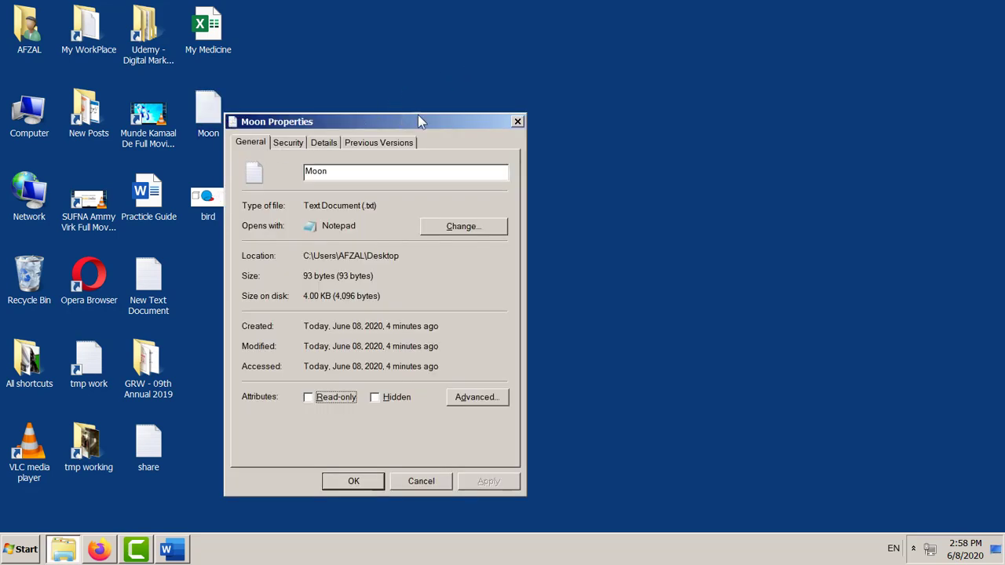
drag(417, 119, 565, 54)
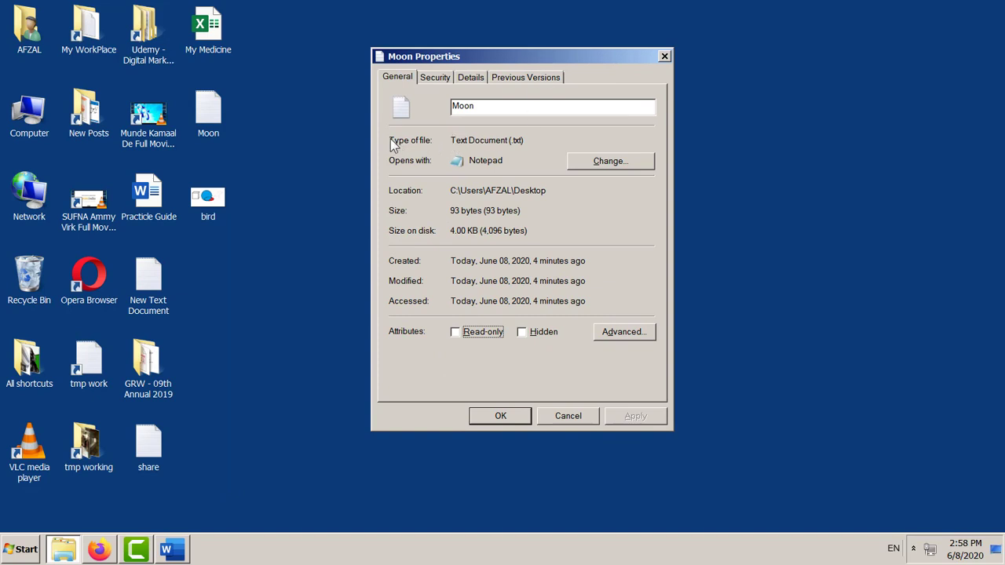
drag(451, 140, 526, 140)
click(515, 140)
click(522, 141)
drag(511, 143, 531, 143)
click(513, 417)
Open the bird image's properties, highlight the extension in its file type, and close the window
click(208, 196)
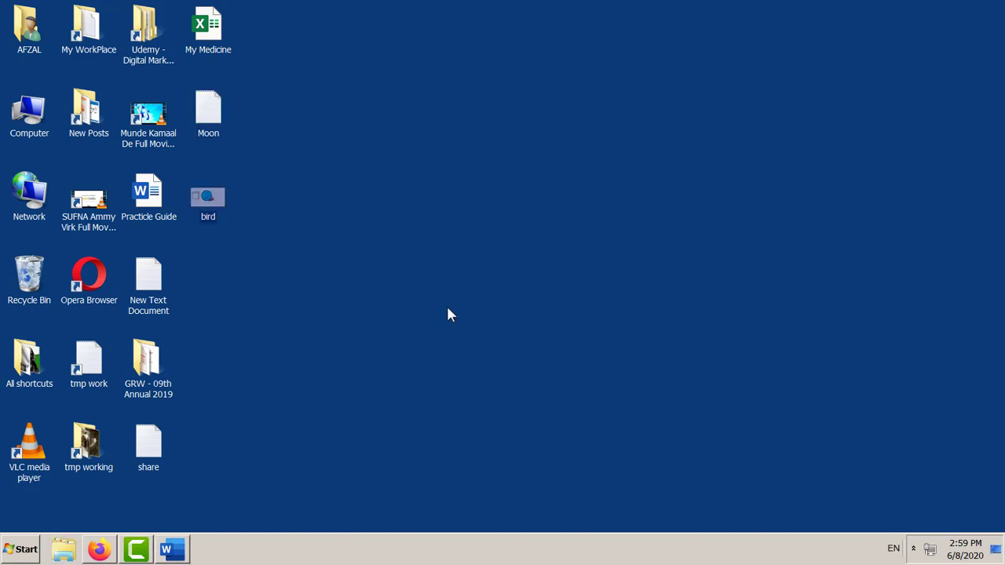
key(alt+Return)
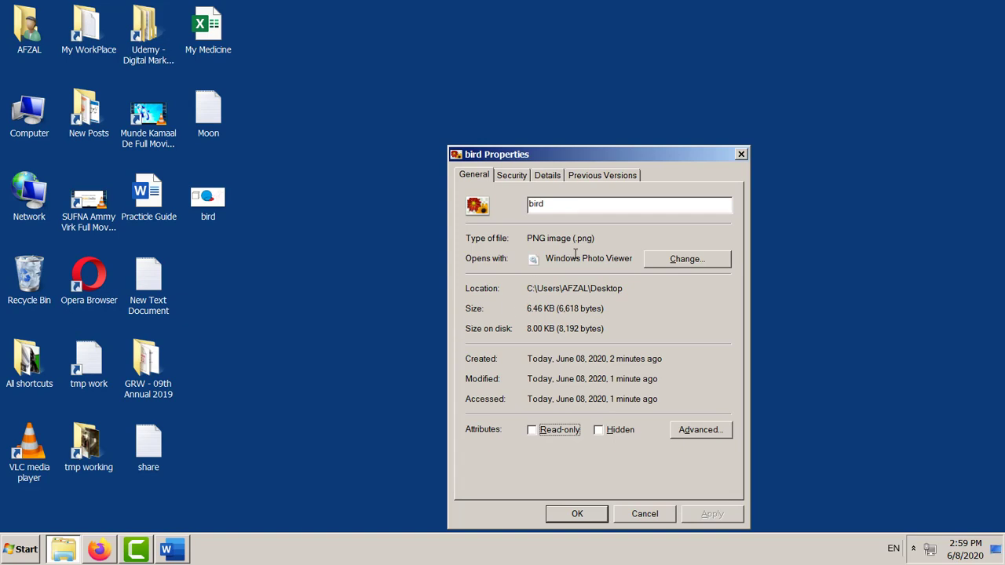
drag(576, 239, 602, 240)
click(583, 242)
drag(574, 238, 606, 239)
click(577, 514)
Switch back to Word and add an indented line reading ".txt, .doc, .docx" under the Text entry
click(174, 550)
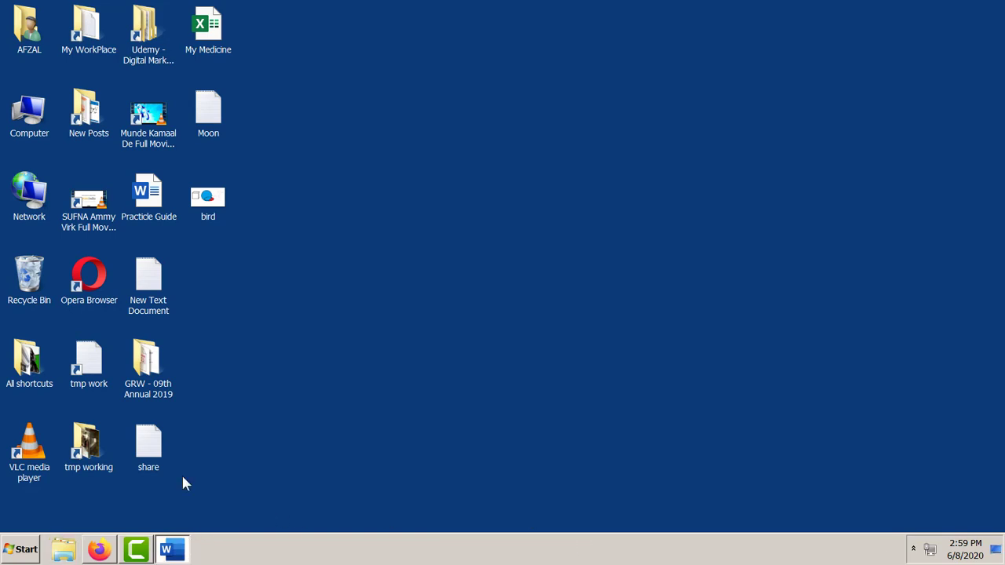
click(236, 347)
click(218, 256)
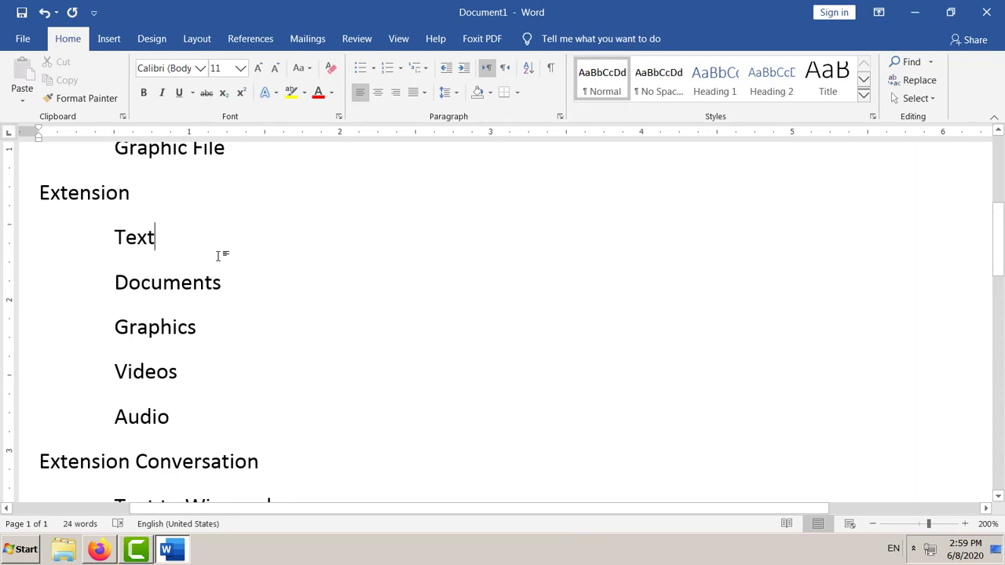
key(Return)
key(Tab)
key(Tab)
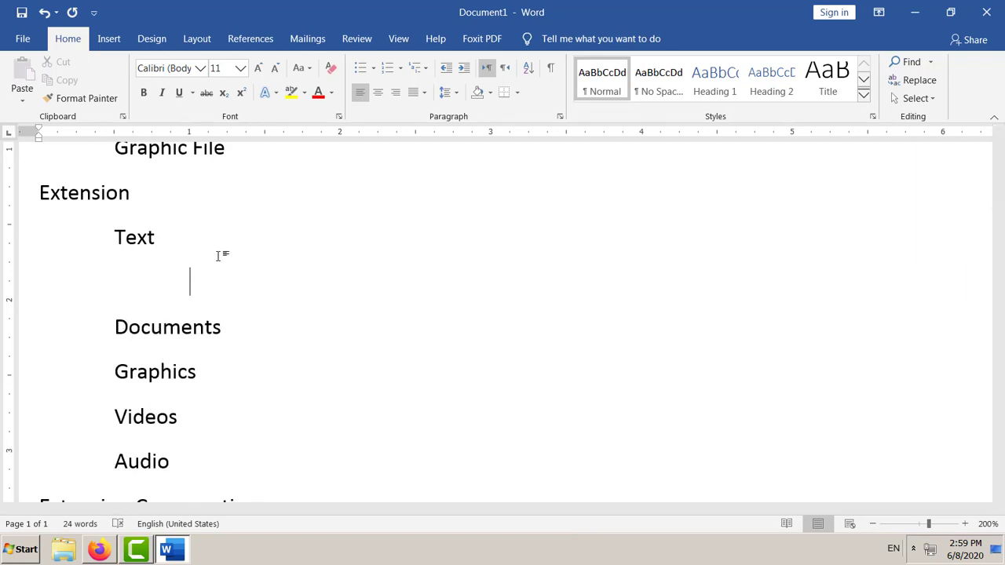
text(.txt, .doc)
key(BackSpace)
text(, .do)
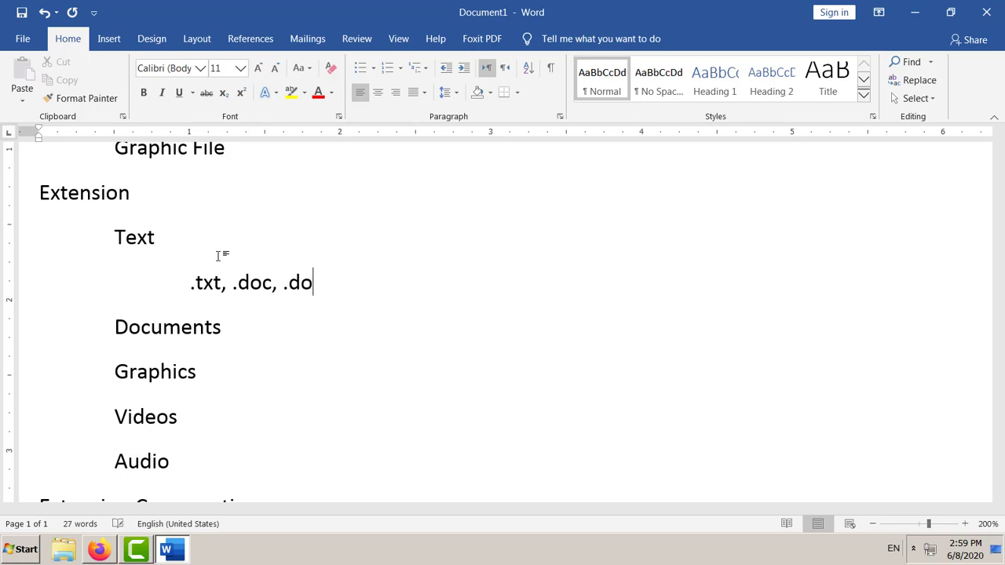
key(BackSpace)
key(BackSpace)
key(BackSpace)
text(.docx)
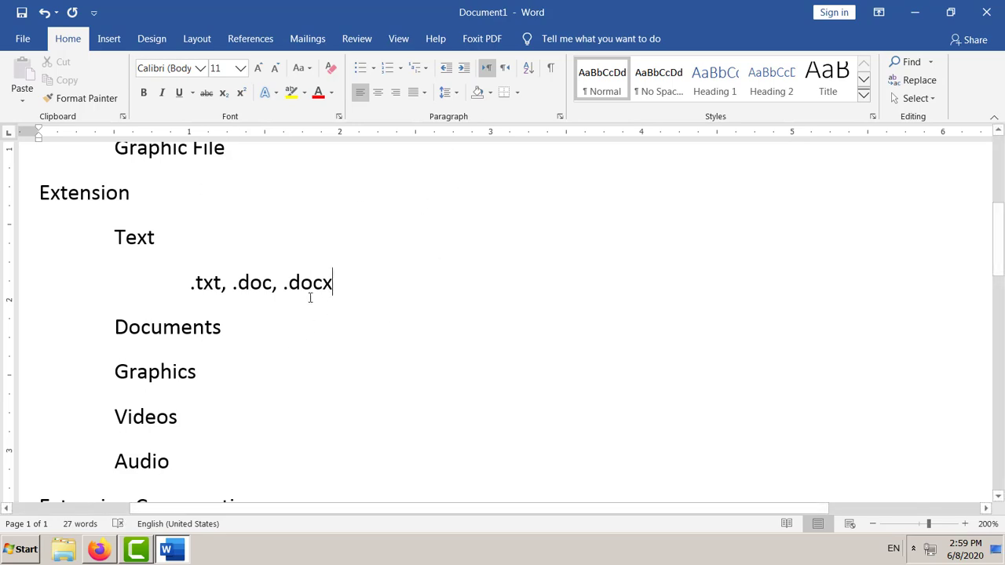
drag(191, 285, 333, 284)
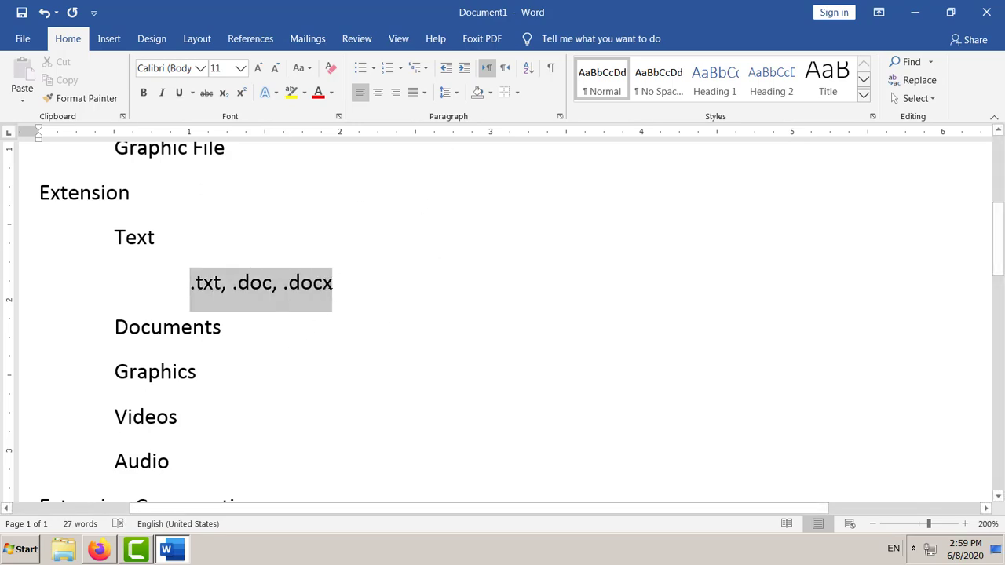
Delete the Documents entry's text and extend the Text entry to read "Text Document"
click(244, 332)
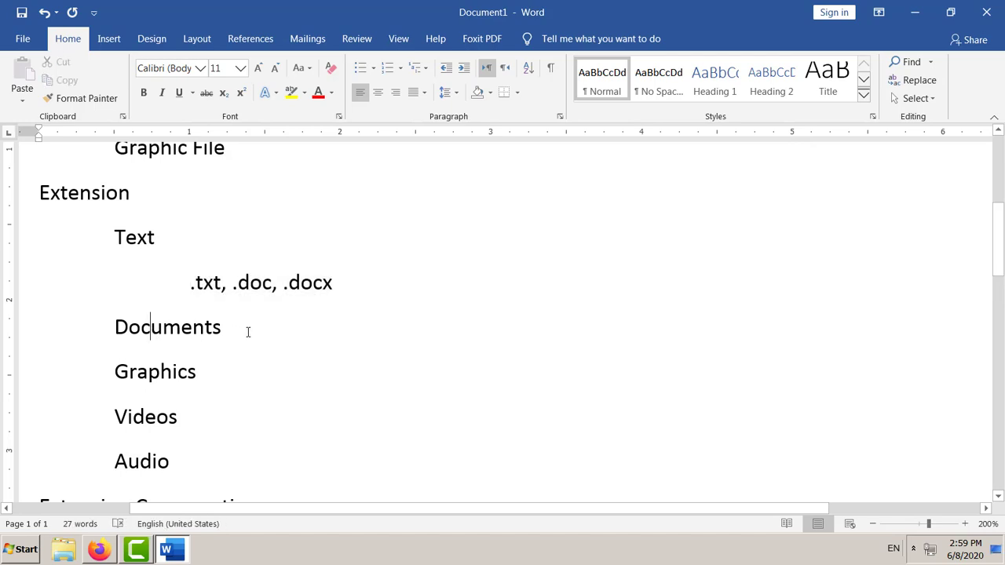
double_click(166, 328)
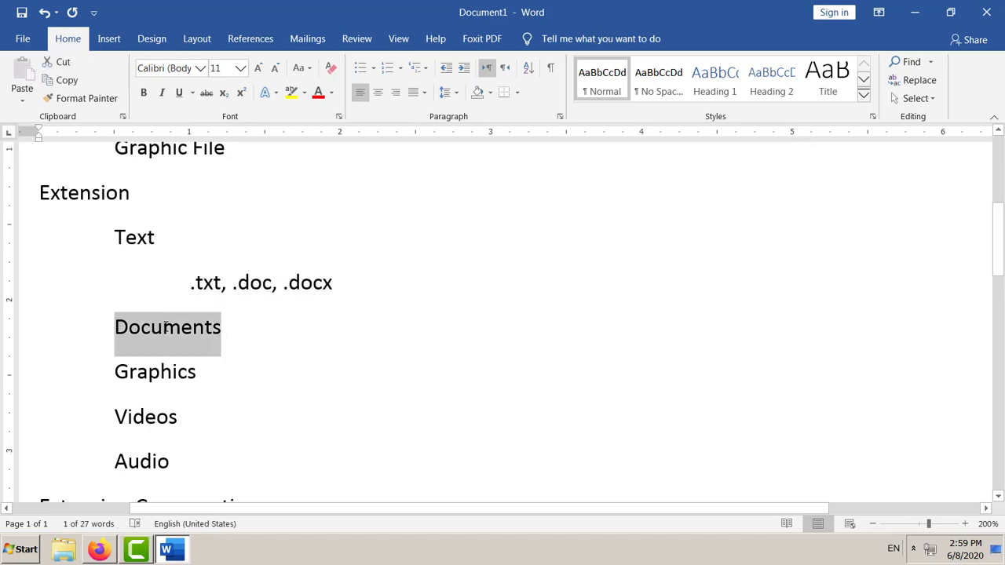
key(Delete)
key(Up)
key(Up)
key(End)
text(D)
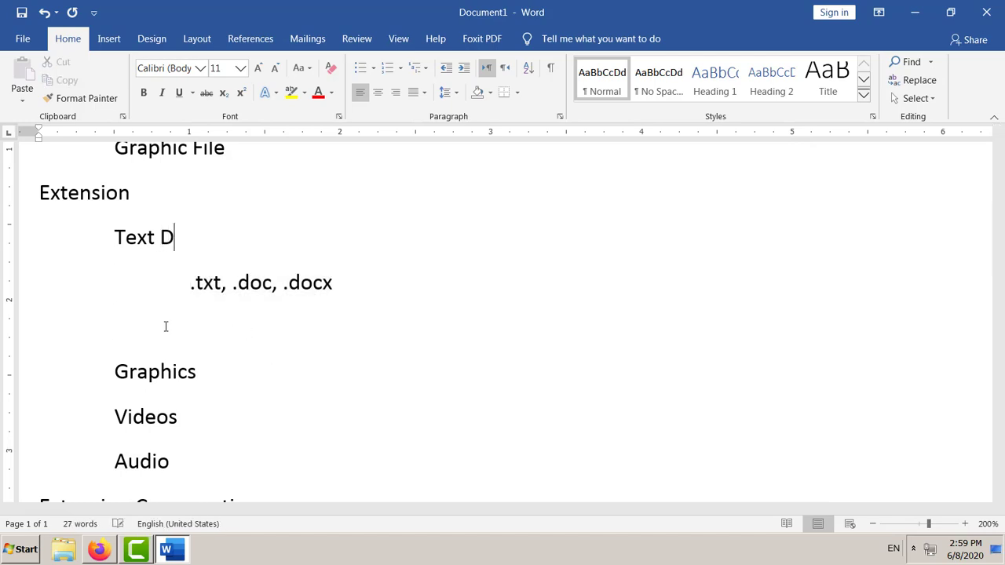
text(ocument)
Remove the empty line above the Graphics entry and place the cursor at the end of Graphics
key(Down)
key(Down)
key(Down)
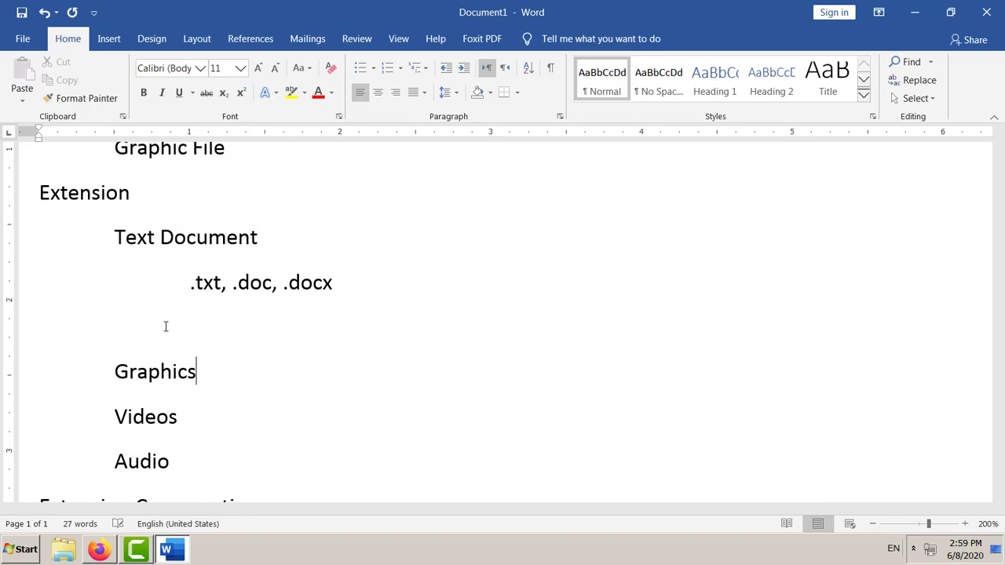
key(Up)
key(Delete)
key(Delete)
key(End)
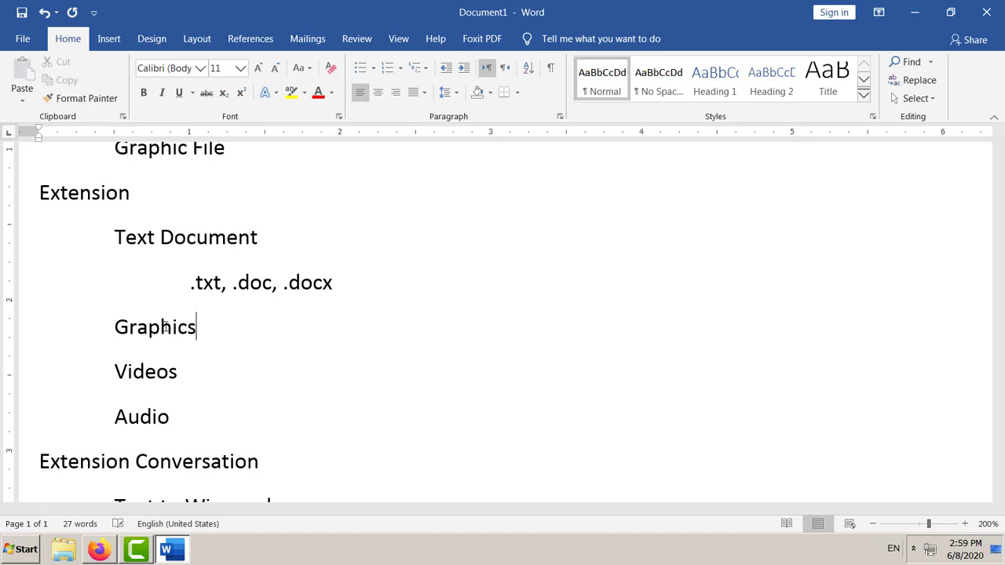
Add an indented line reading ".PNG, .JPG, .GIF, .BMP" under the Graphics entry
key(Return)
key(Tab)
key(Tab)
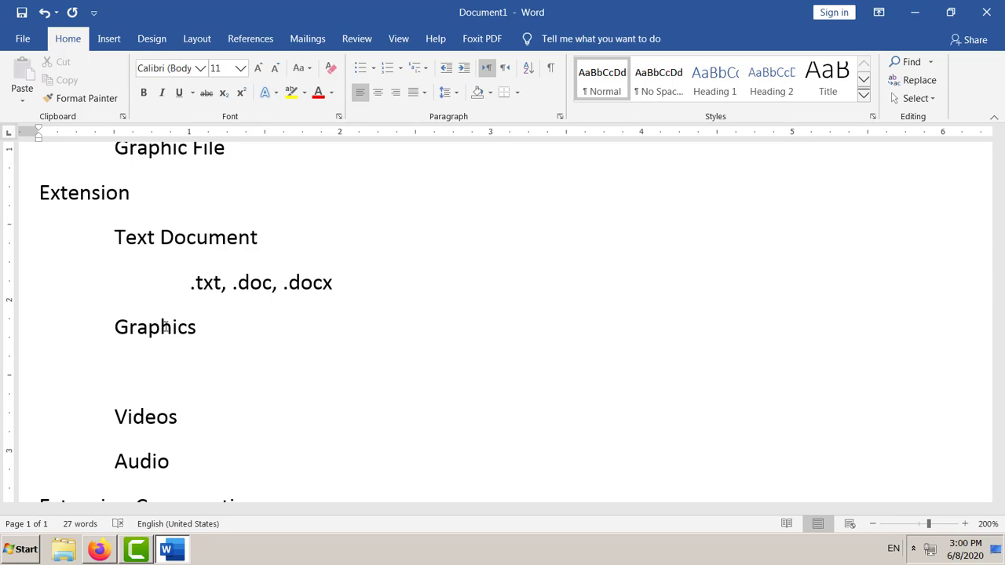
text(.PNG, .JP)
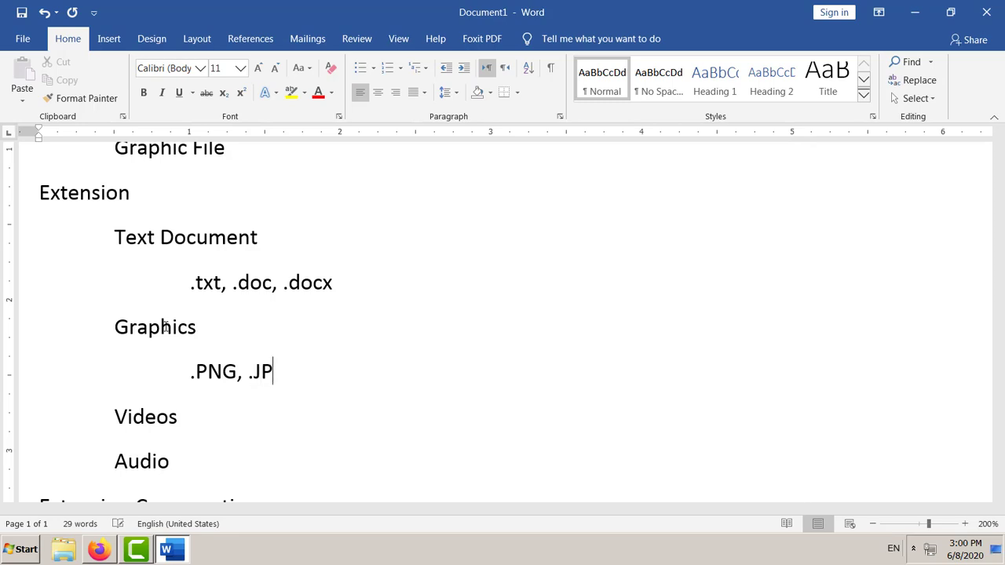
text(G, .GIF, .)
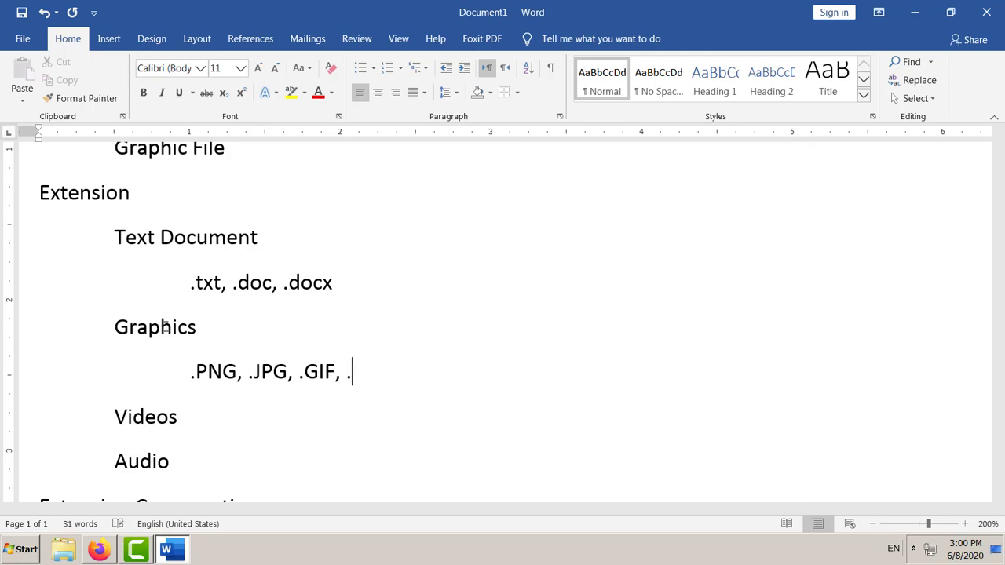
text(BMP)
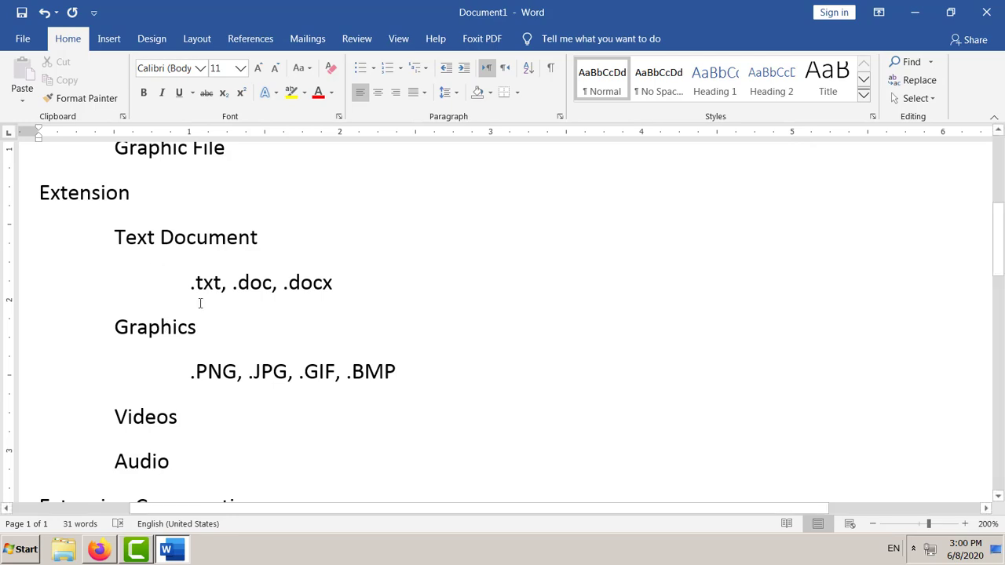
Highlight the Videos and Audio entries alternately to point them out
scroll(204, 314, down, 2)
click(207, 347)
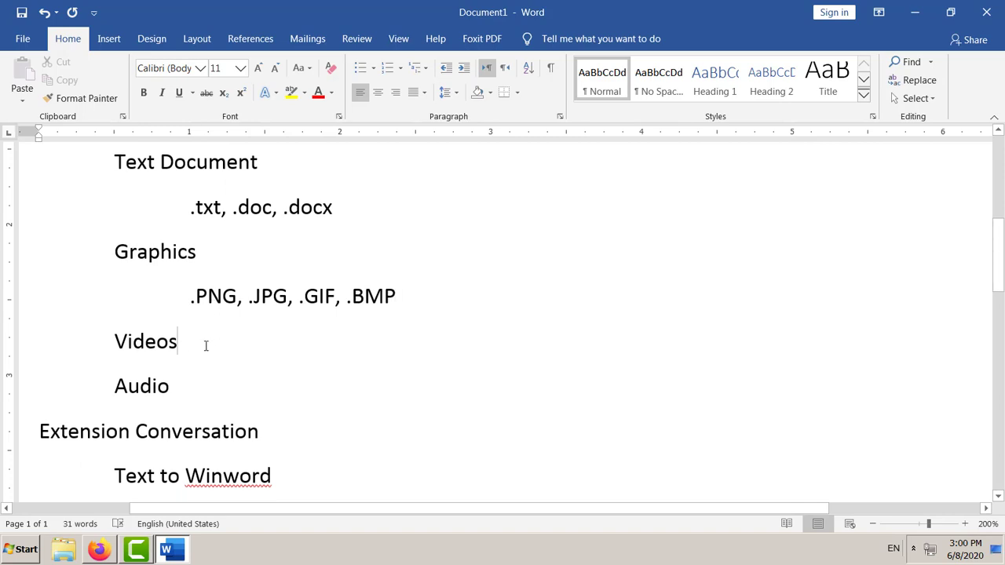
double_click(152, 343)
double_click(145, 388)
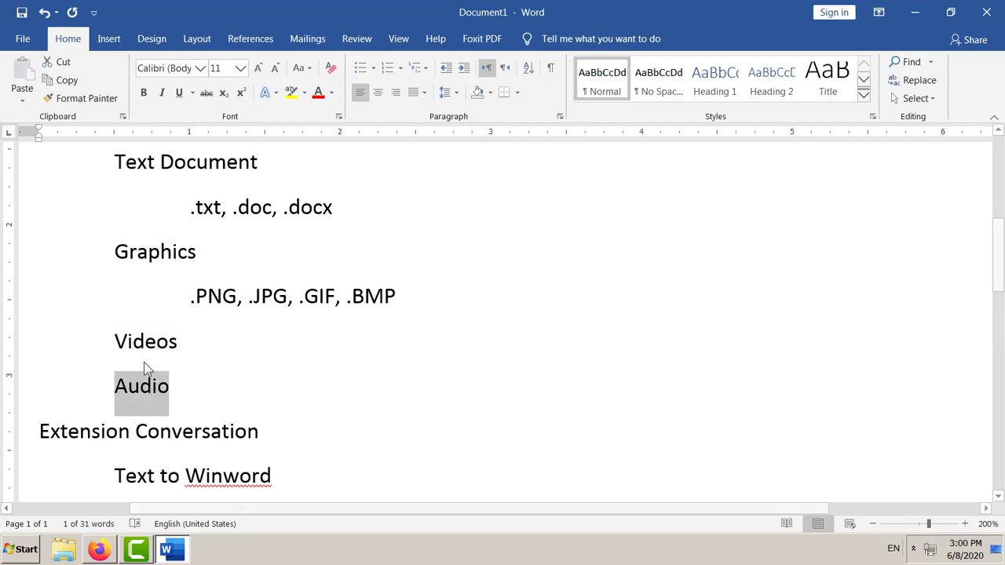
double_click(143, 345)
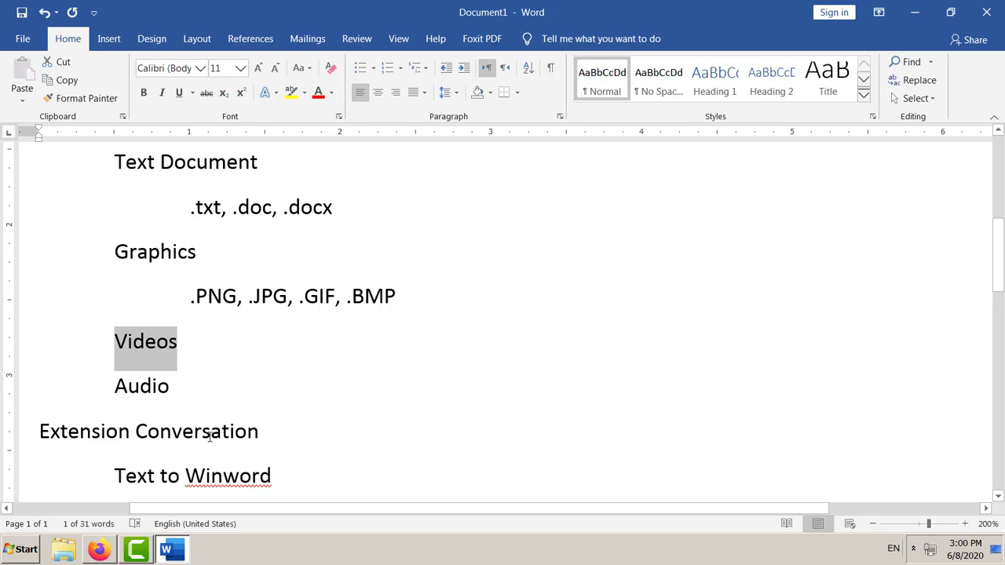
click(152, 390)
double_click(151, 390)
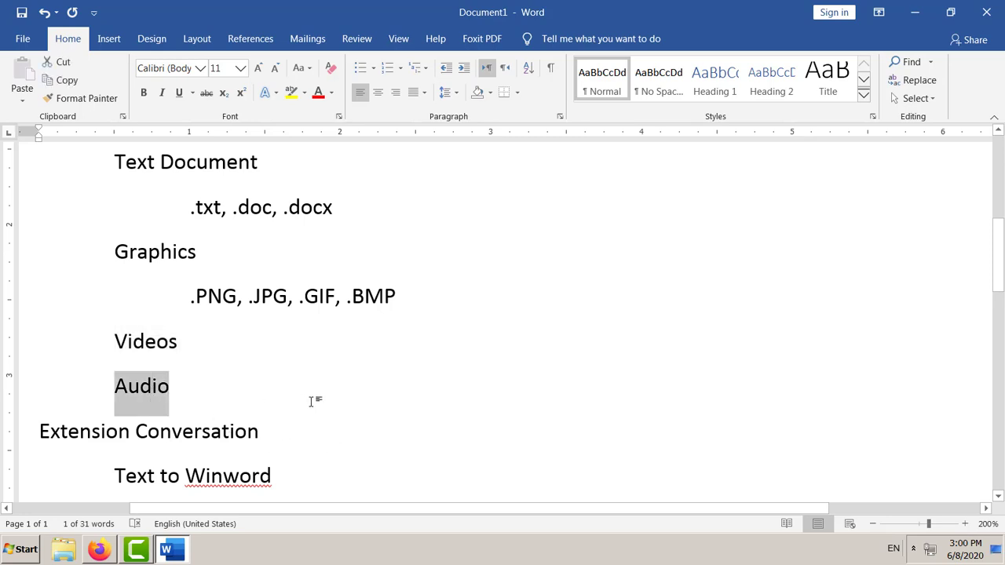
Add an indented line reading ".mp4, .avi, .flv" under Videos and briefly highlight those extensions
click(145, 343)
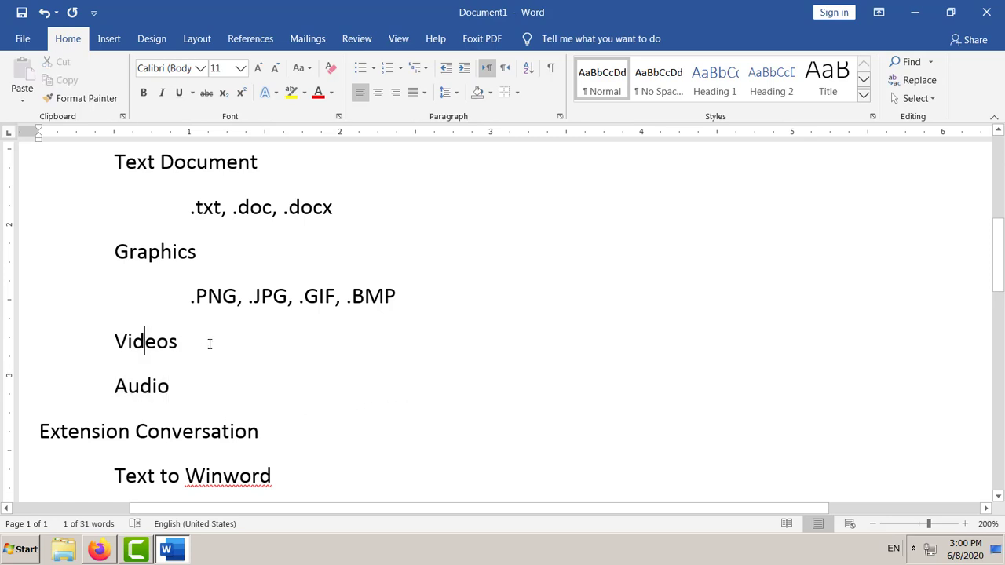
key(End)
key(Return)
key(Tab)
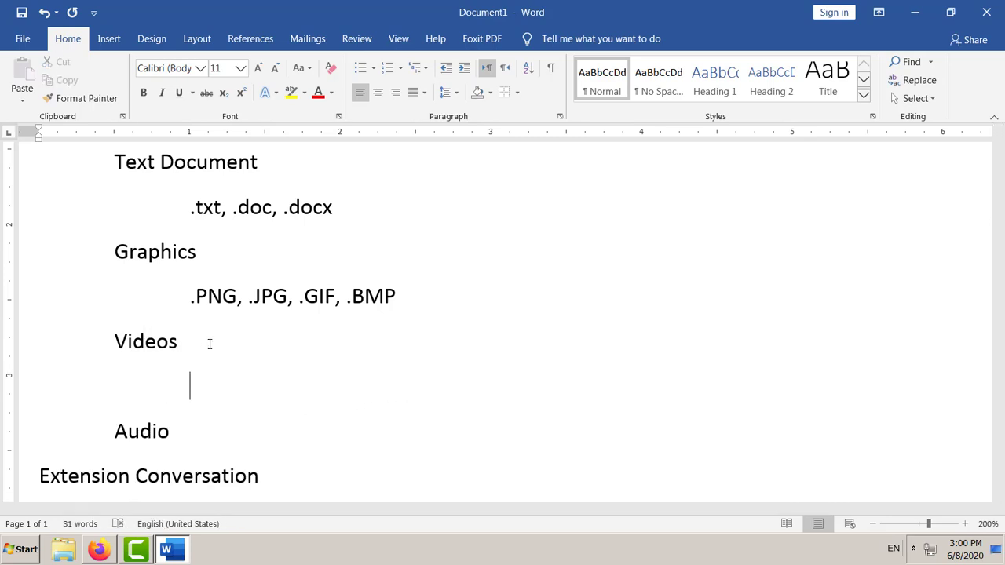
text(.mp4, .)
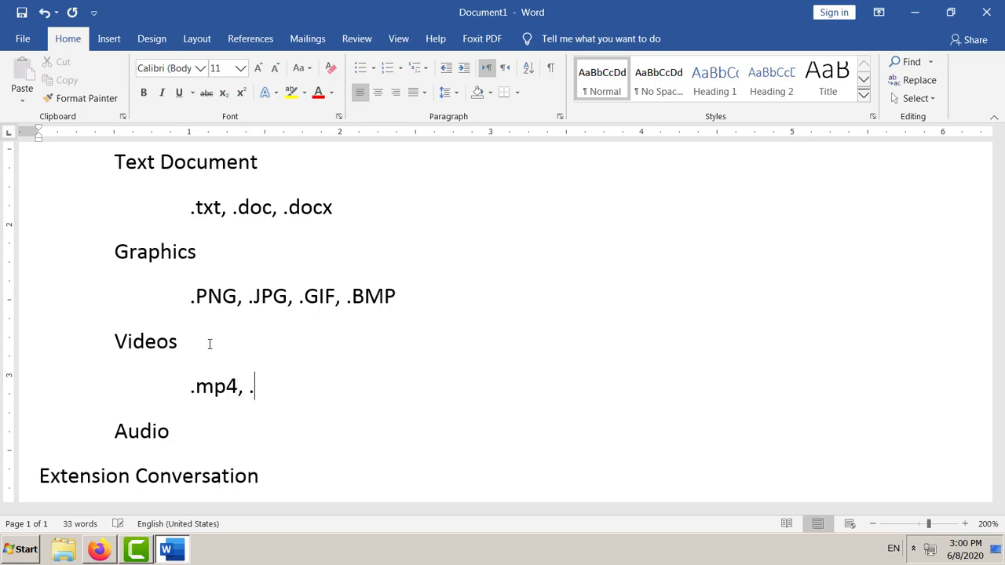
text(avi, .flv)
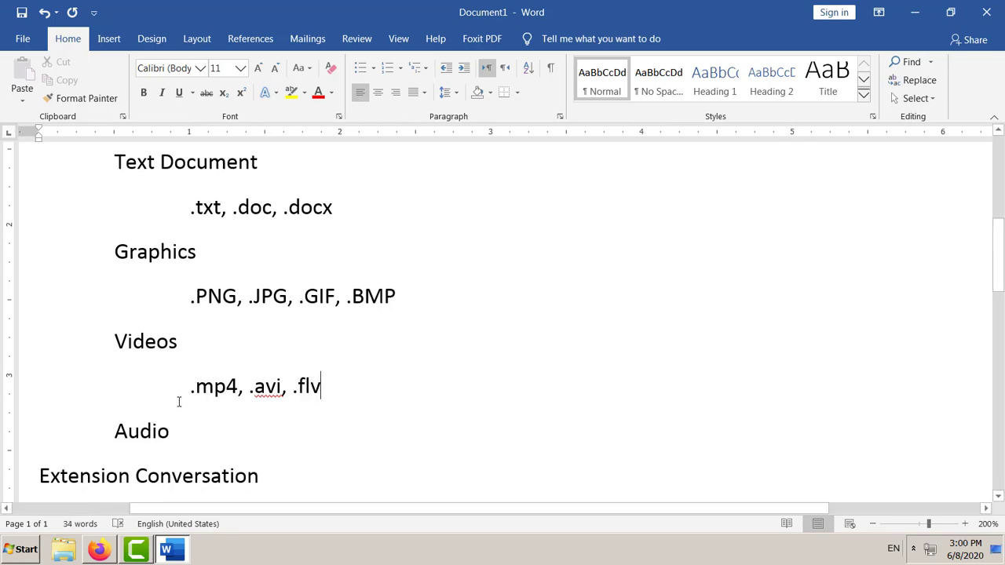
drag(194, 386, 328, 387)
click(233, 401)
Add an indented line reading ".mp3, .wav, .wma" under the Audio entry
scroll(230, 429, down, 2)
click(208, 370)
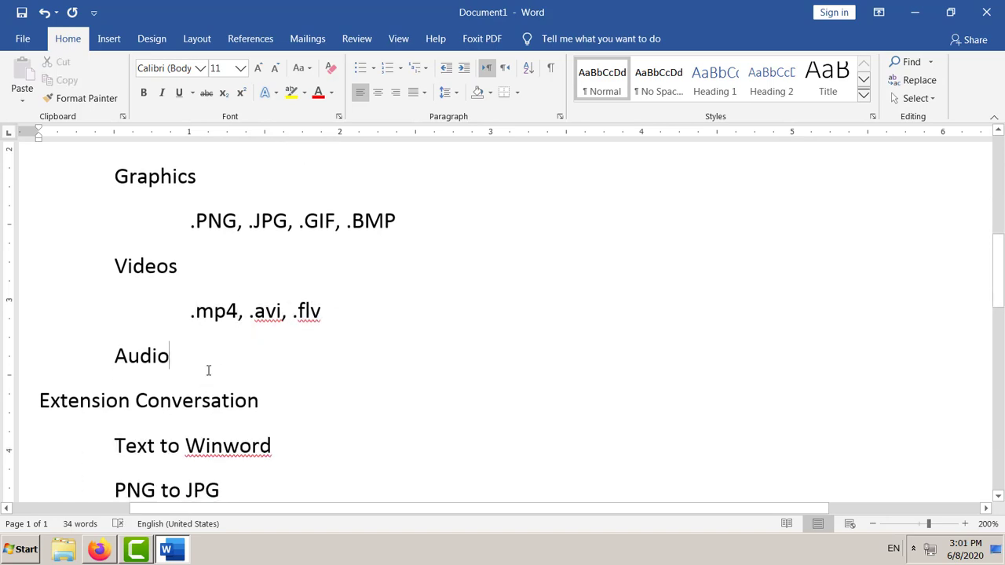
key(Return)
key(Tab)
text(.)
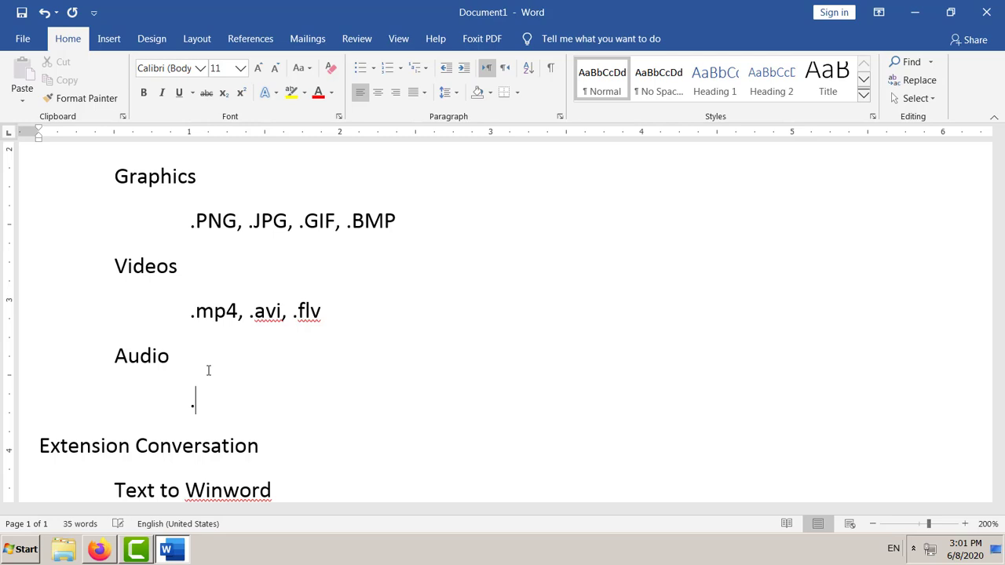
text(mp3, .wav)
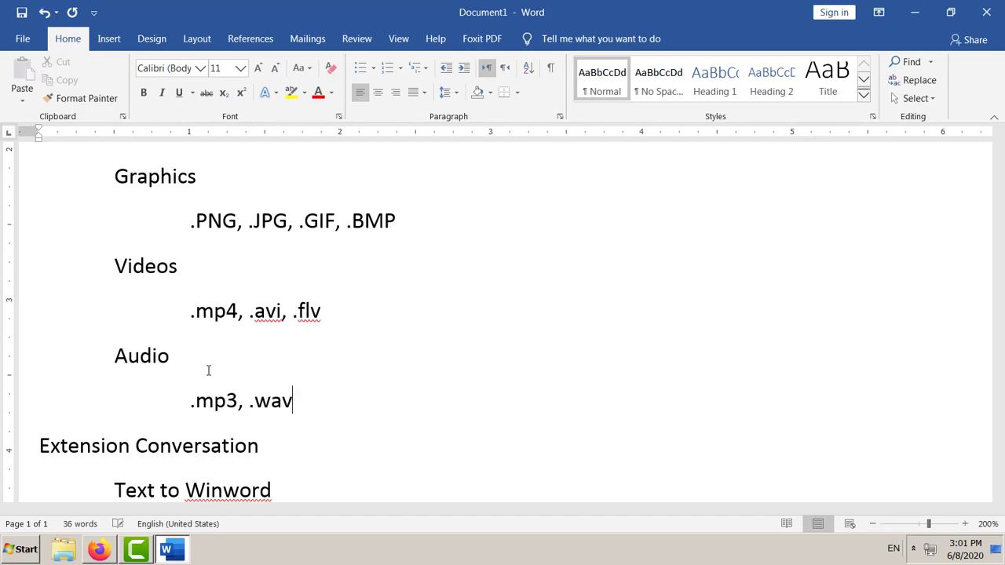
text(, .w)
key(BackSpace)
text(mka)
key(BackSpace)
key(BackSpace)
key(BackSpace)
text(wma)
key(Down)
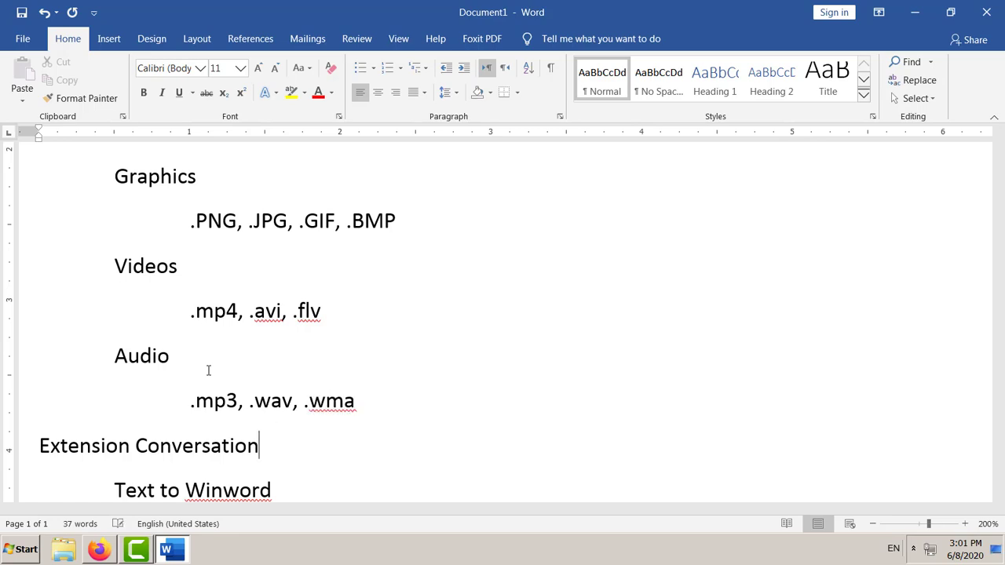
Review the list of extensions, switch to the Everything file search and search for "allah akab"
scroll(197, 358, down, 2)
scroll(197, 359, up, 3)
scroll(199, 358, down, 1)
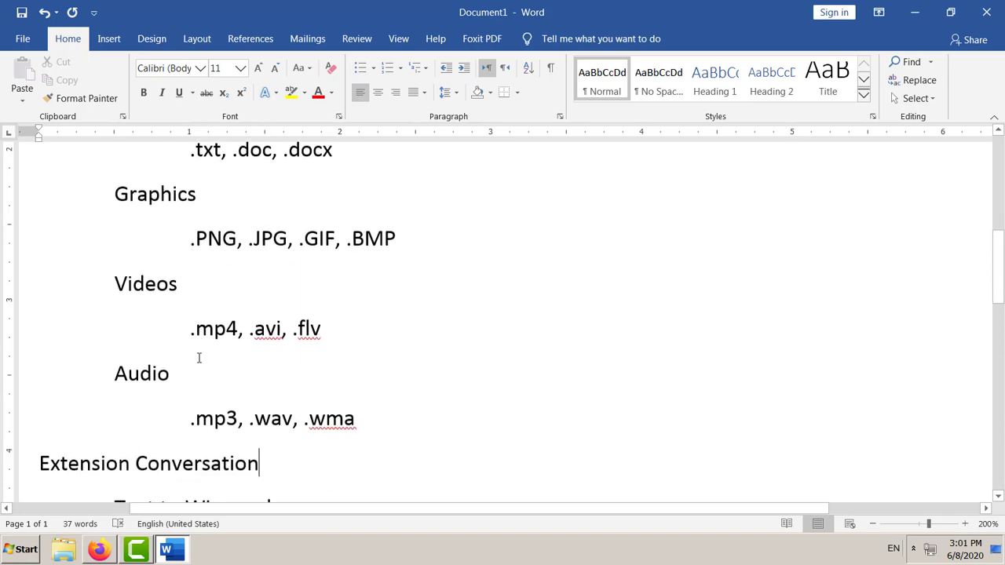
scroll(199, 358, down, 1)
click(134, 266)
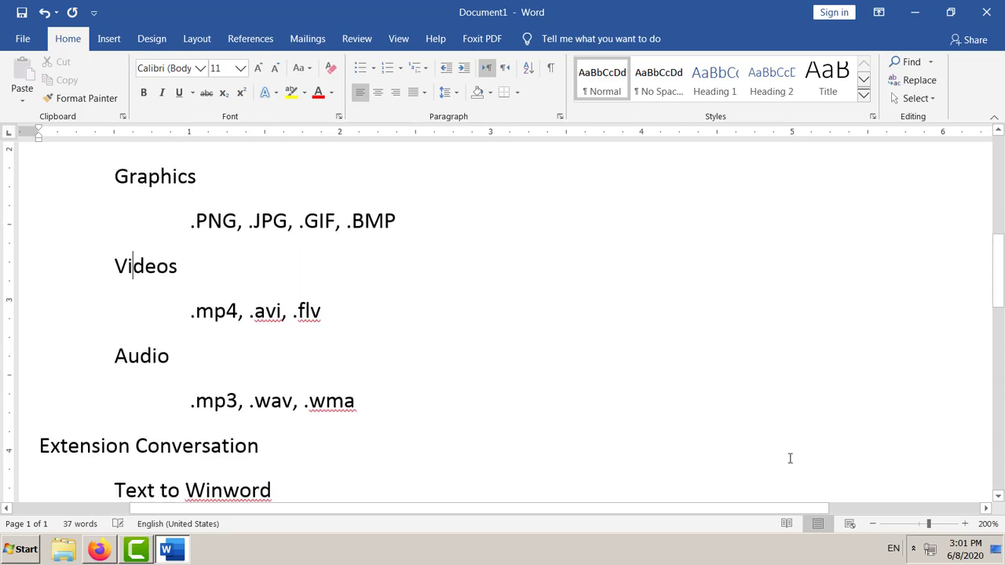
click(913, 548)
click(875, 463)
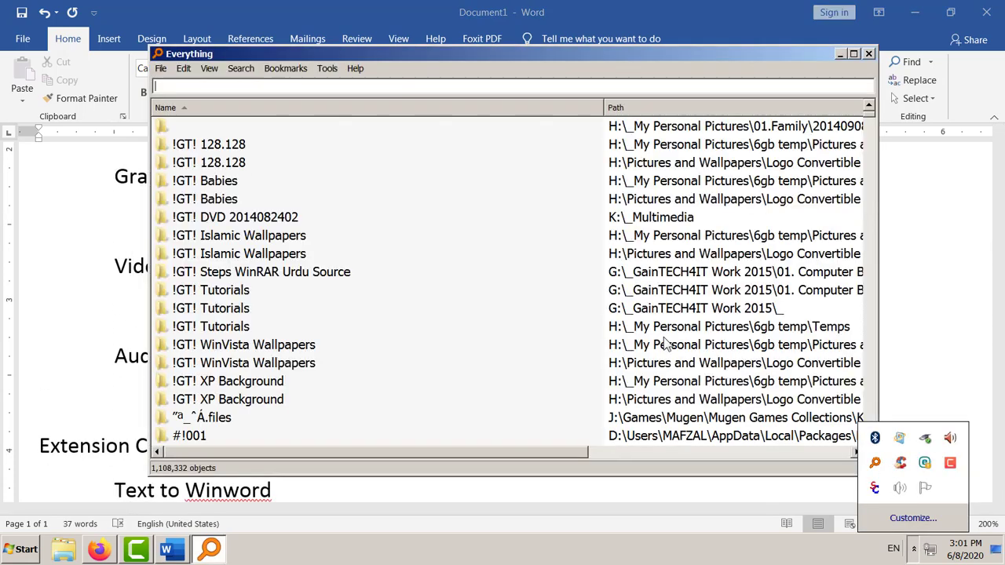
text(allah akab)
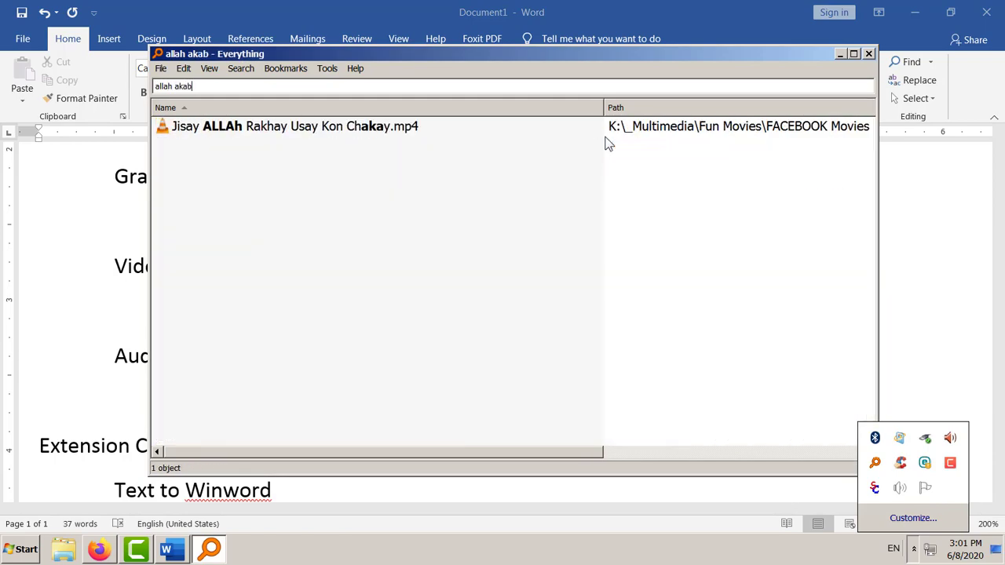
Replace the search text with "Allah docu" to look for a documentary video
key(BackSpace)
key(BackSpace)
key(BackSpace)
key(BackSpace)
key(BackSpace)
key(BackSpace)
key(BackSpace)
key(BackSpace)
key(BackSpace)
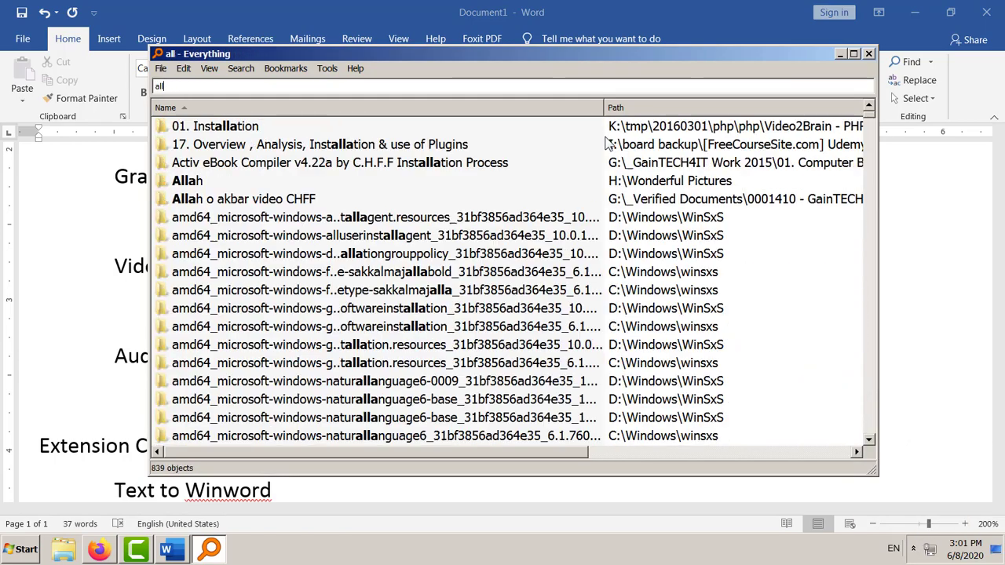
text(Allah ak)
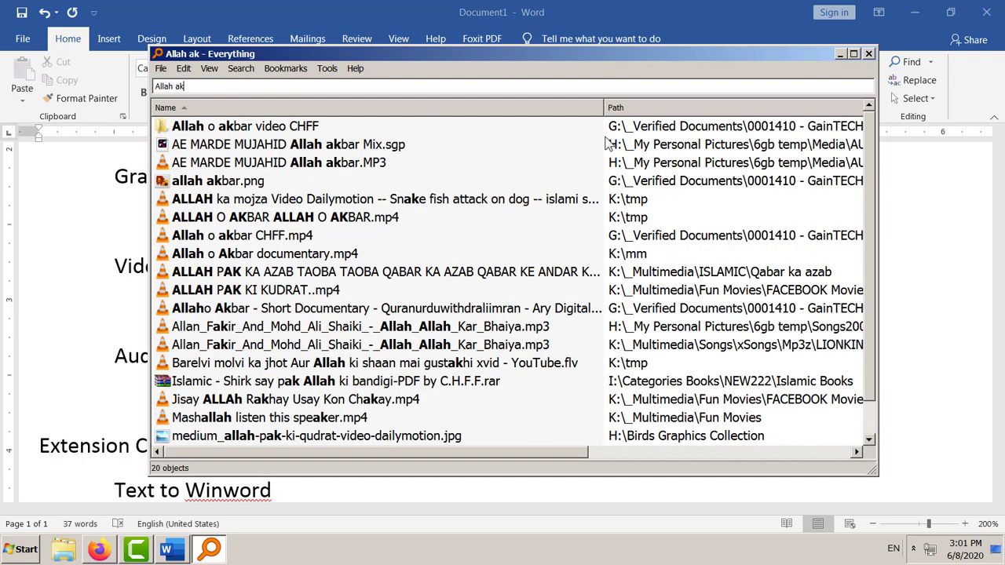
key(BackSpace)
key(BackSpace)
text(docu)
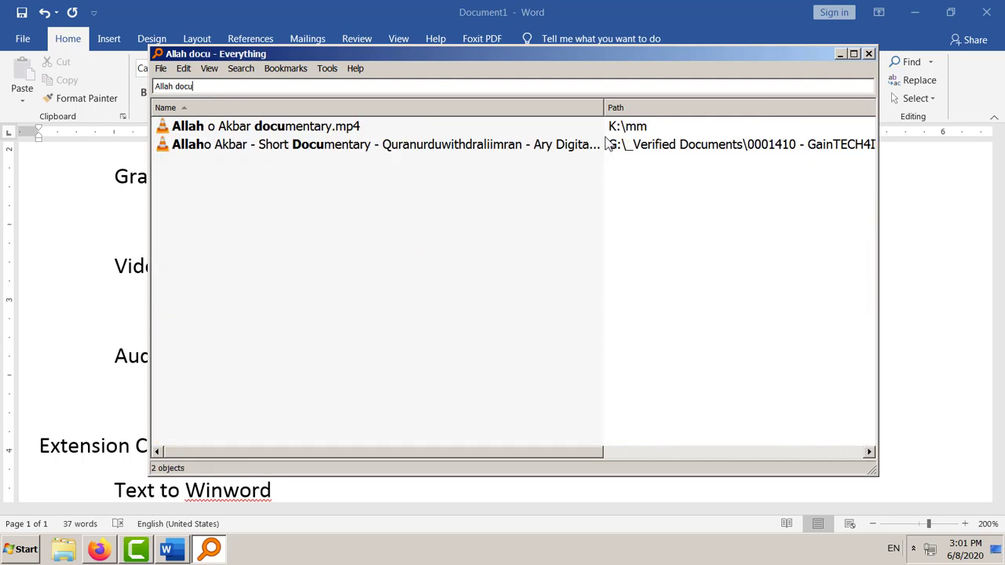
key(Down)
click(350, 295)
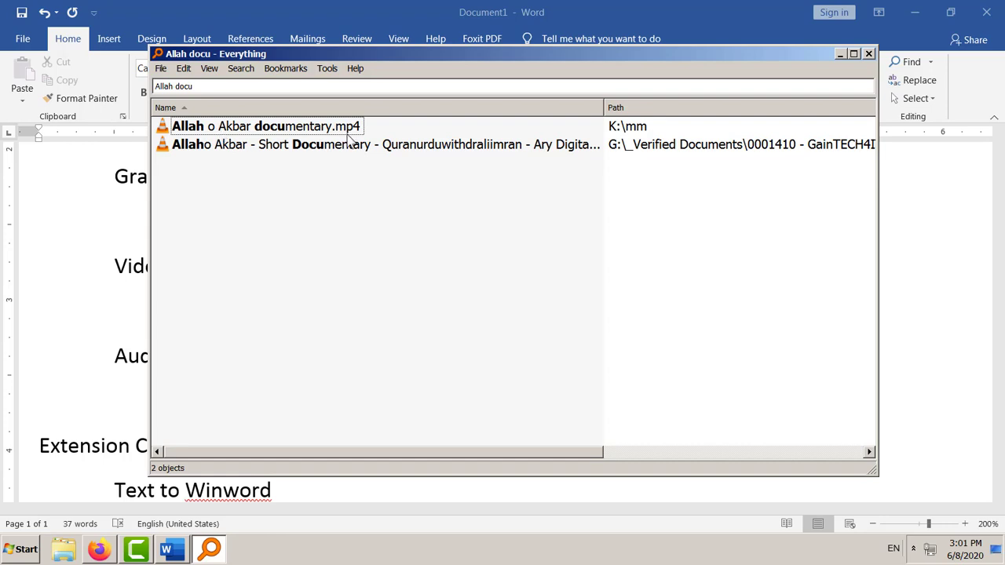
Switch to Word to highlight mp4 under Videos, and return to Everything to open Allah o Akbar documentary.mp4
click(165, 405)
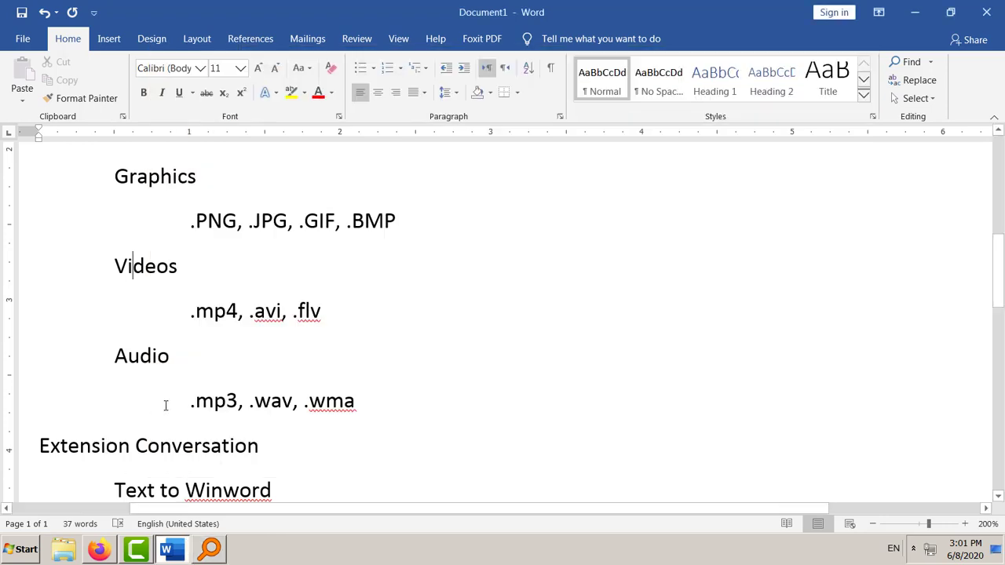
drag(192, 311, 243, 312)
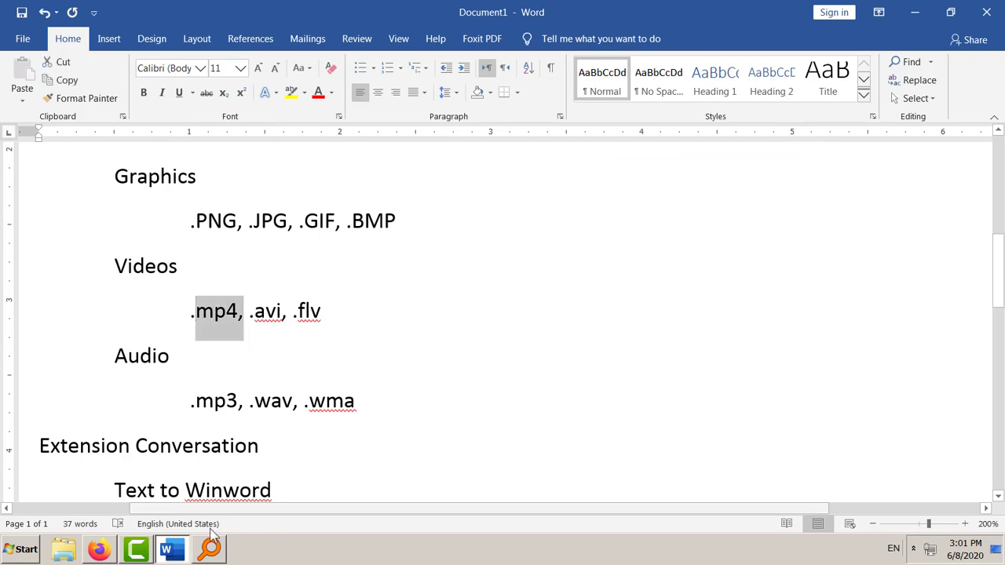
key(alt+Tab)
double_click(306, 131)
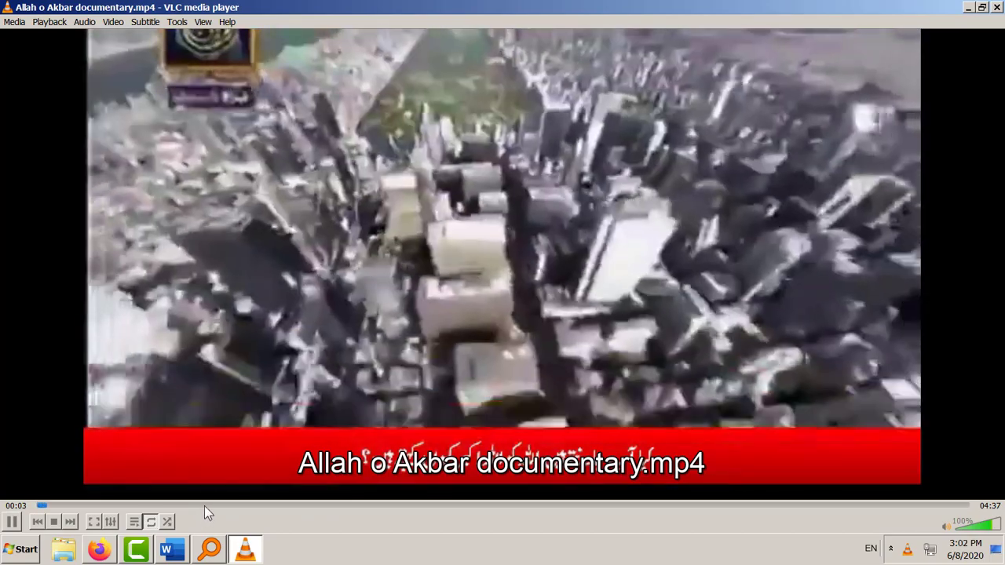
Skip the video ahead to about the three-minute mark, close the player and select the video's .mp4 file in Everything
drag(204, 505, 657, 521)
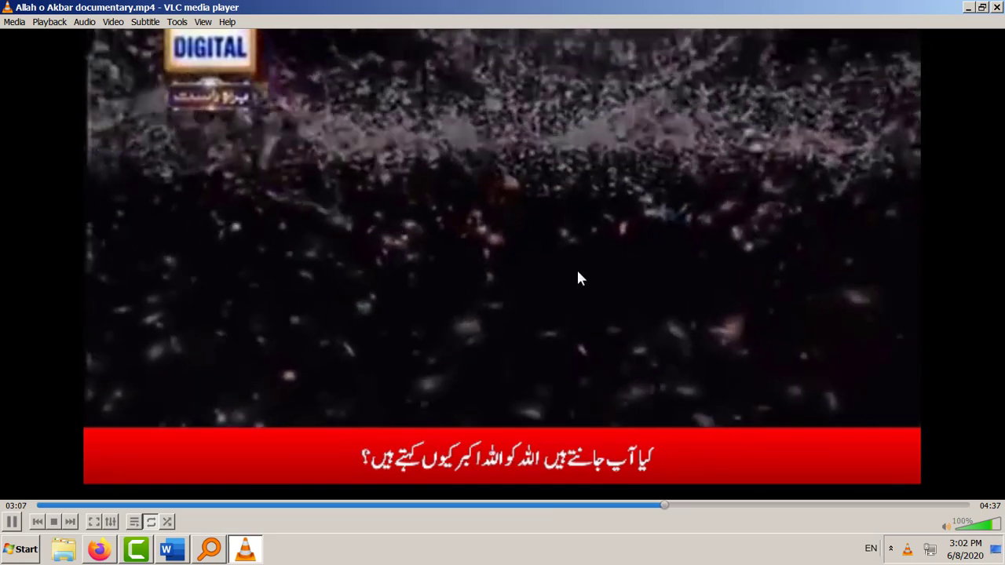
key(ctrl+q)
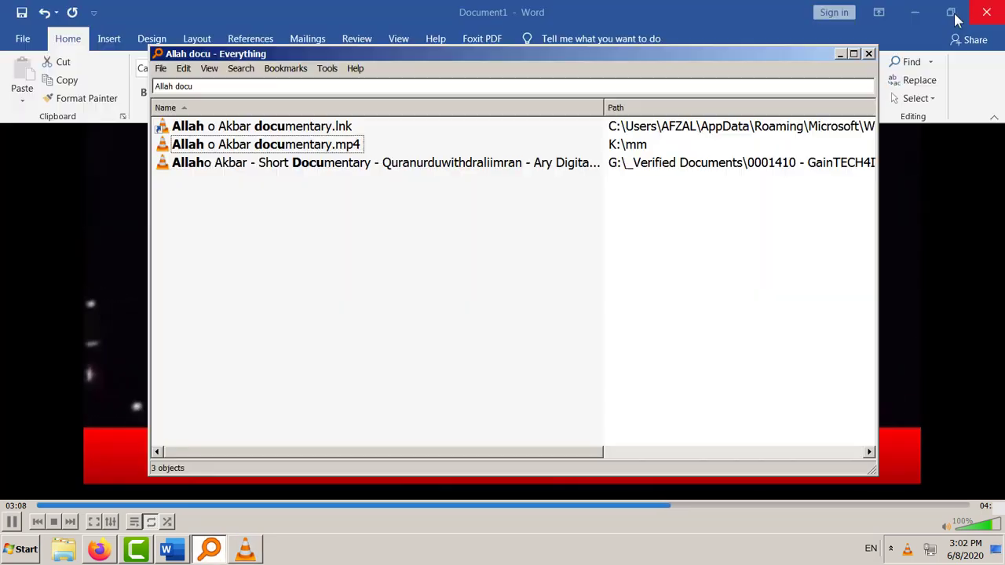
click(314, 145)
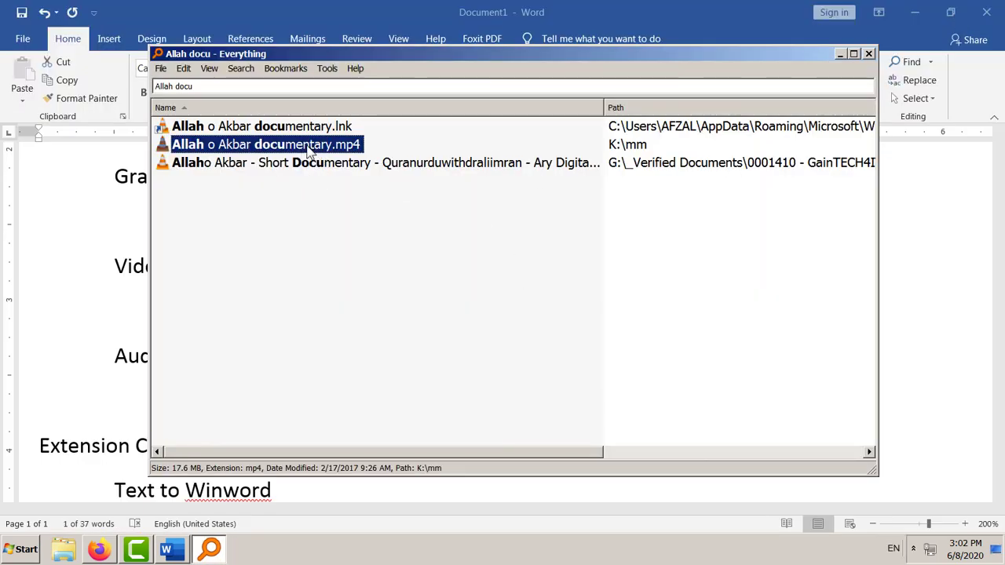
Search for "tilawat" and look through the matching files for audio files
click(292, 88)
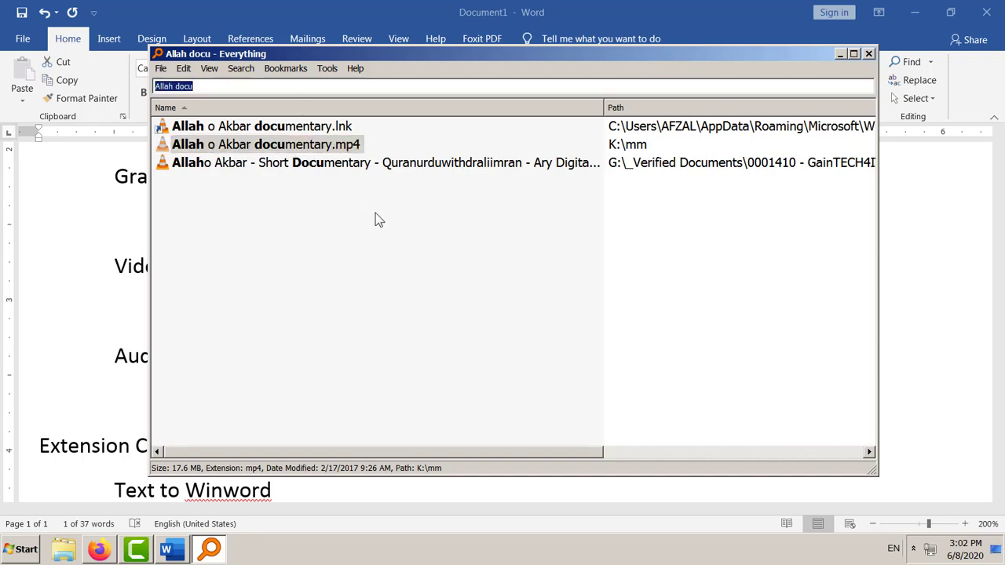
key(BackSpace)
text(tilawat)
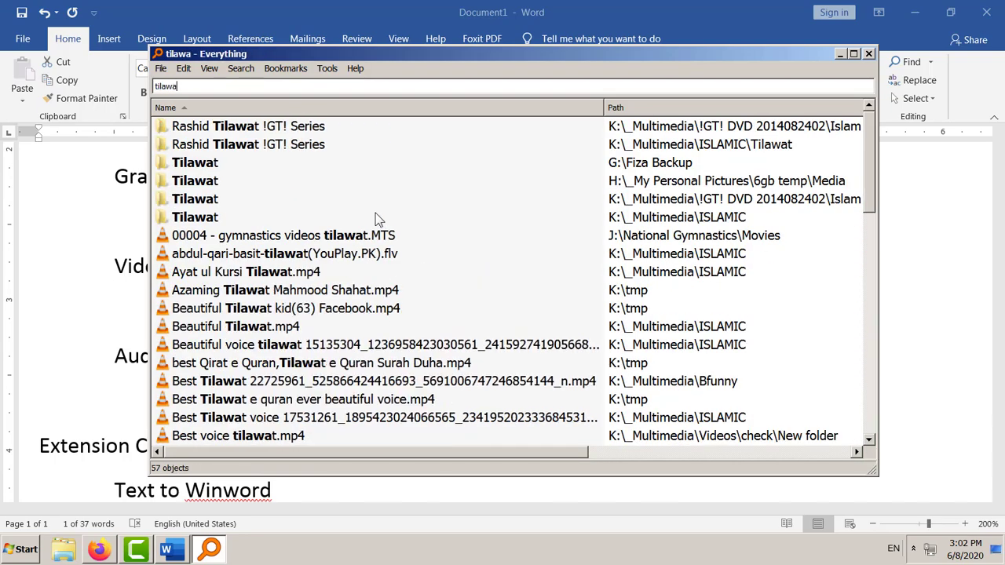
click(339, 309)
scroll(365, 388, down, 4)
scroll(366, 388, down, 4)
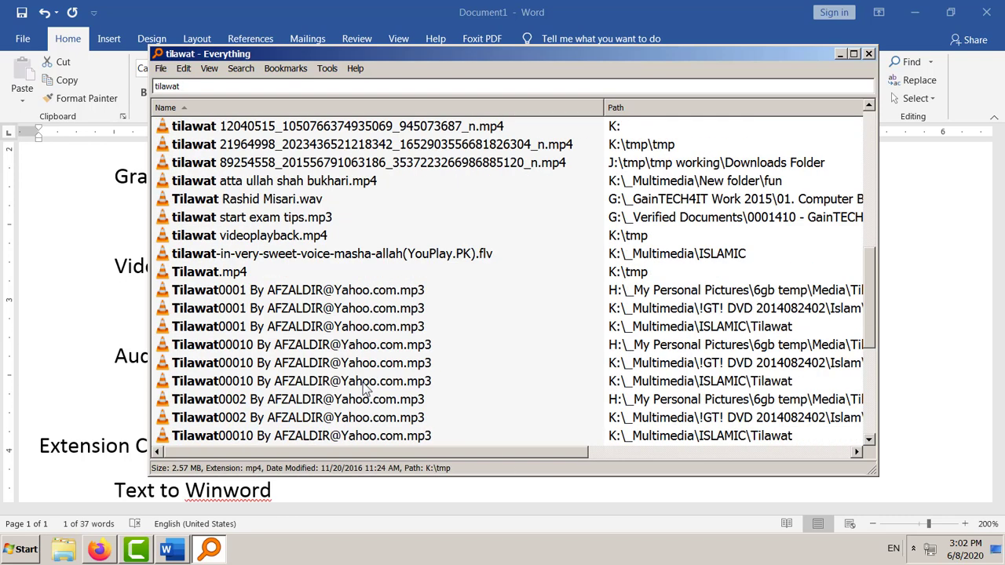
Play the first Tilawat0001 .mp3 file from the search results in VLC
click(313, 362)
click(384, 293)
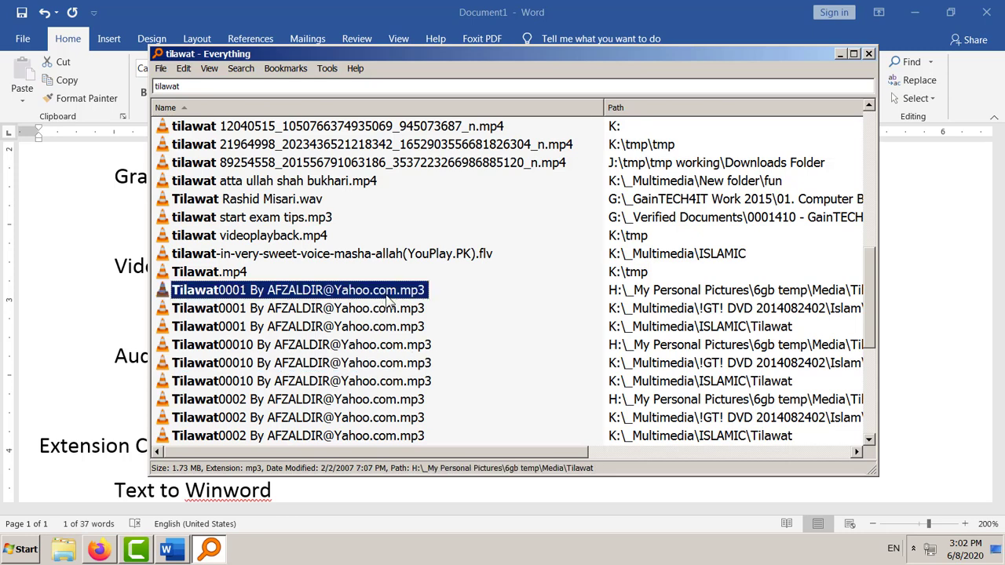
double_click(334, 292)
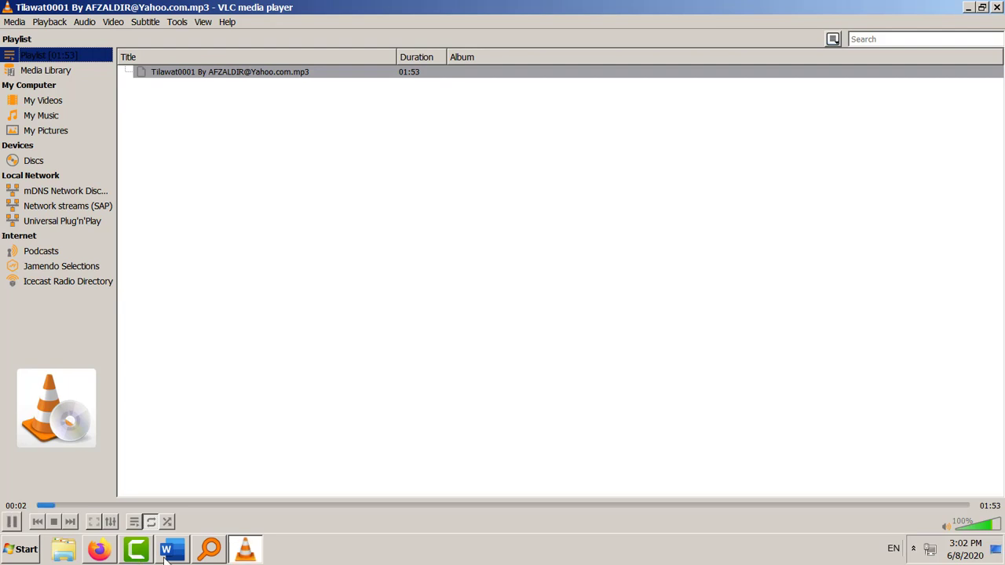
Skip the Tilawat0001 audio ahead to about 01:08, and close the player to return to Word
drag(221, 506, 584, 496)
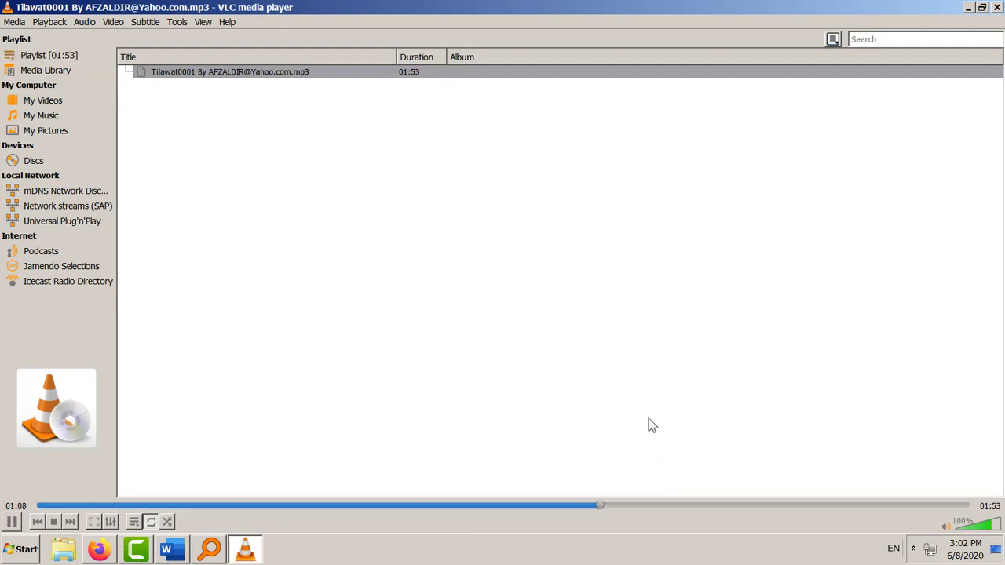
click(996, 7)
key(alt+Tab)
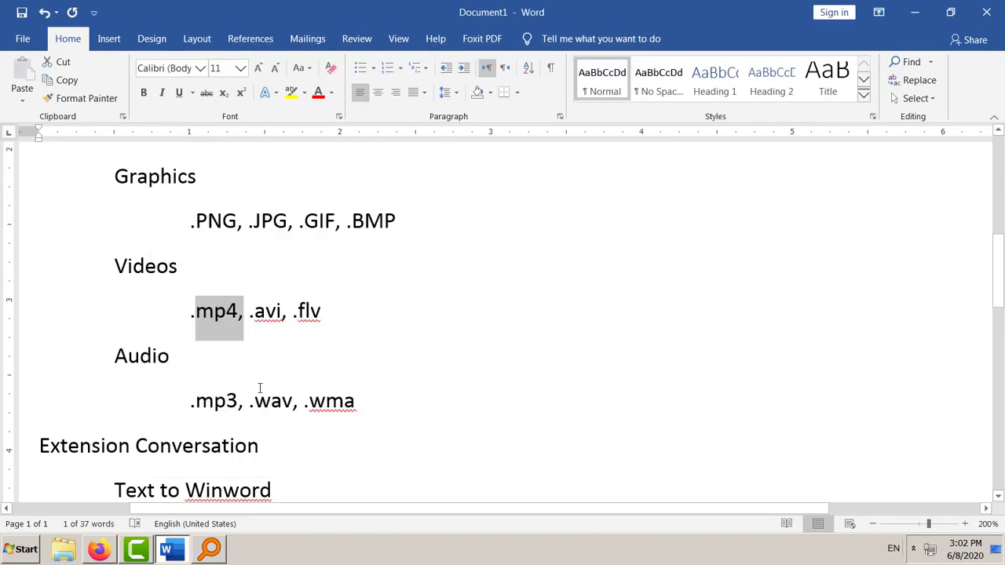
Highlight the "Extension Conversation" heading in the Word outline together with its Text to Winword and PNG to JPG items
scroll(259, 393, down, 1)
scroll(221, 291, down, 1)
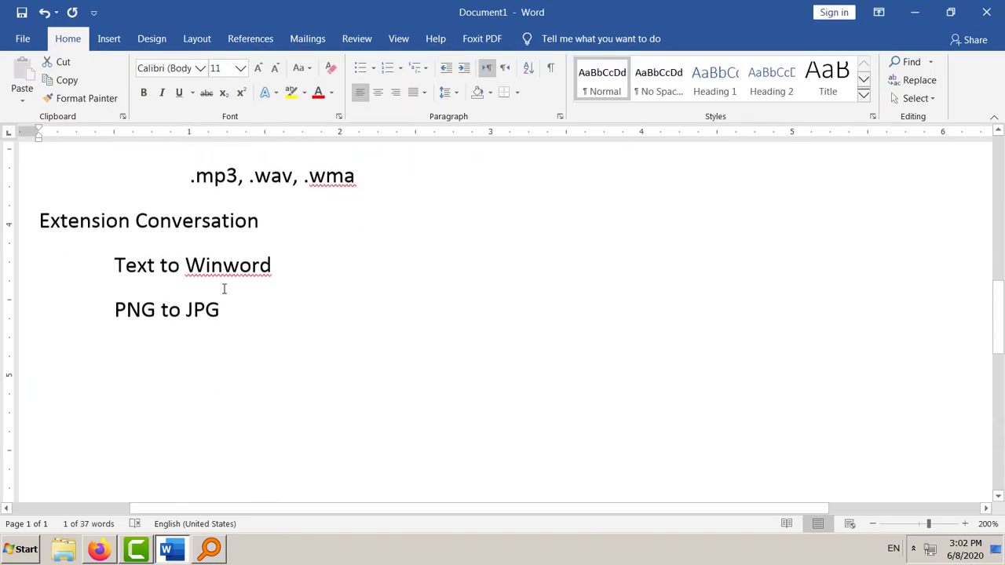
double_click(159, 220)
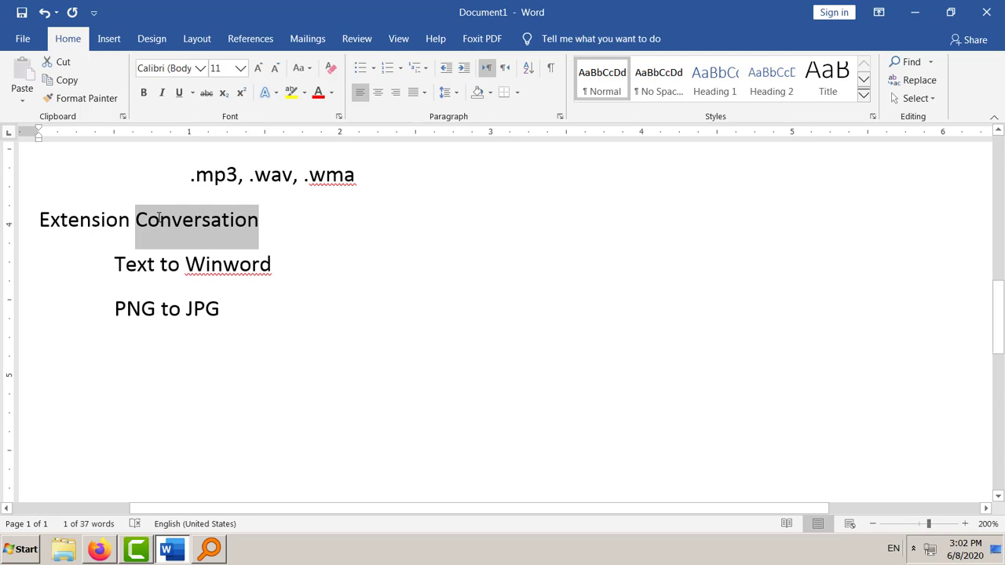
click(183, 222)
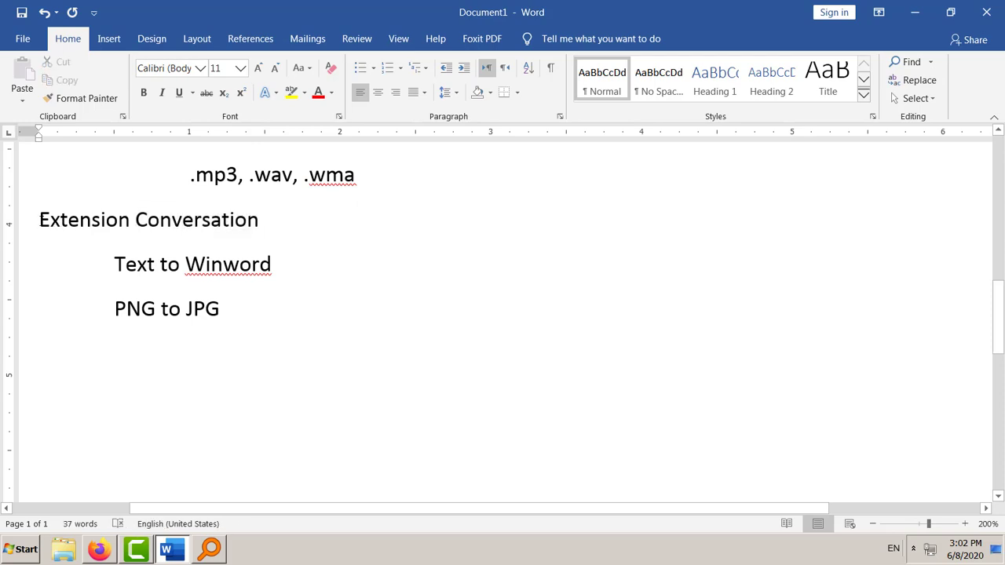
drag(40, 220, 273, 208)
drag(284, 244, 242, 353)
Go back up the outline and highlight the "Graphic File" entry above the Extension heading
scroll(243, 353, up, 7)
scroll(242, 353, down, 2)
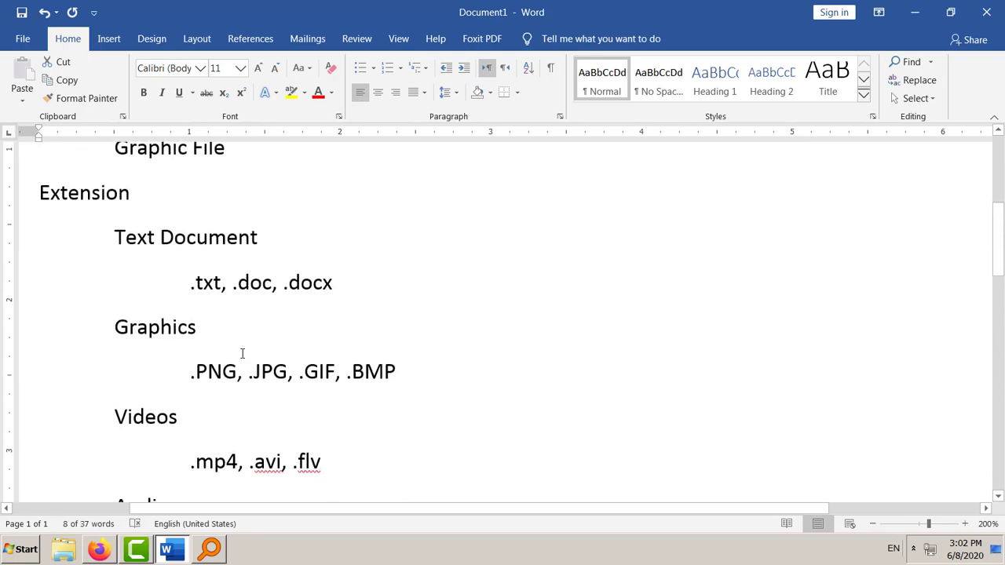
scroll(243, 354, up, 2)
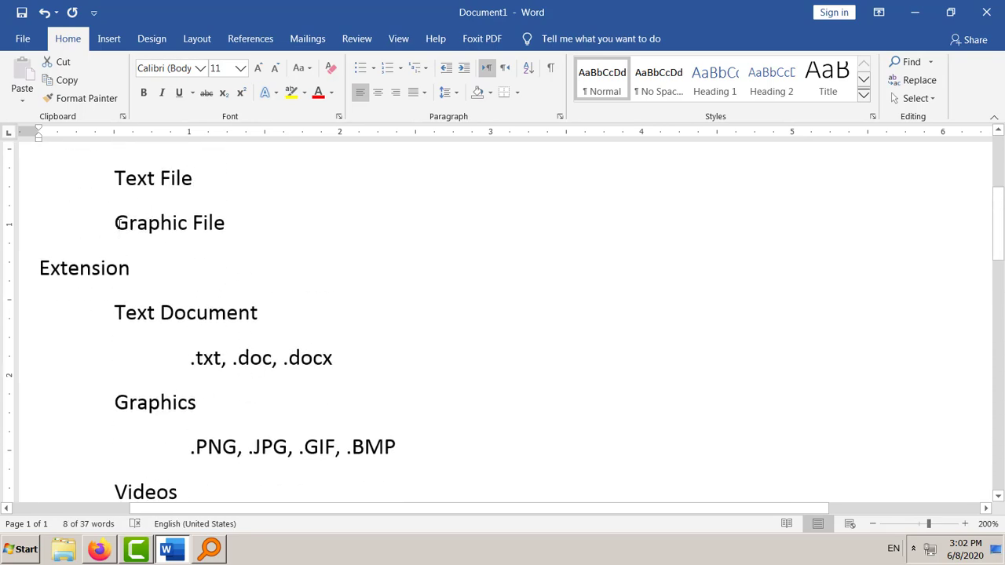
drag(116, 223, 226, 223)
Clear the Word and Everything windows off the desktop and open the Moon text file in Notepad
click(165, 550)
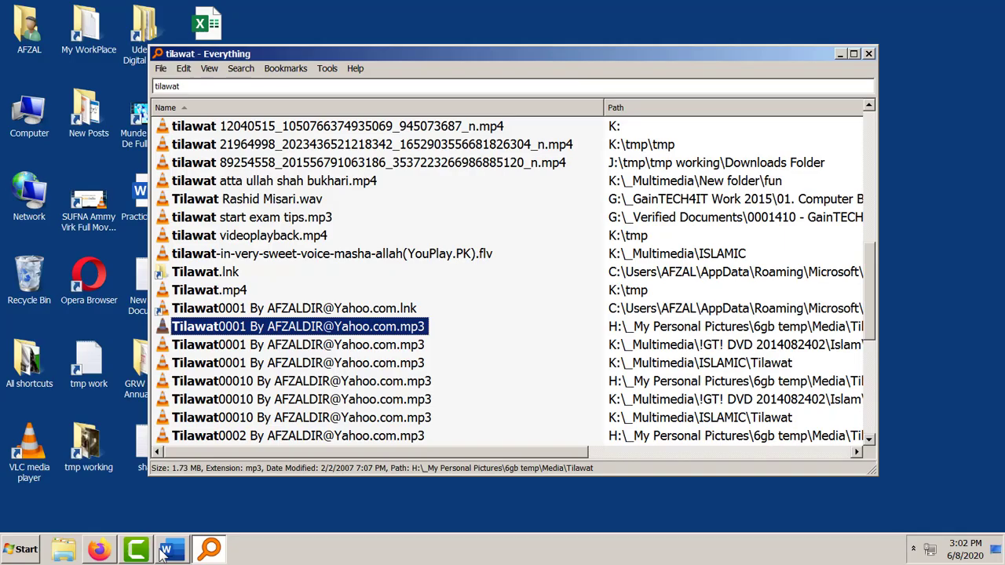
click(868, 54)
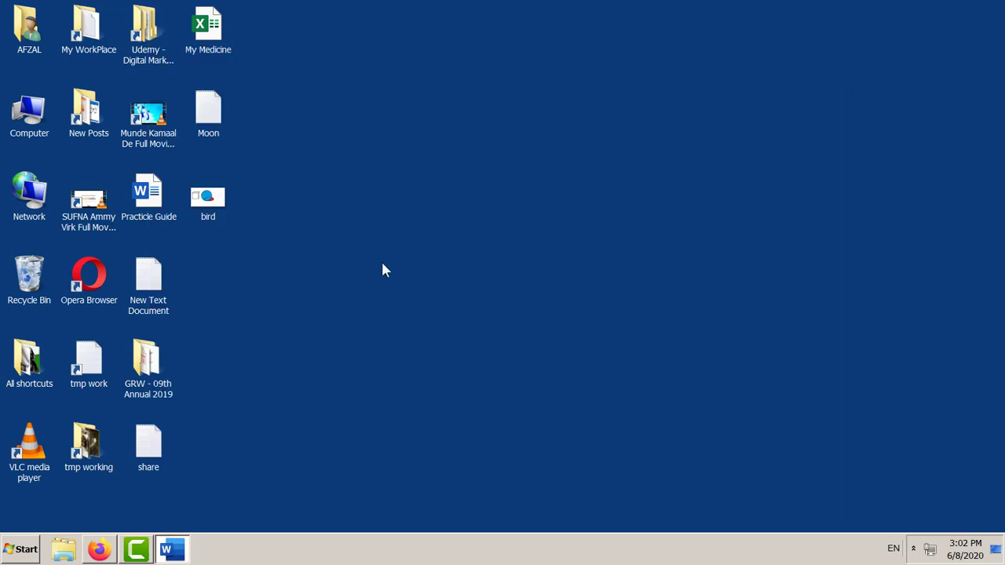
double_click(204, 118)
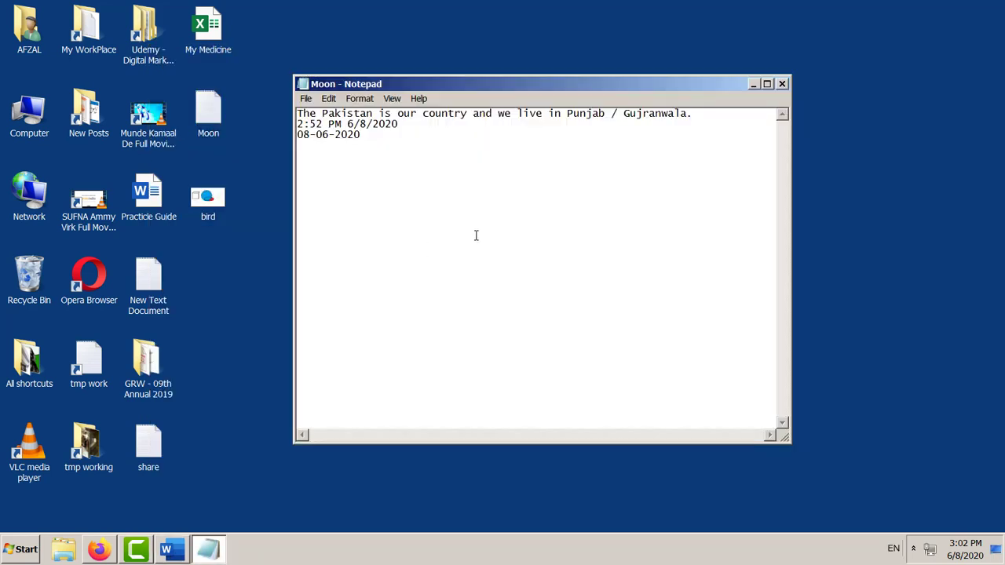
double_click(207, 131)
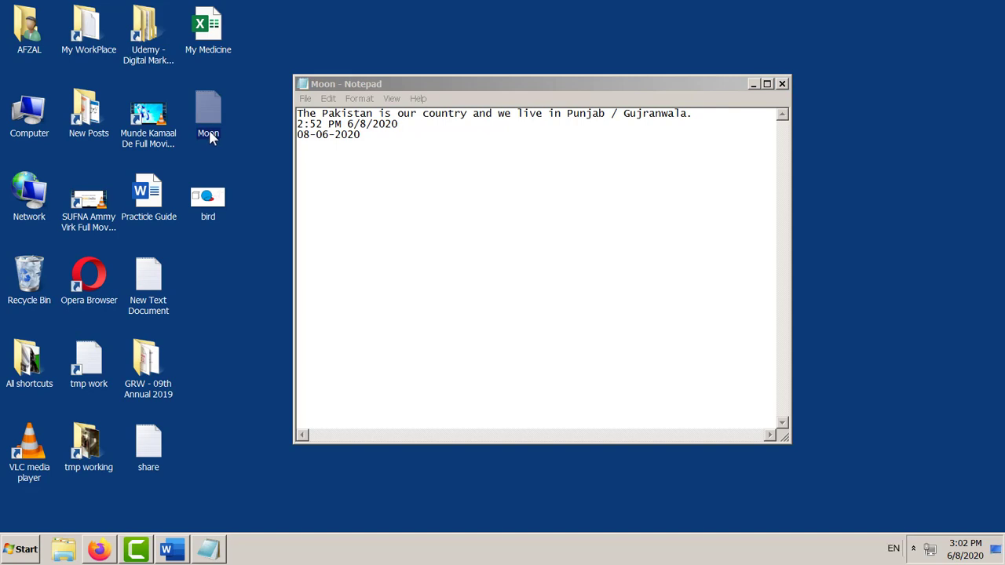
Select all the text in the Moon text file and copy it
drag(377, 147, 254, 98)
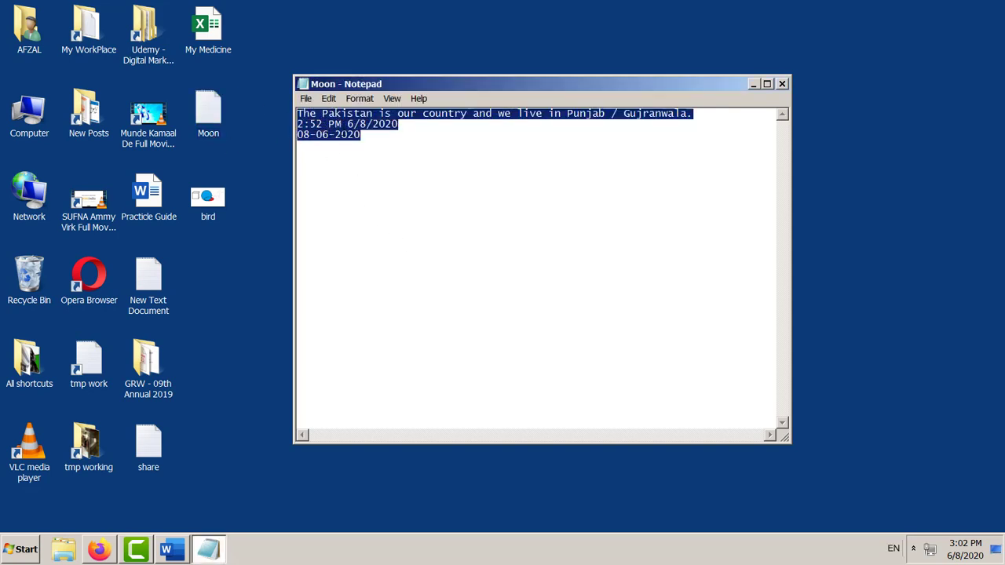
right_click(342, 123)
click(375, 165)
click(416, 158)
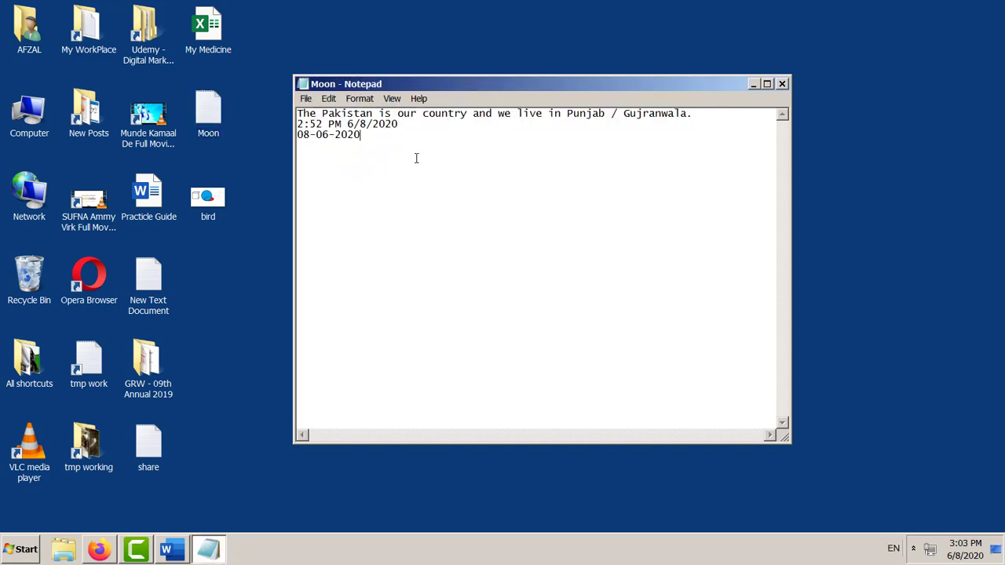
key(ctrl+a)
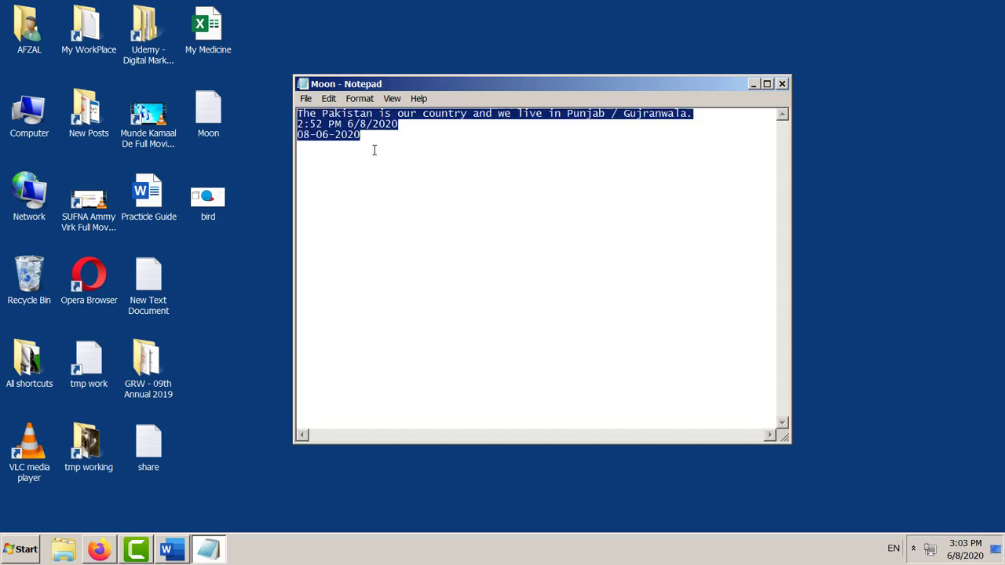
right_click(348, 120)
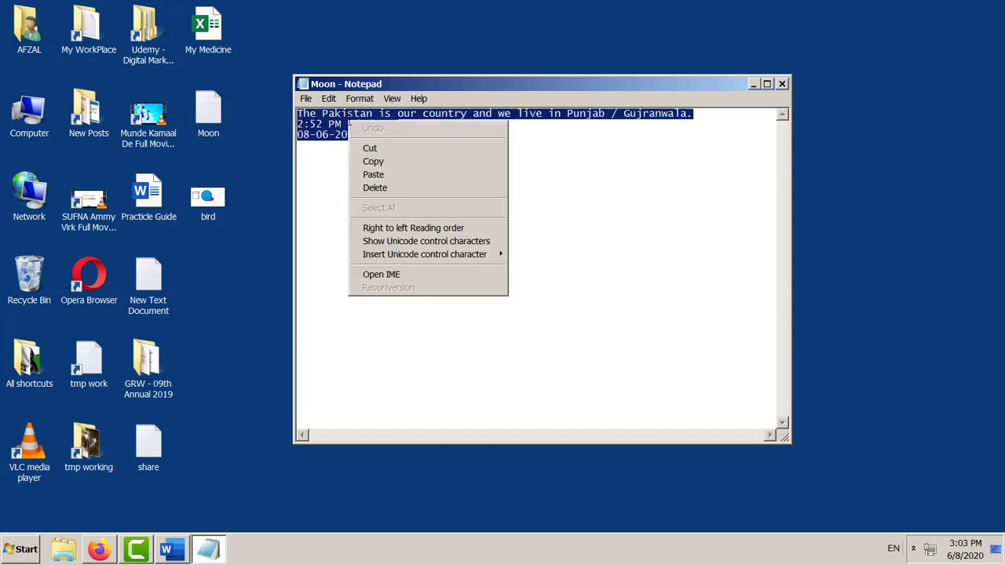
click(374, 162)
Switch to Word, create a blank document and paste the copied Moon text into it
click(168, 549)
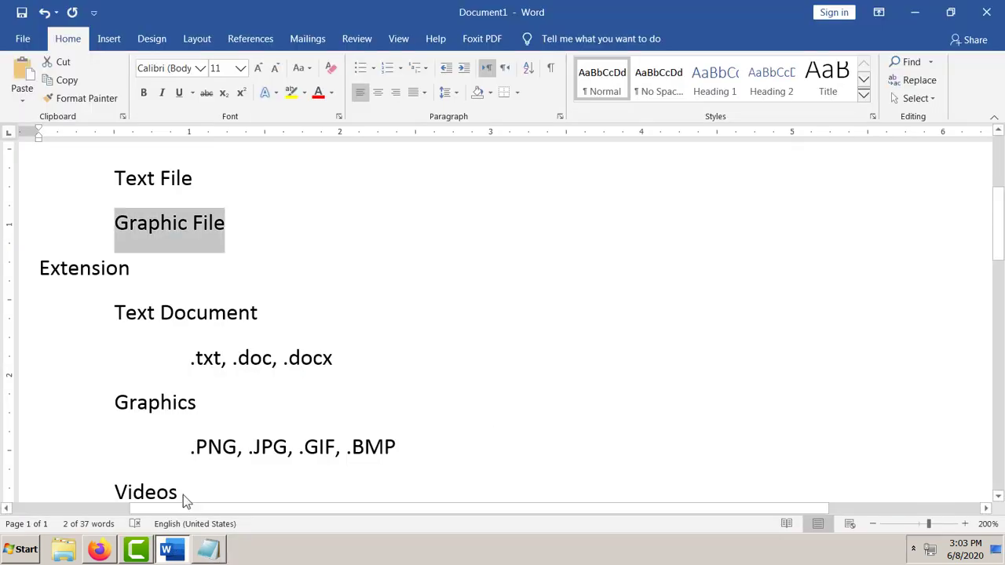
click(22, 40)
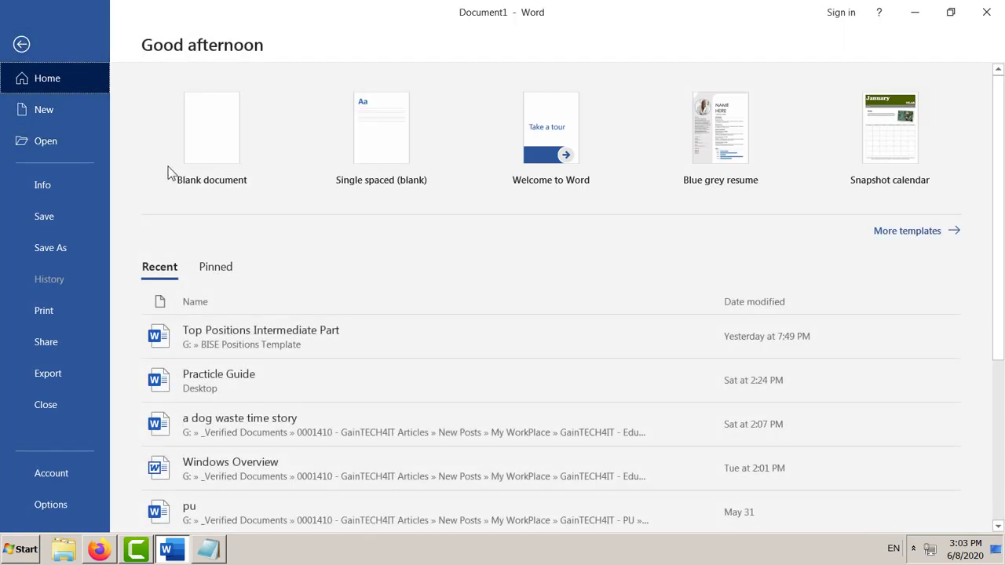
click(202, 153)
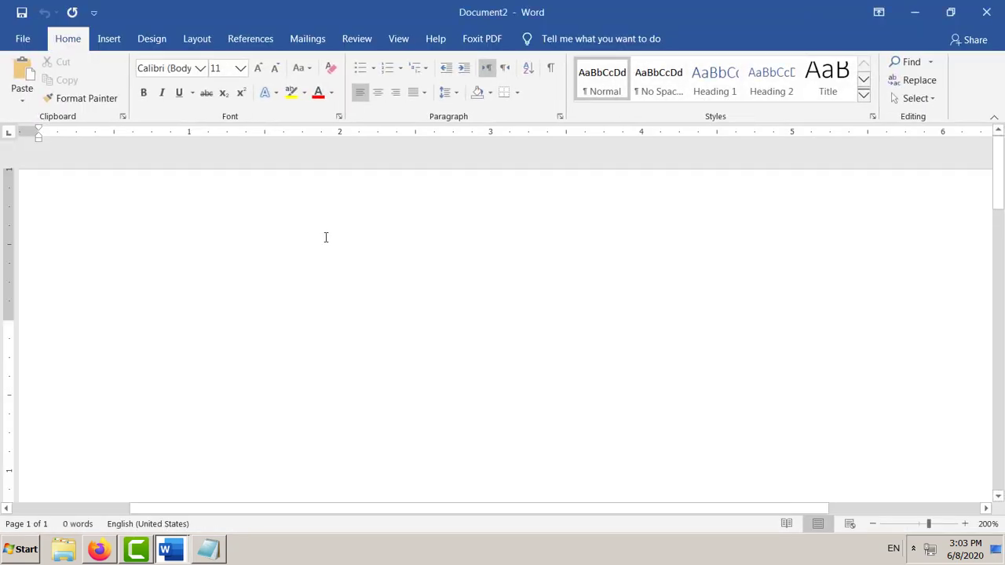
right_click(218, 323)
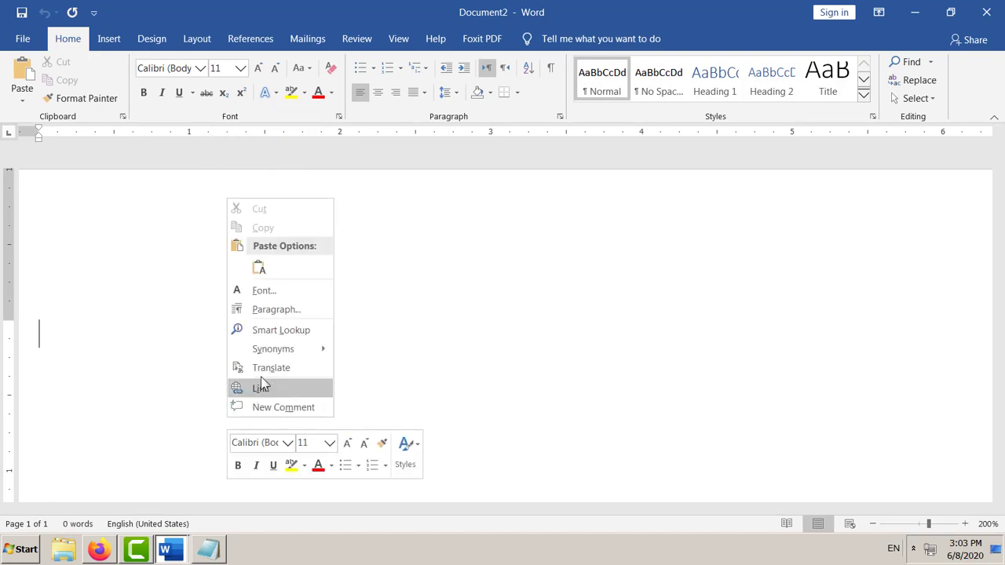
click(432, 310)
key(ctrl+v)
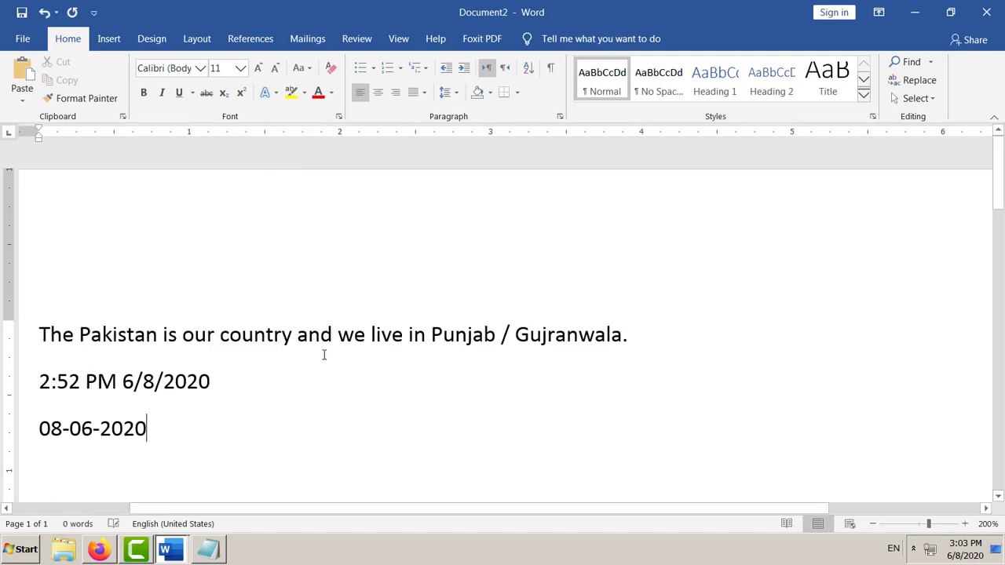
Save the new document to the Desktop as a Word Document named moon
scroll(272, 384, down, 2)
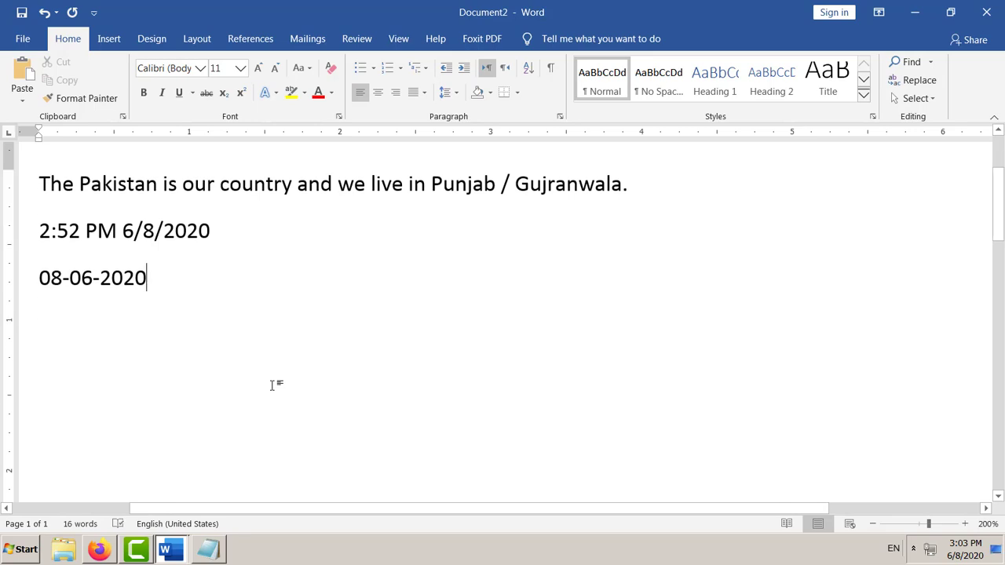
click(23, 39)
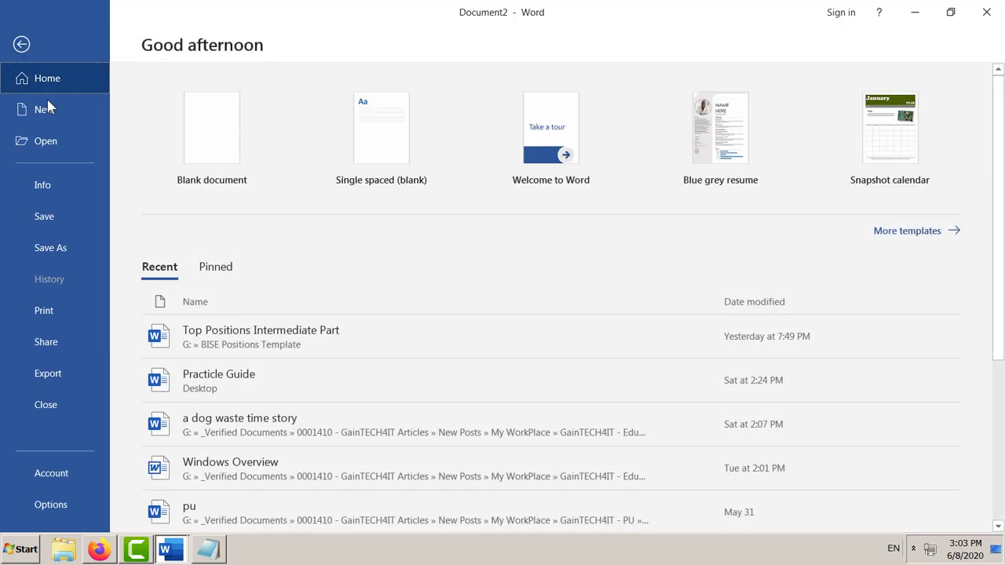
click(58, 216)
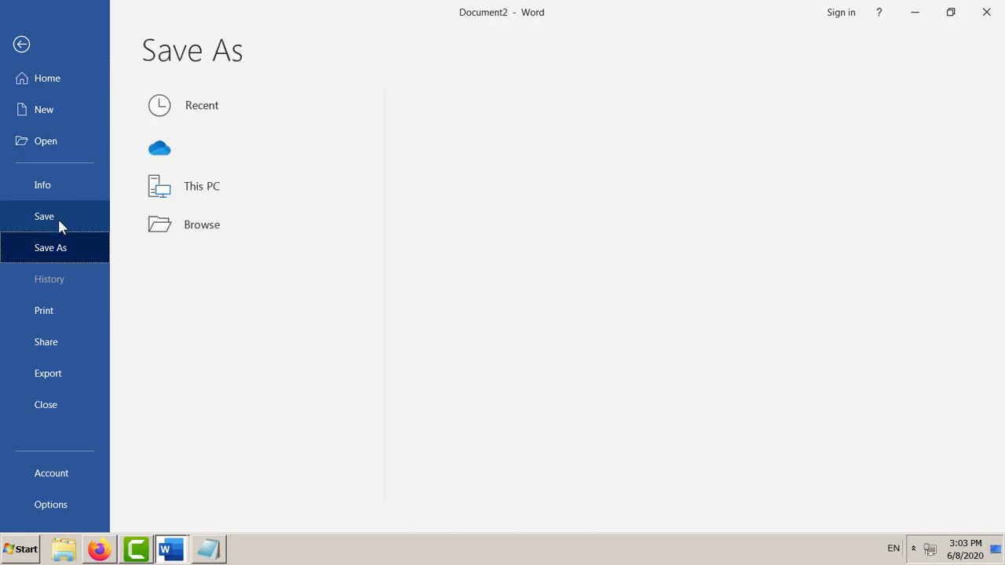
click(201, 275)
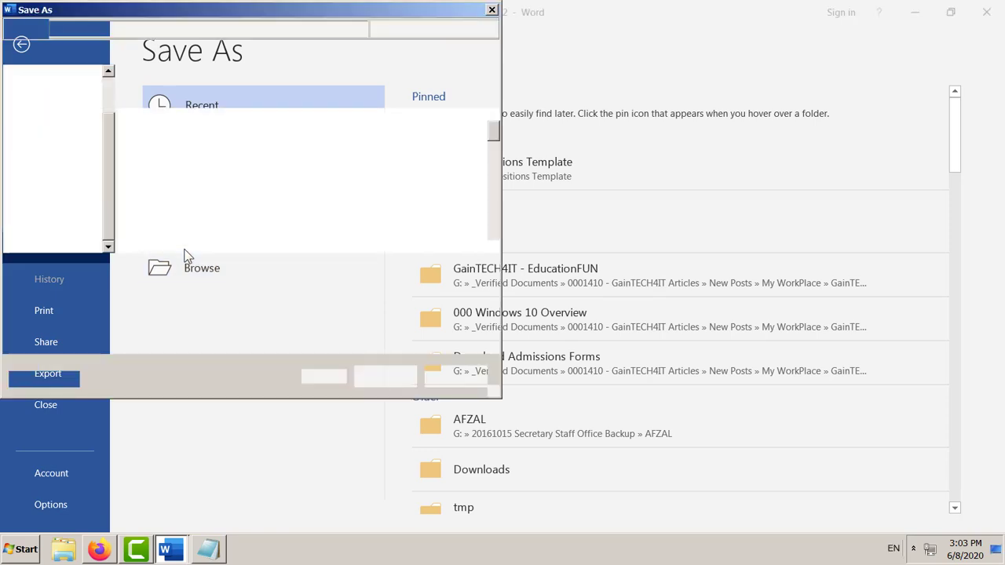
click(57, 123)
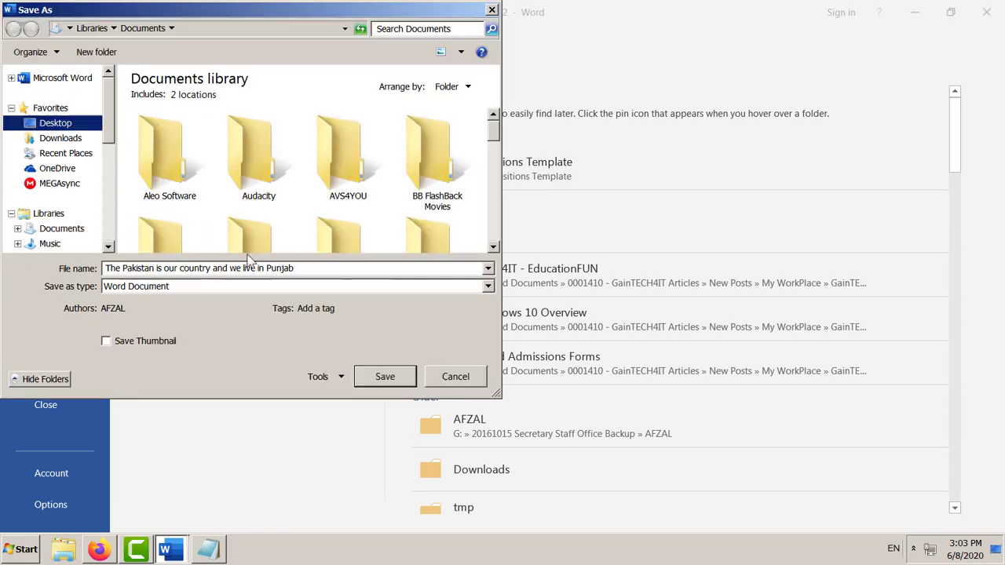
text(moon)
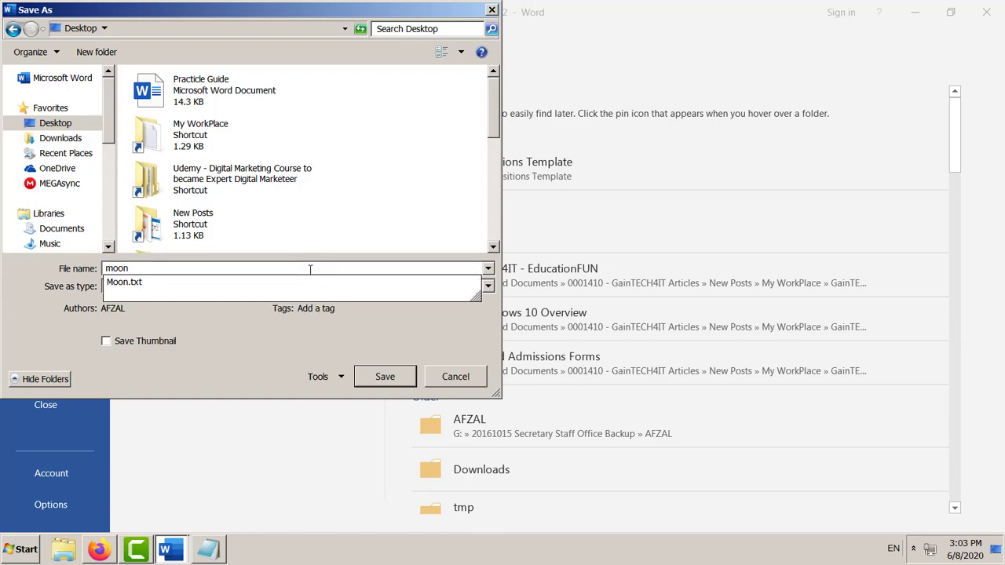
key(Return)
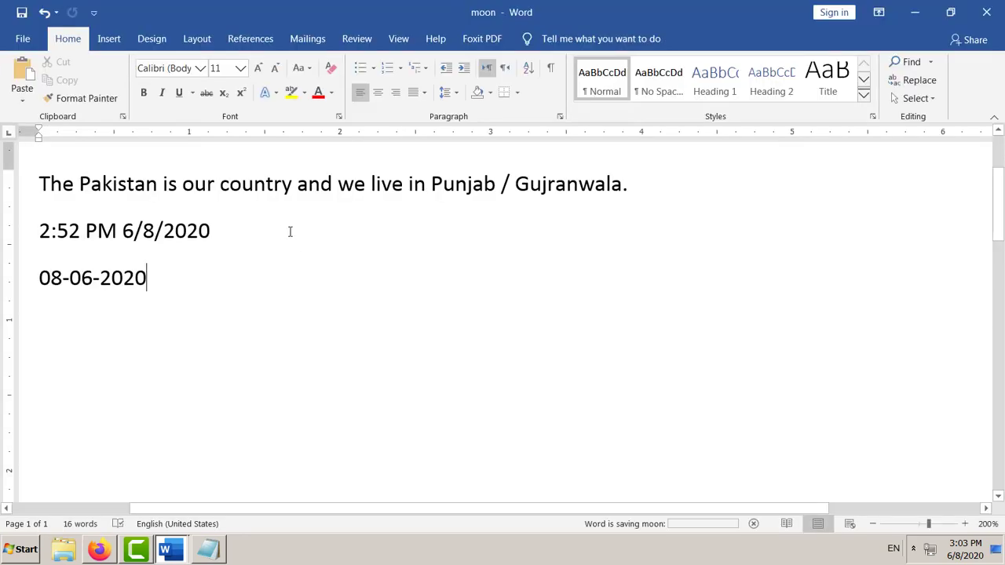
Close the moon document and minimise the Word outline to get back to the desktop files
click(991, 10)
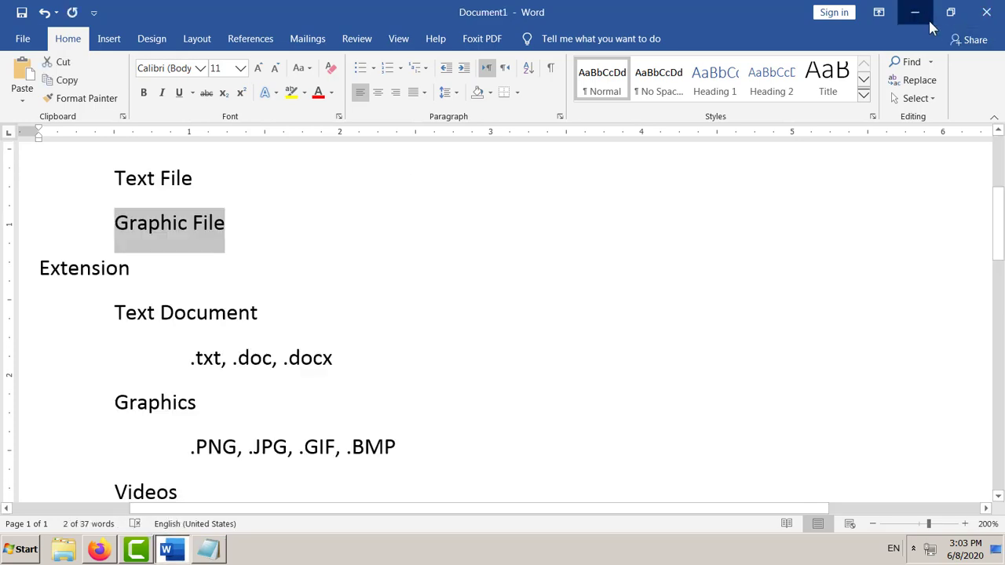
click(914, 12)
click(208, 114)
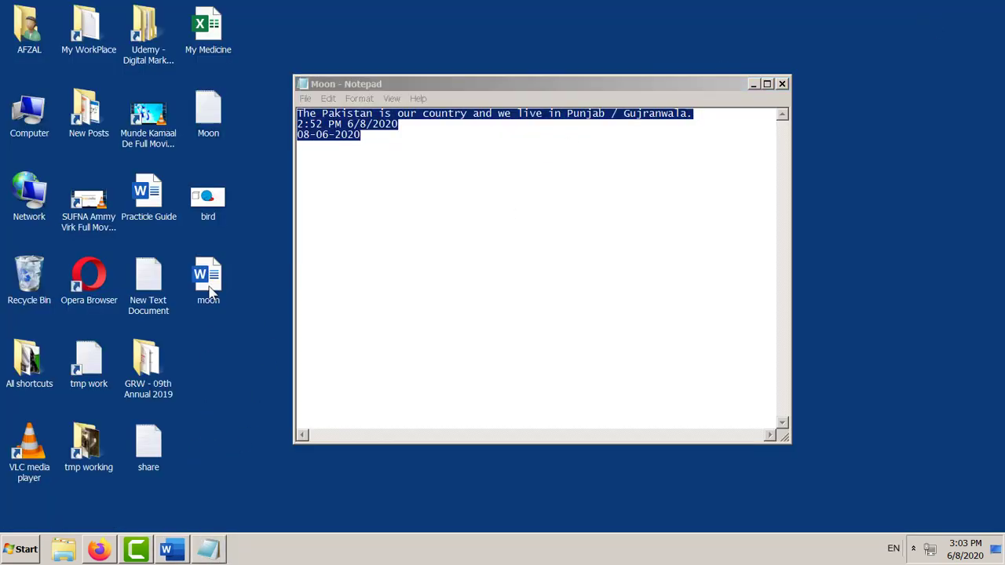
View the Moon text file and the moon Word document from the desktop for comparison, clearing their windows and the Word outline
double_click(216, 130)
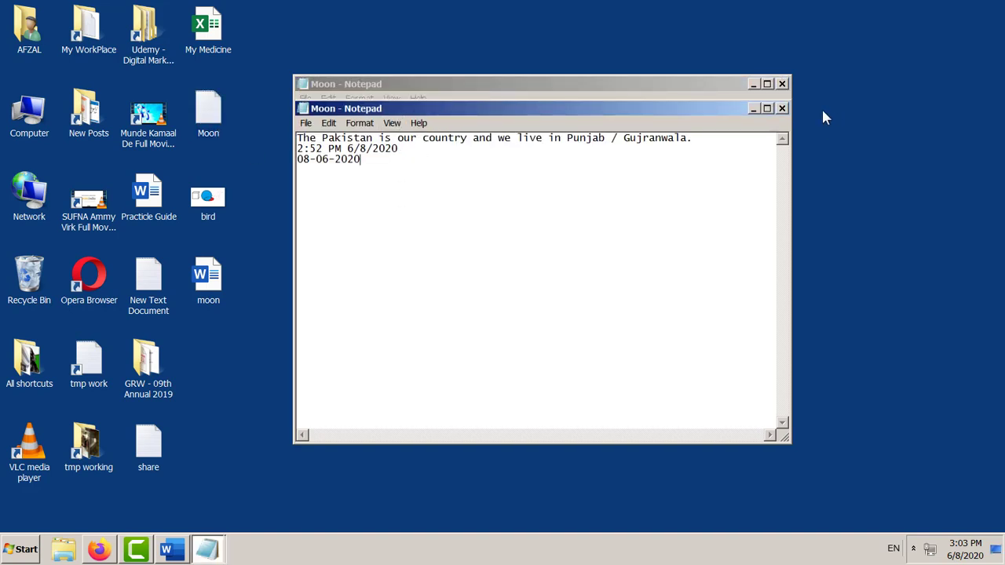
click(781, 109)
click(782, 84)
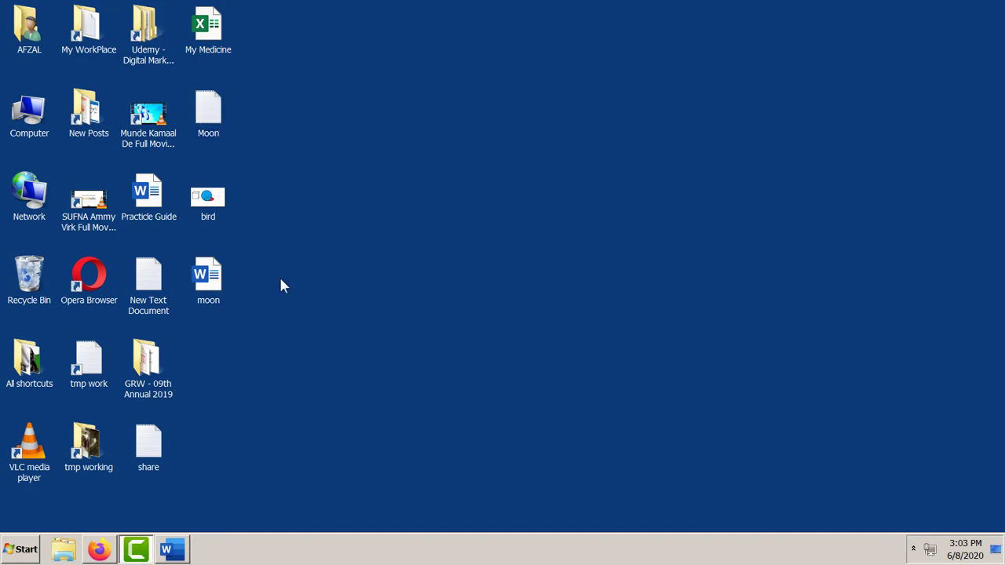
double_click(216, 287)
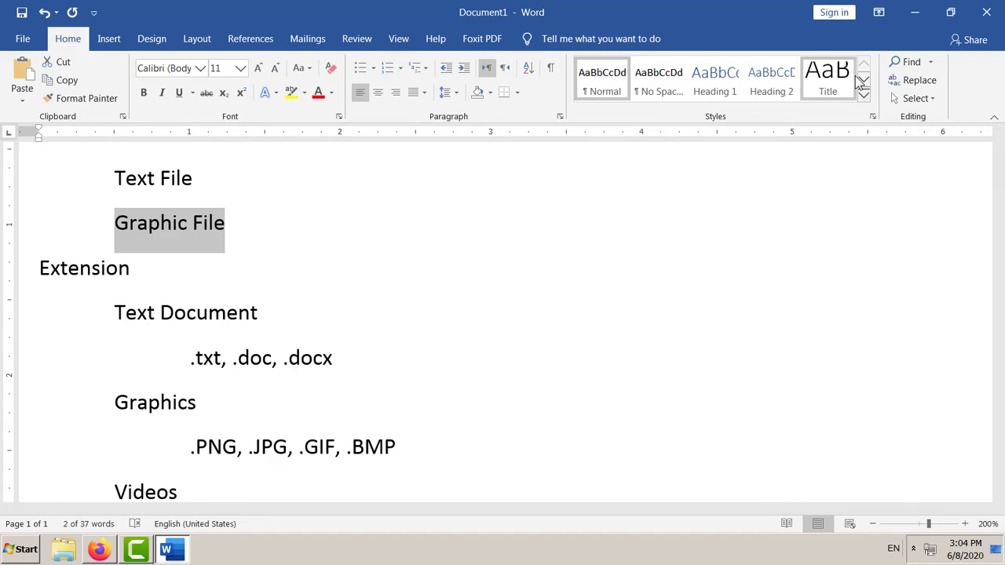
click(915, 12)
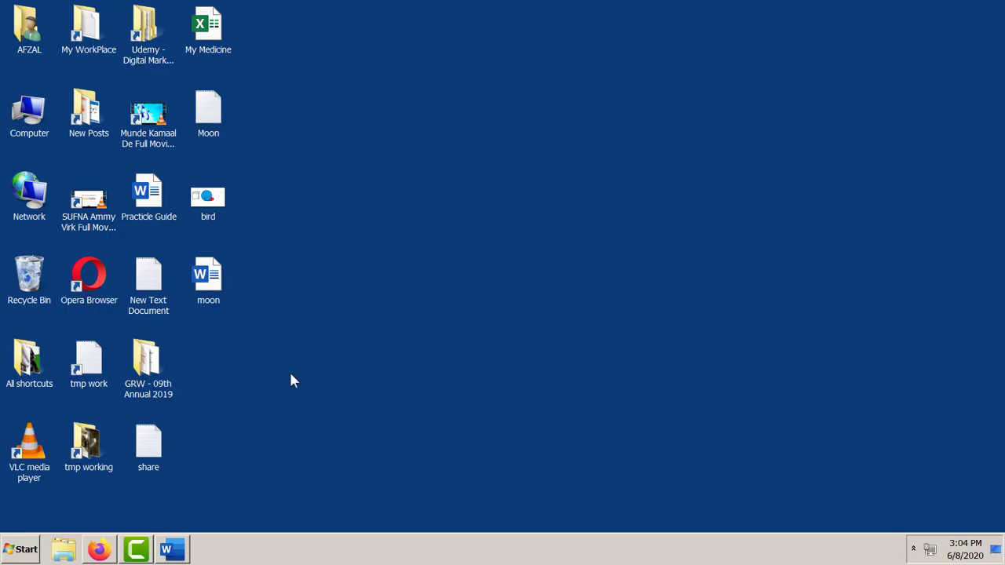
Open the bird image from the desktop with Paint
right_click(208, 206)
mouse_move(353, 307)
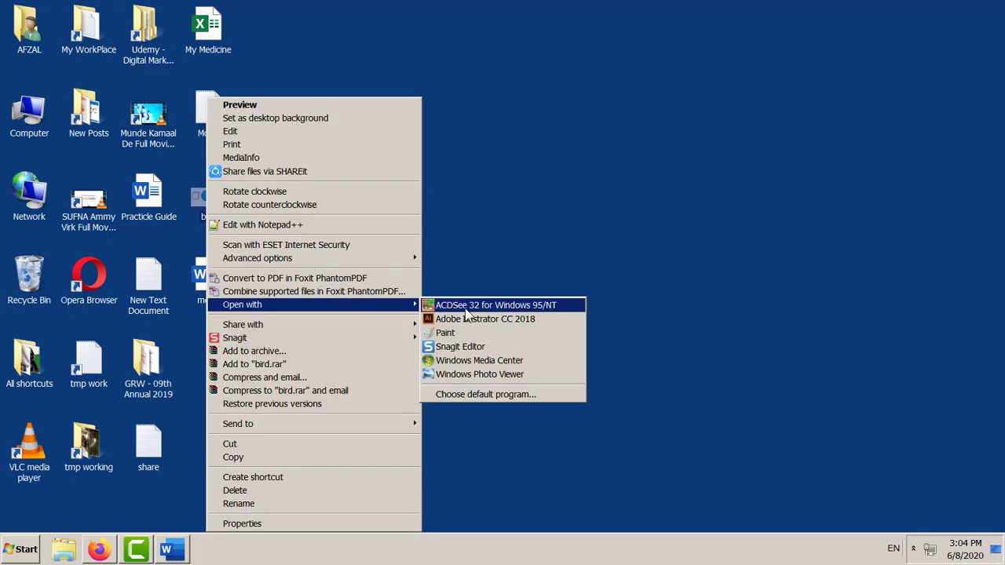
click(469, 336)
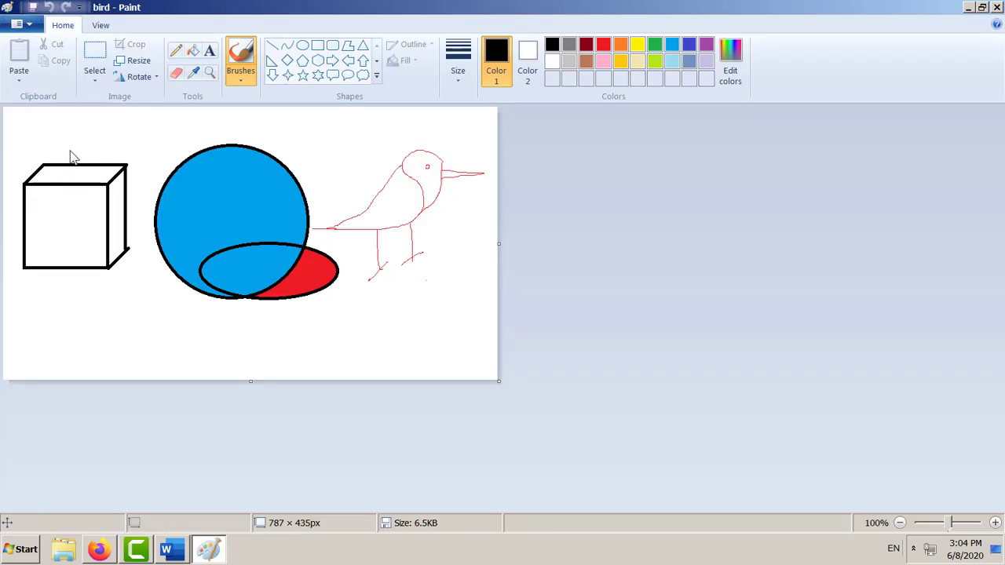
Save a copy of the bird picture to the Desktop in JPEG format, accepting the transparency loss, and close Paint
key(F12)
click(69, 107)
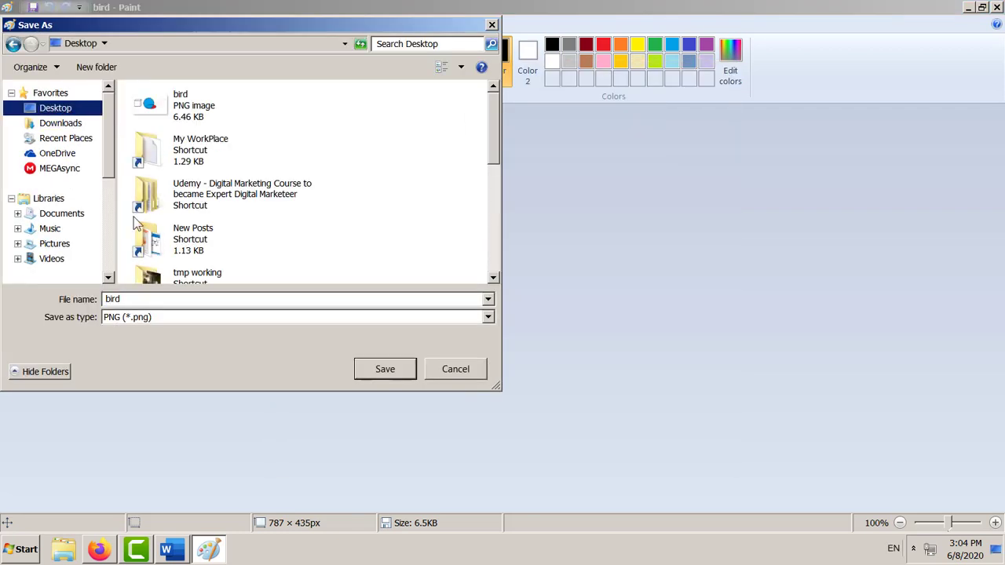
click(188, 300)
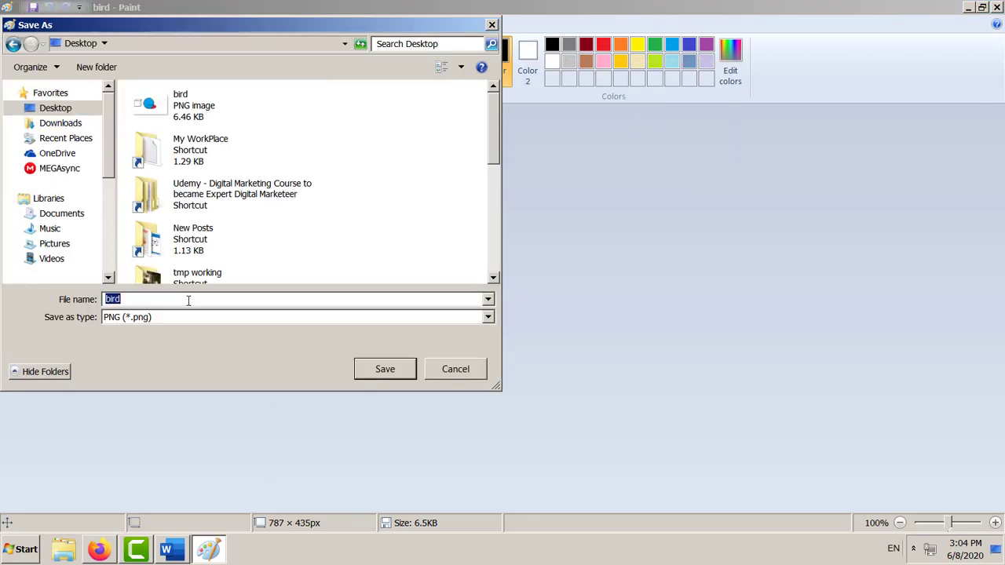
text(bir)
click(172, 365)
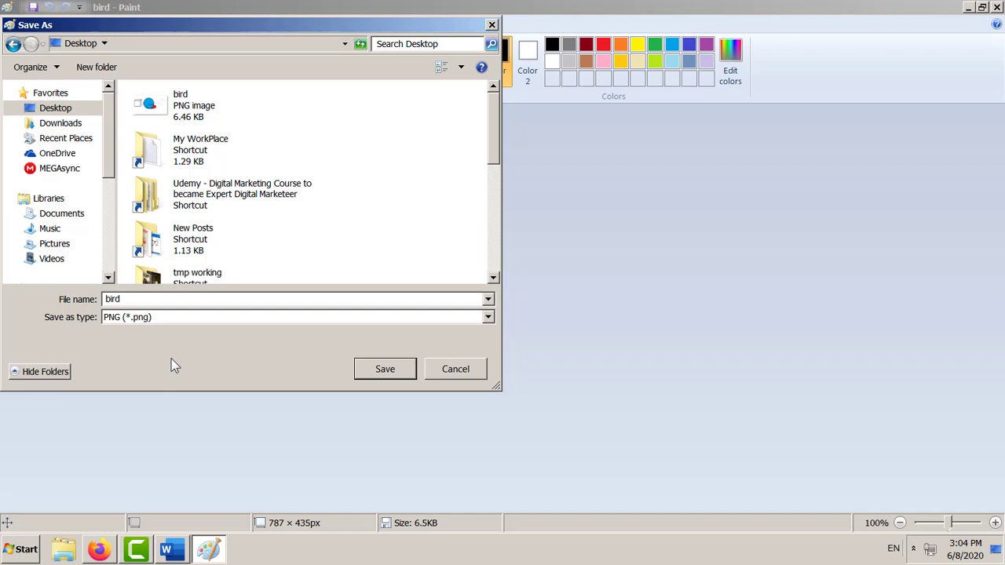
click(146, 321)
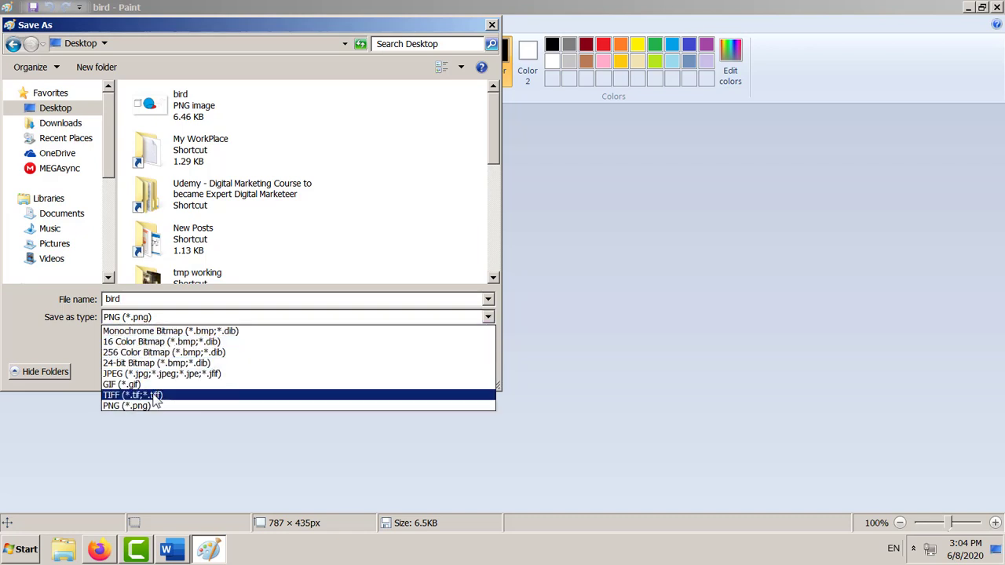
click(126, 375)
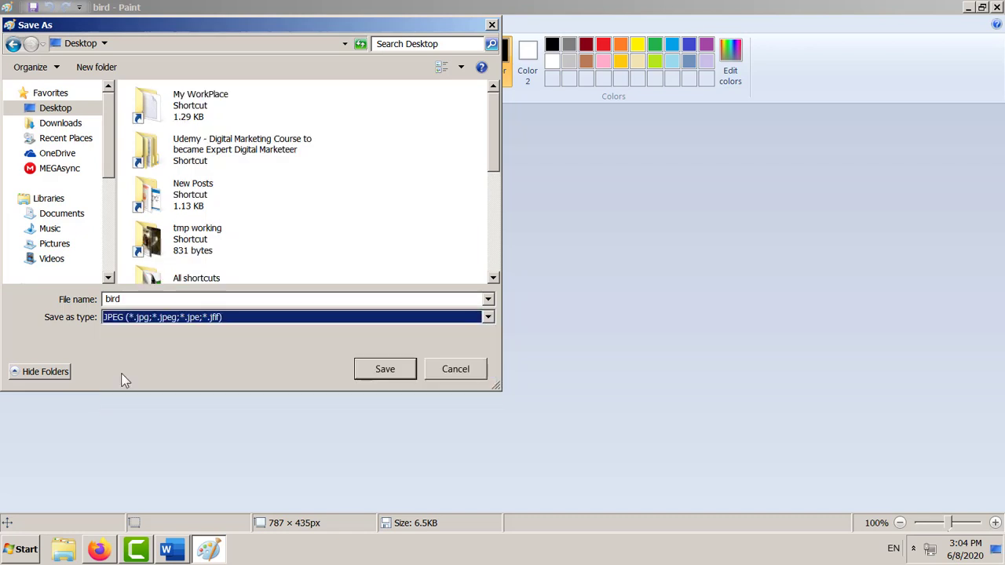
click(380, 372)
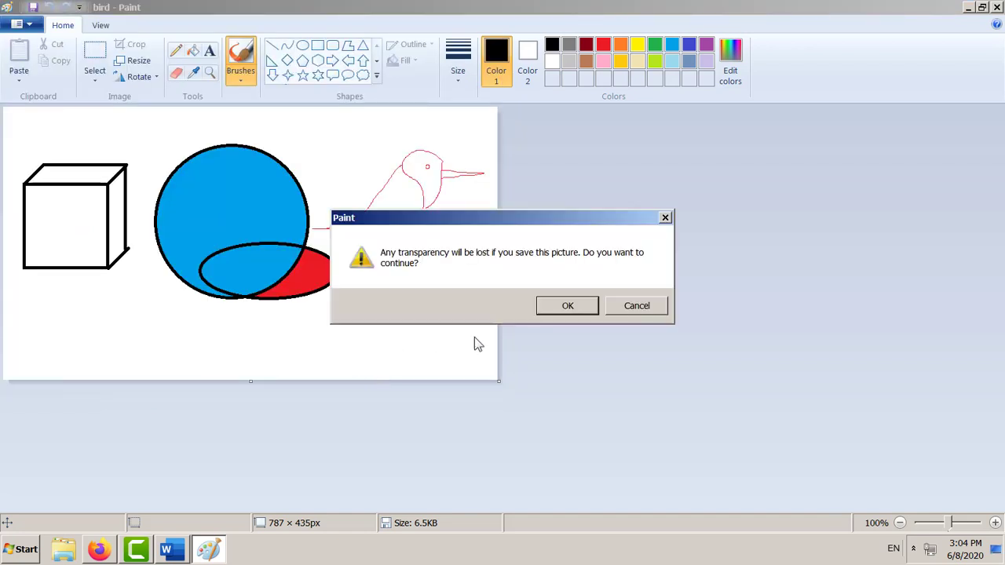
click(565, 309)
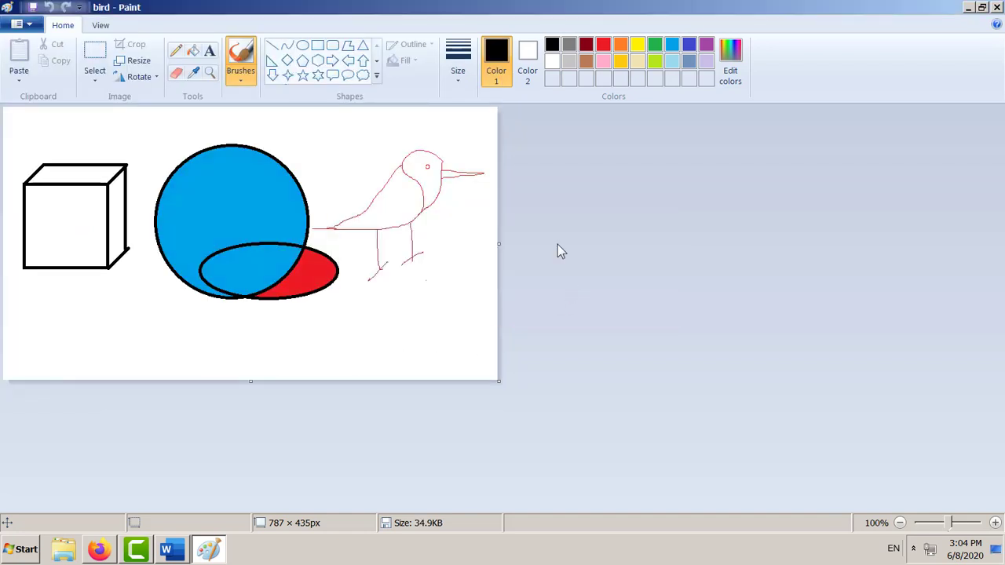
click(996, 8)
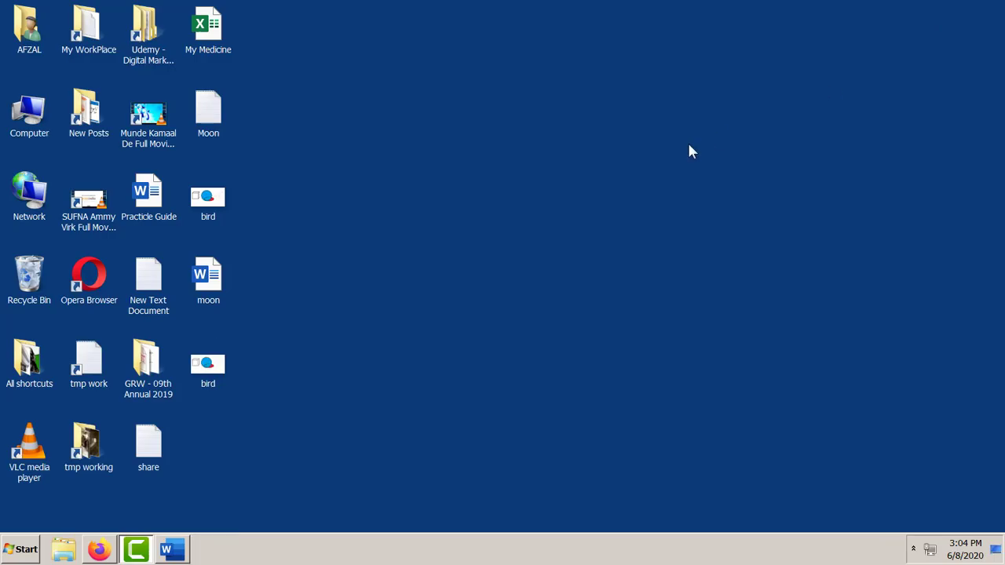
Check the file type of the original bird image in its properties and close them
click(204, 376)
click(208, 216)
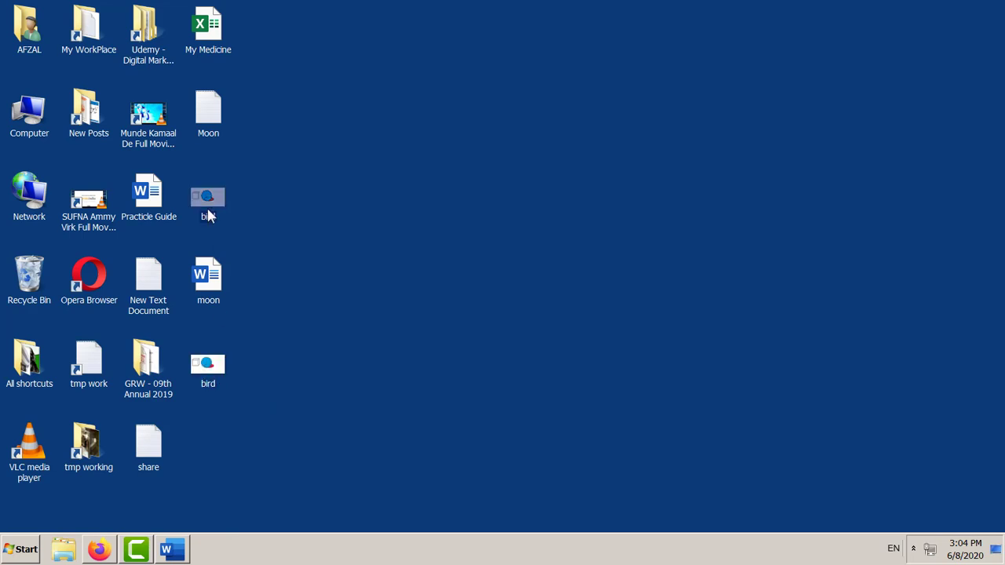
key(alt+Return)
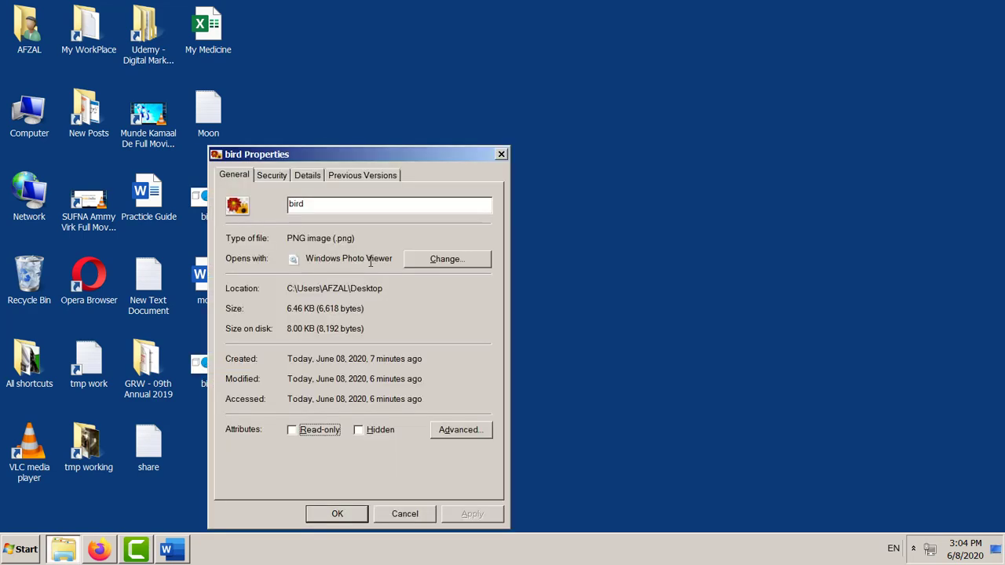
double_click(351, 238)
click(428, 511)
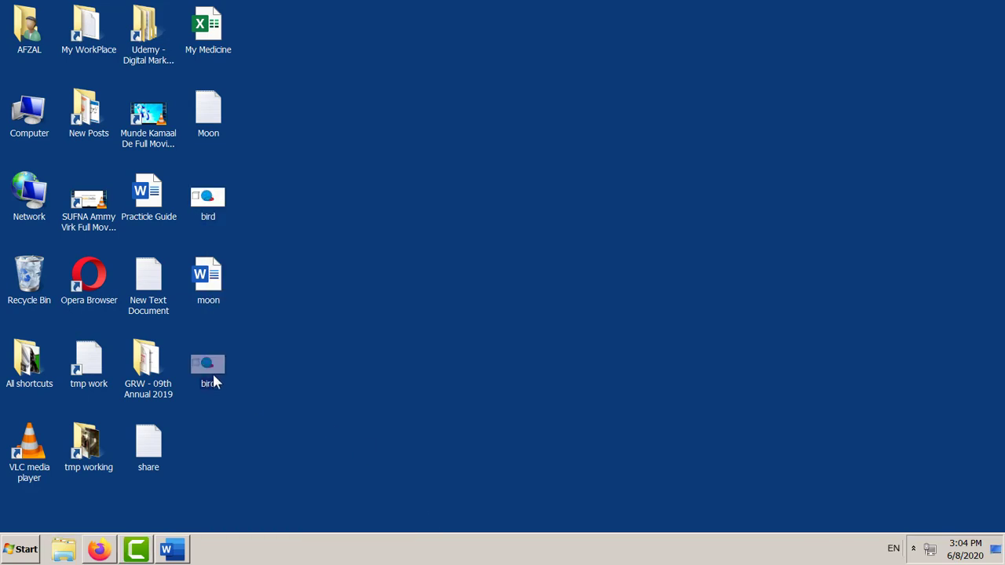
Check the file type and size on disk of the new bird copy in its properties and close them
key(alt+Return)
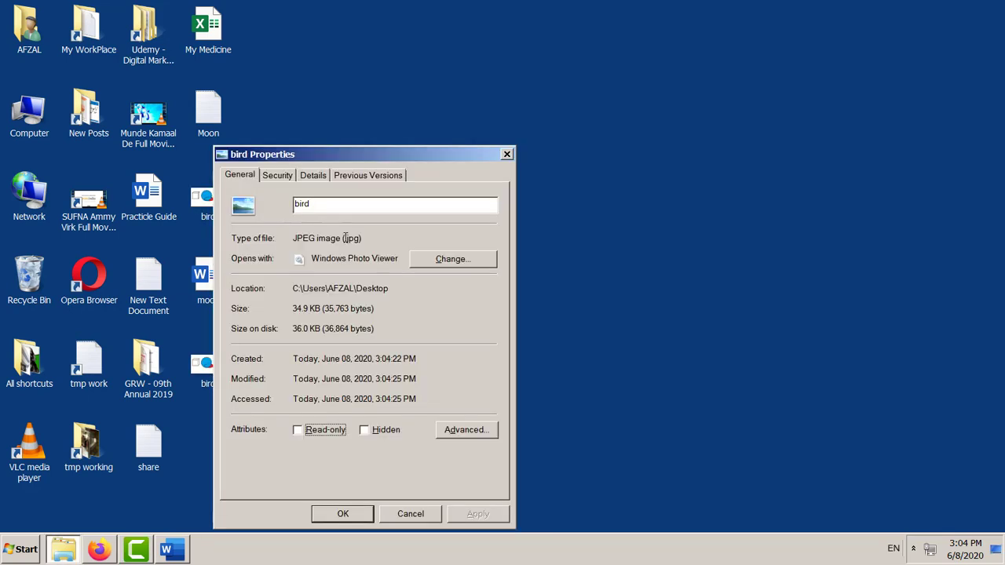
double_click(345, 237)
drag(297, 328, 315, 328)
drag(304, 238, 378, 235)
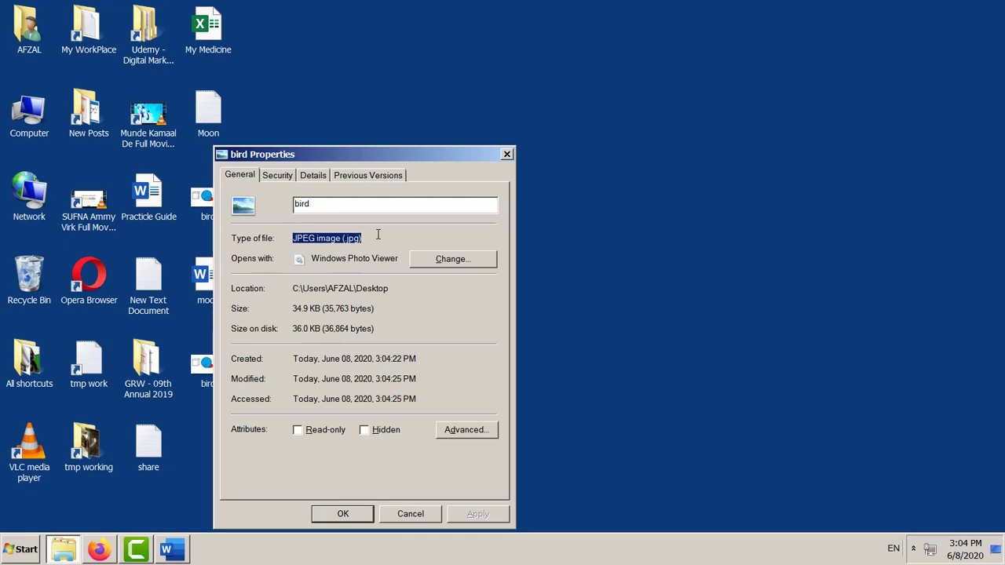
click(345, 511)
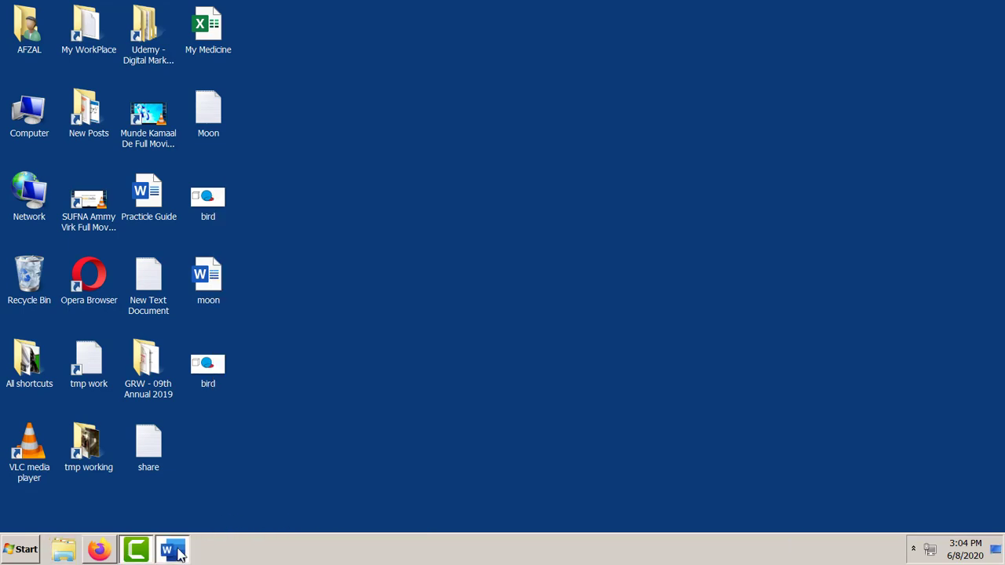
Return to the Word outline and highlight the Extension Conversation heading
click(172, 549)
click(224, 428)
scroll(230, 427, down, 5)
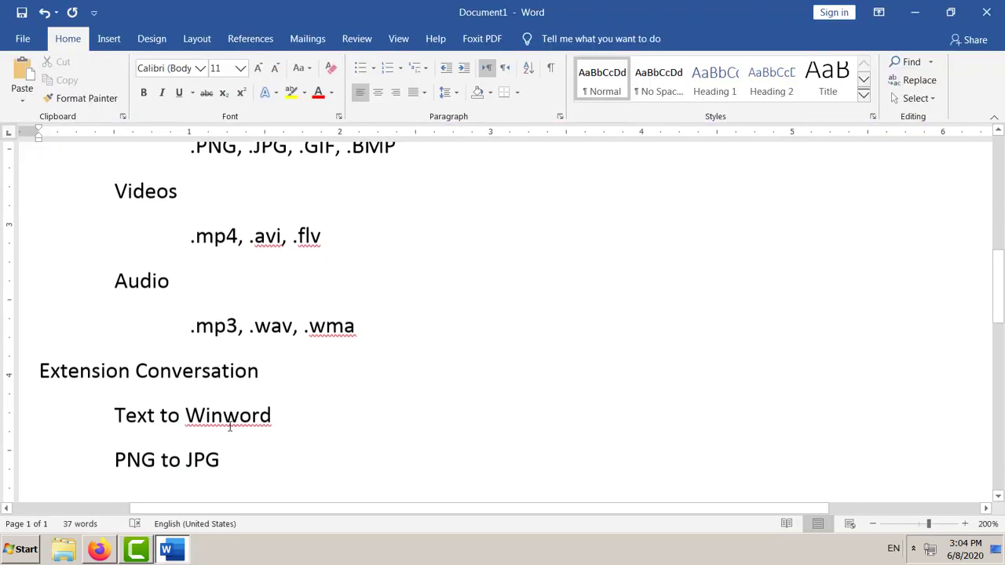
scroll(230, 426, down, 2)
drag(106, 220, 199, 214)
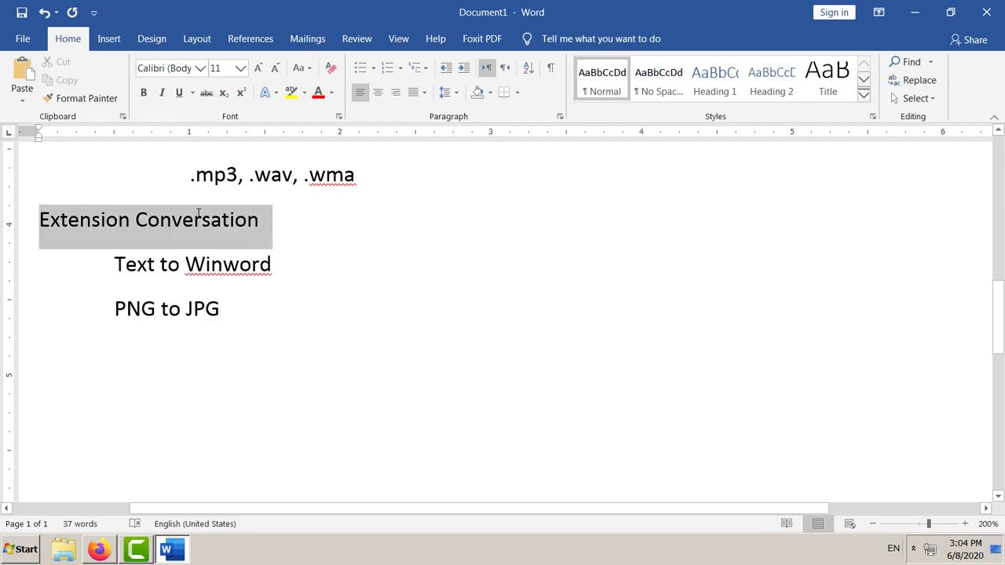